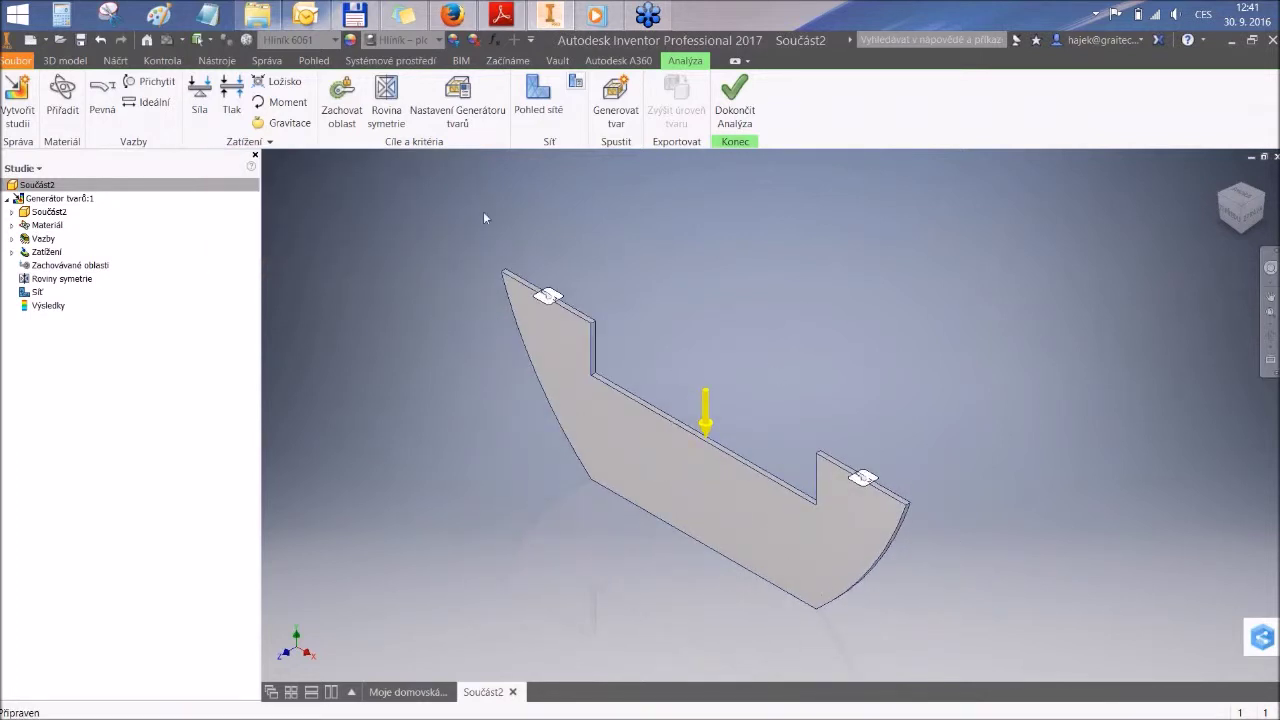
Step: Start a box-shaped preserved region on the narrow top face of the plate's raised end, on the negative-X side of the notch
{"action": "middle_click_drag", "start_coordinate": [421, 209], "coordinate": [451, 217]}
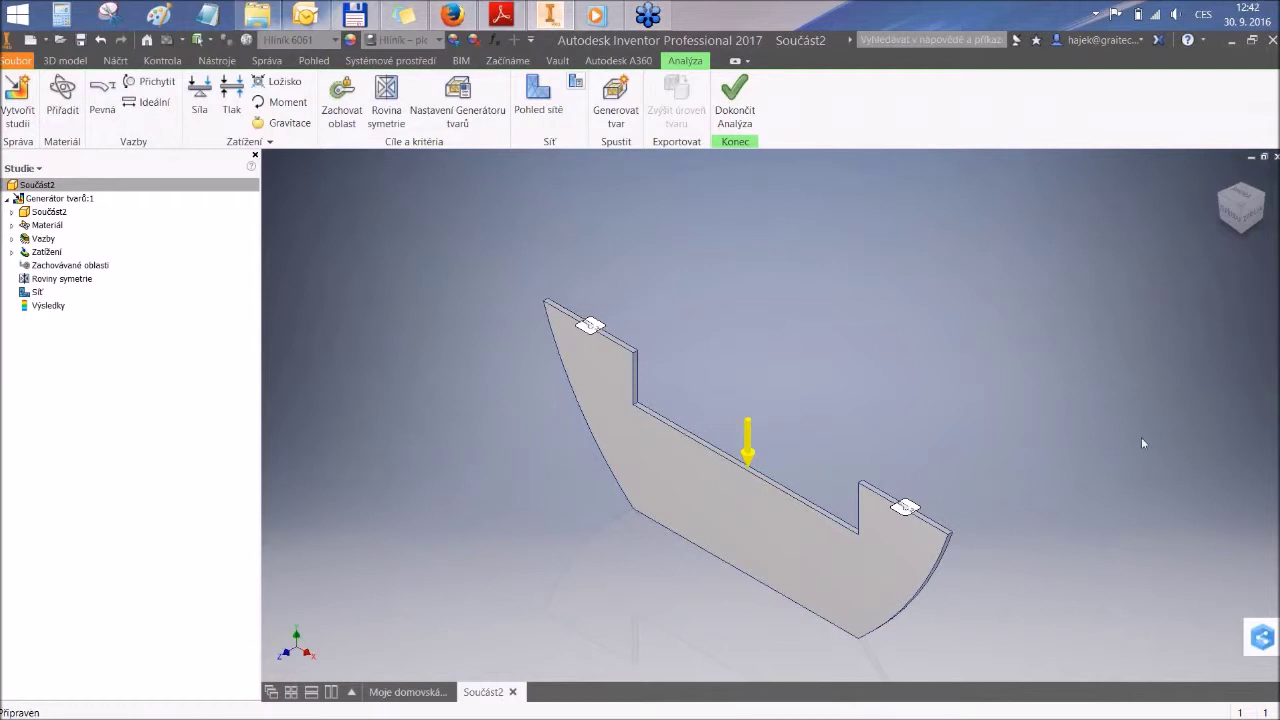
{"action": "left_click", "coordinate": [344, 105]}
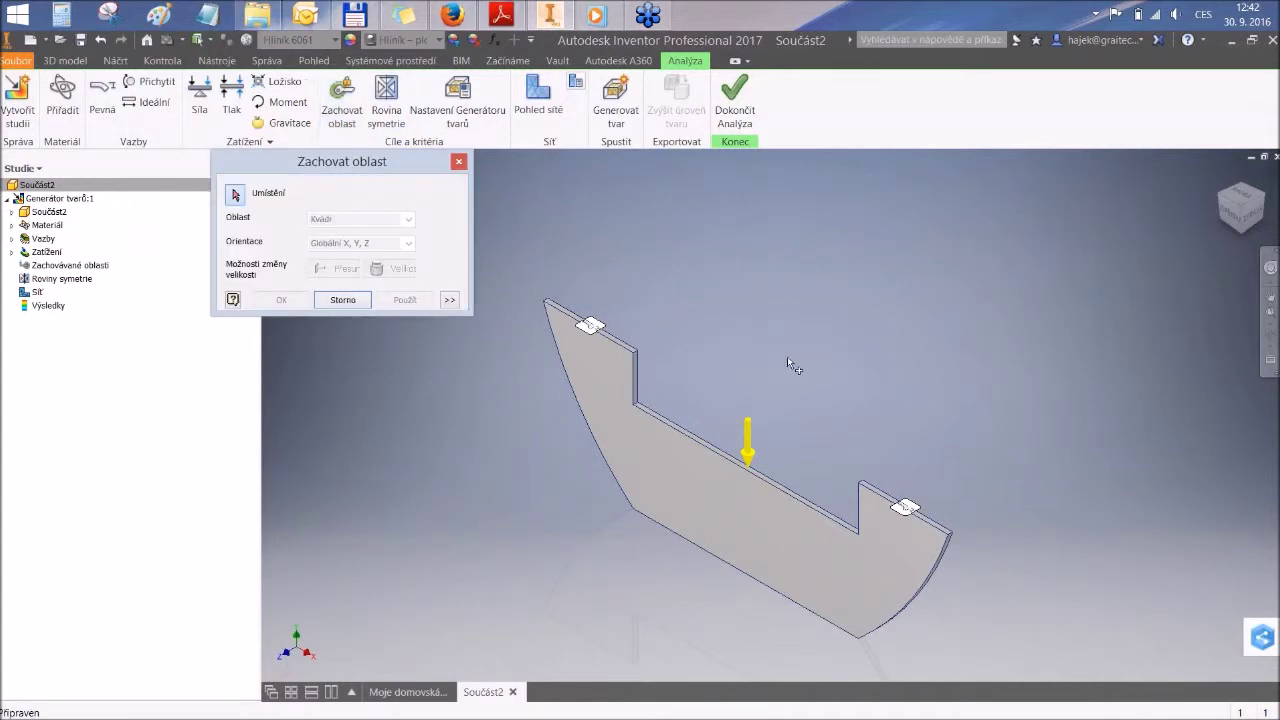
{"action": "middle_click_drag", "start_coordinate": [787, 356], "coordinate": [887, 312]}
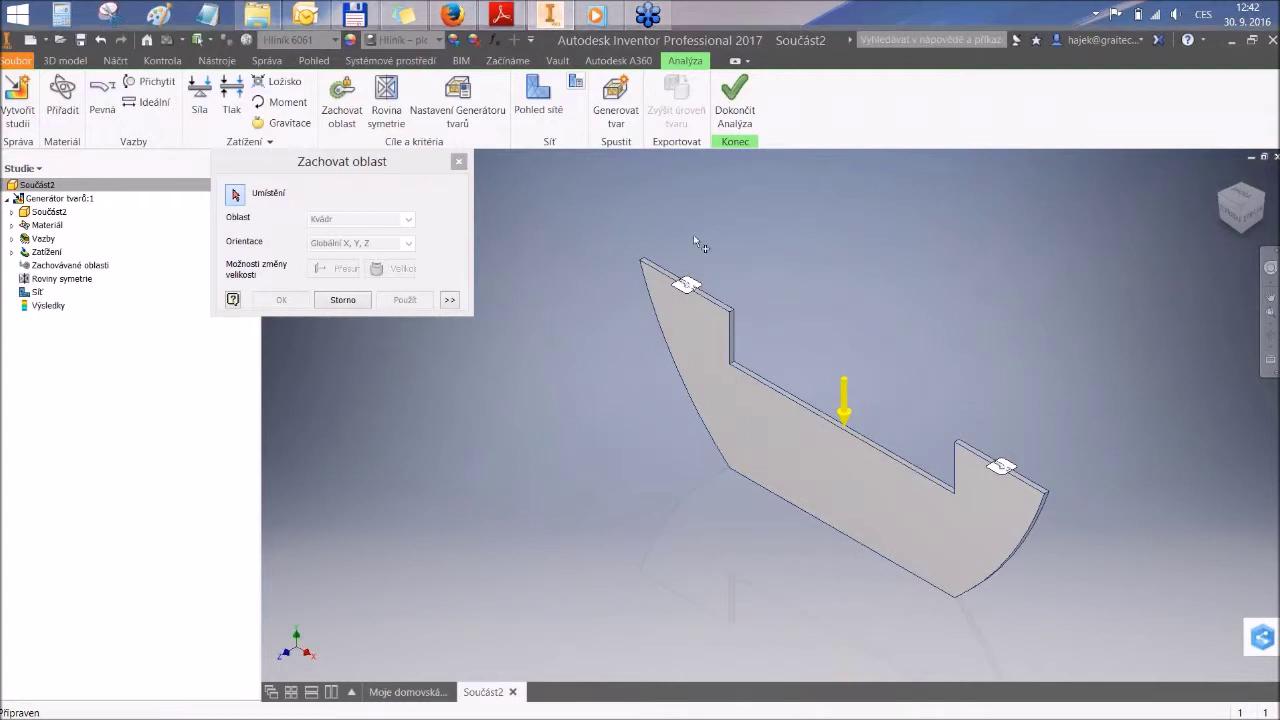
{"action": "scroll", "coordinate": [708, 227], "scroll_direction": "up", "scroll_amount": 3}
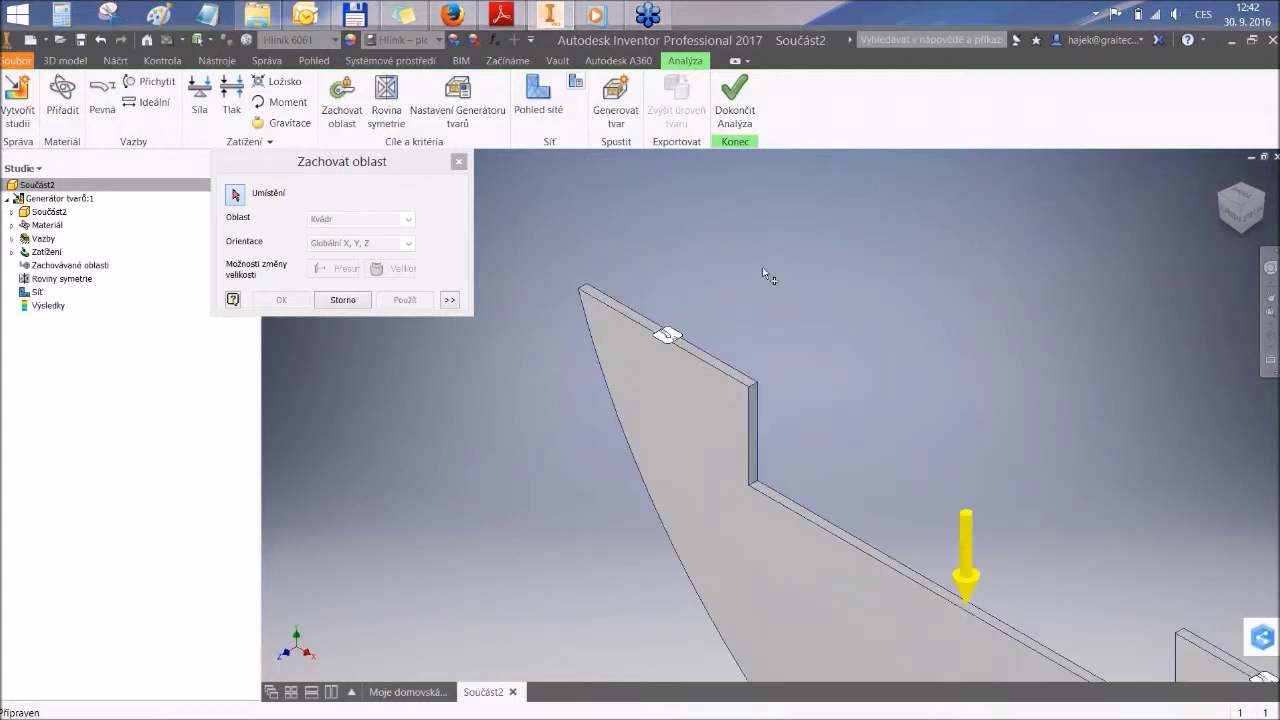
{"action": "scroll", "coordinate": [823, 277], "scroll_direction": "down", "scroll_amount": 3}
{"action": "middle_click_drag", "start_coordinate": [823, 277], "coordinate": [907, 278]}
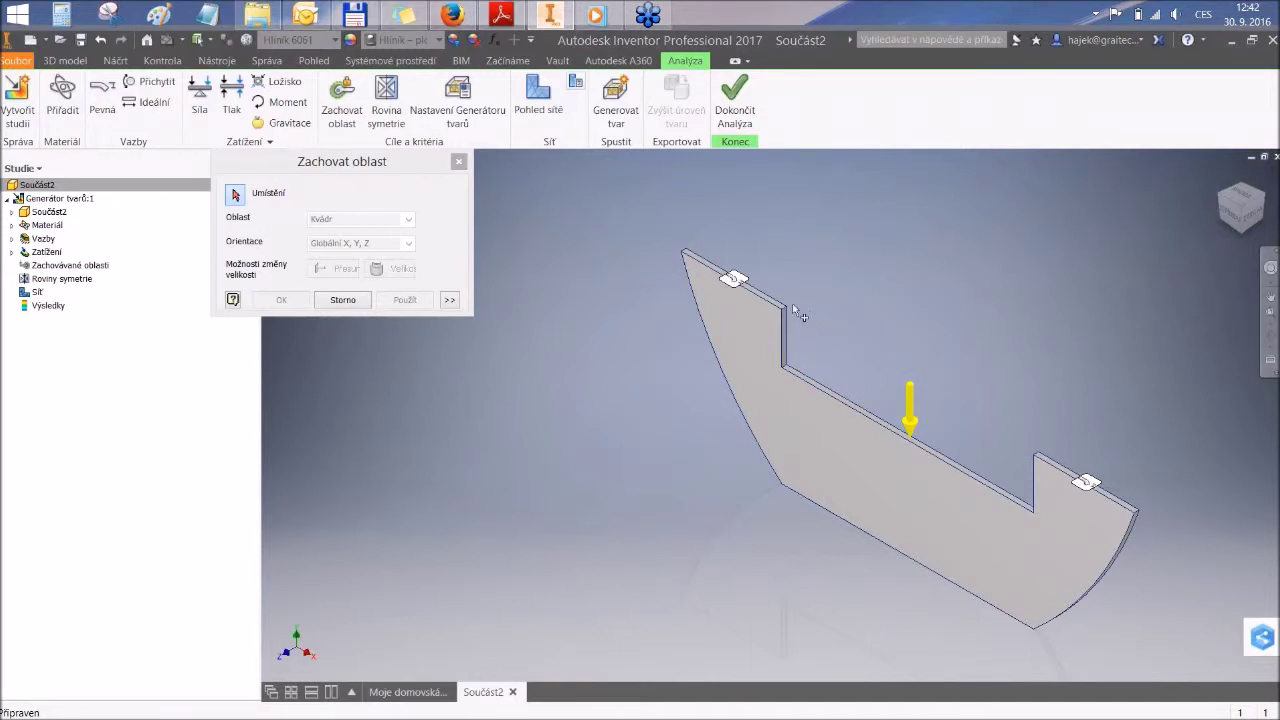
{"action": "scroll", "coordinate": [792, 303], "scroll_direction": "up", "scroll_amount": 3}
{"action": "scroll", "coordinate": [910, 420], "scroll_direction": "down", "scroll_amount": 3}
{"action": "middle_click_drag", "start_coordinate": [910, 420], "coordinate": [811, 350]}
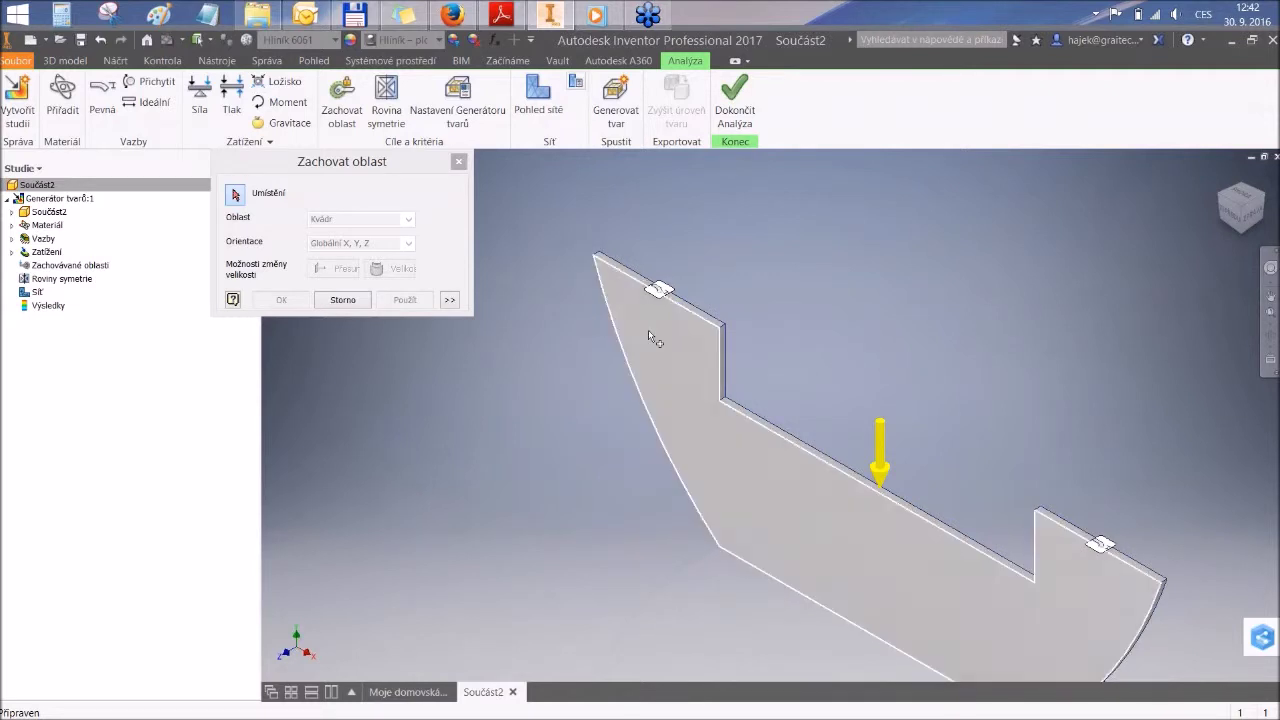
{"action": "scroll", "coordinate": [676, 303], "scroll_direction": "up", "scroll_amount": 3}
{"action": "scroll", "coordinate": [715, 275], "scroll_direction": "down", "scroll_amount": 1}
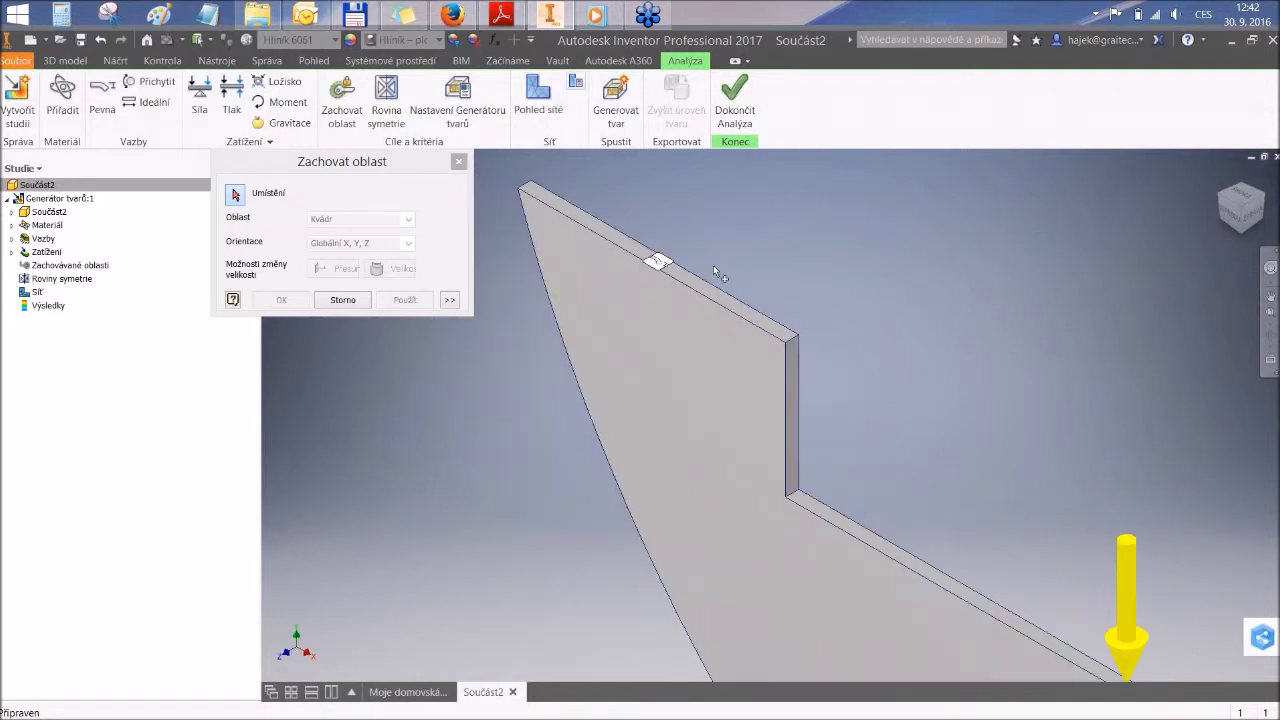
{"action": "scroll", "coordinate": [727, 300], "scroll_direction": "down", "scroll_amount": 1}
{"action": "middle_click_drag", "start_coordinate": [857, 289], "coordinate": [793, 297]}
{"action": "scroll", "coordinate": [622, 275], "scroll_direction": "up", "scroll_amount": 2}
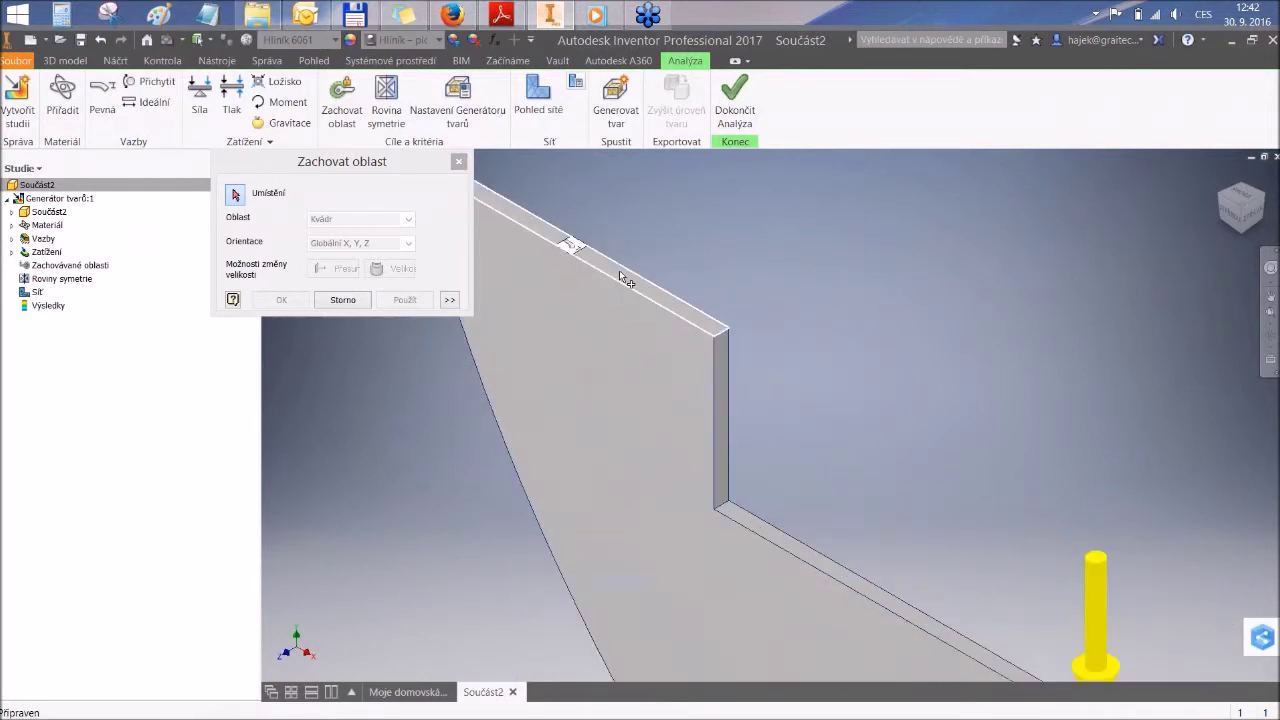
{"action": "left_click", "coordinate": [620, 282]}
{"action": "scroll", "coordinate": [738, 276], "scroll_direction": "down", "scroll_amount": 2}
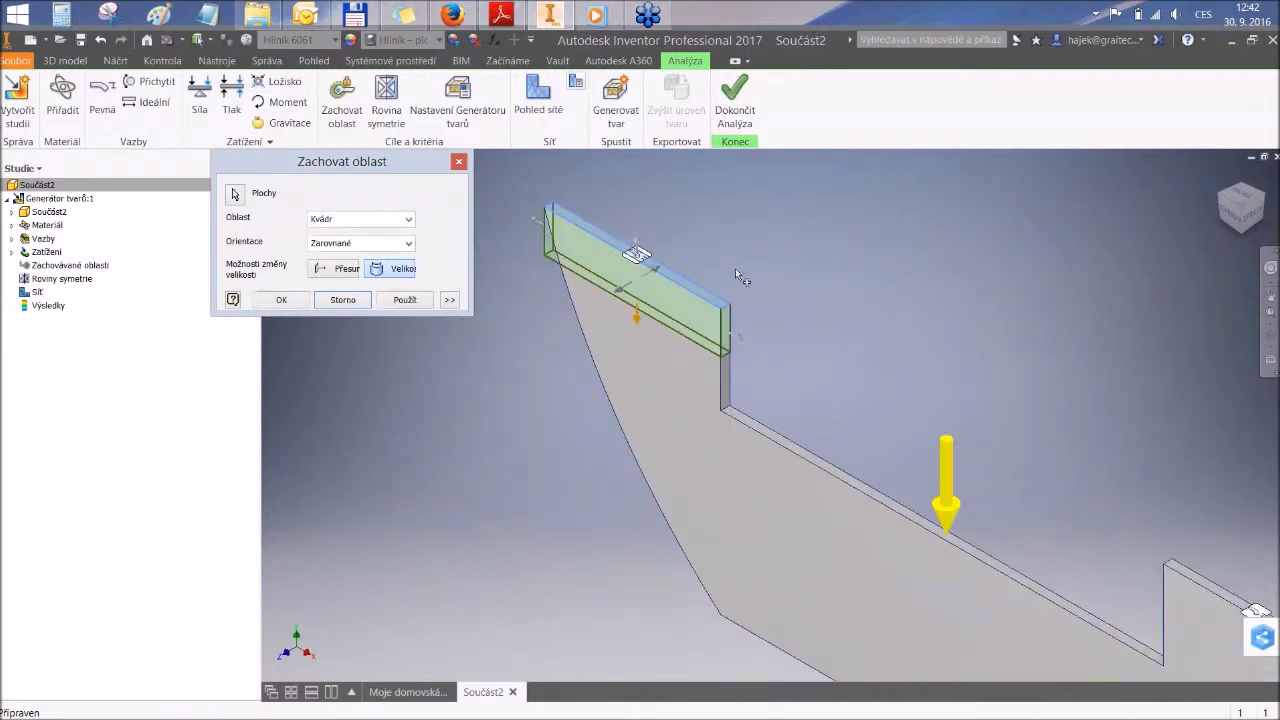
Step: Enlarge the preserved box downward to below the notch floor and slightly past the notch's upright edge
{"action": "left_click_drag", "start_coordinate": [638, 319], "coordinate": [642, 346]}
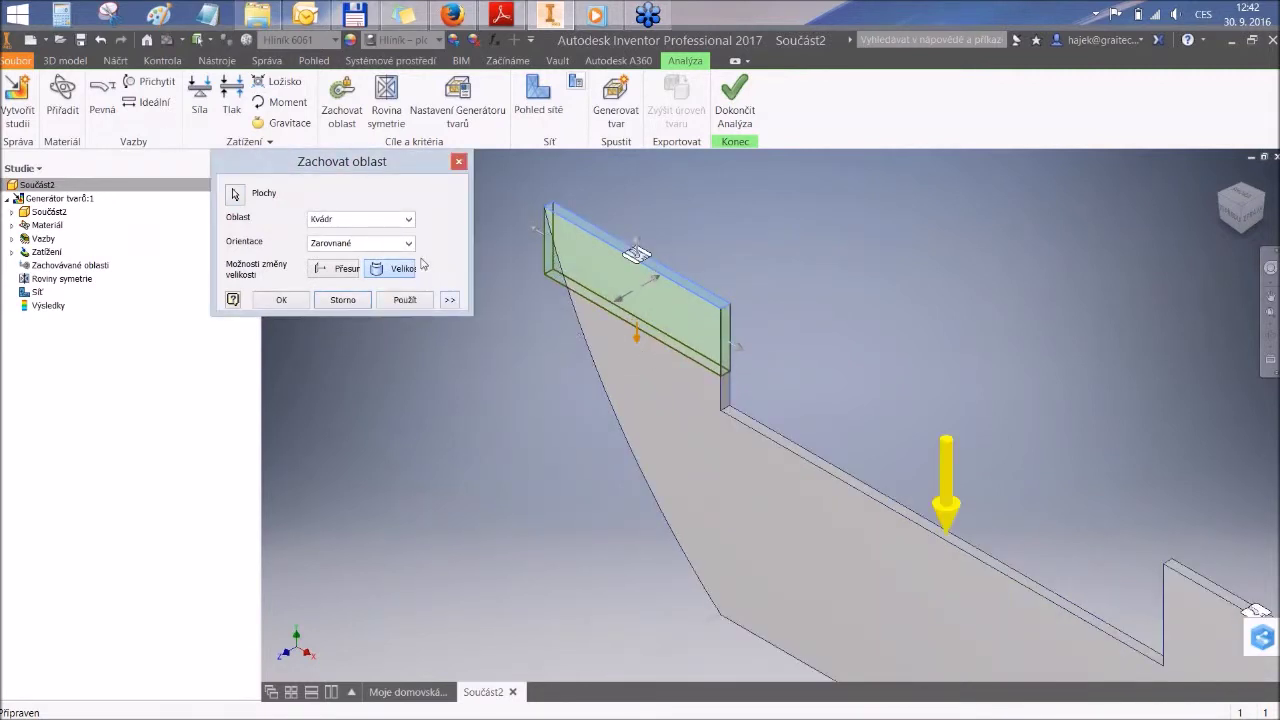
{"action": "left_click", "coordinate": [339, 271]}
{"action": "left_click", "coordinate": [398, 280]}
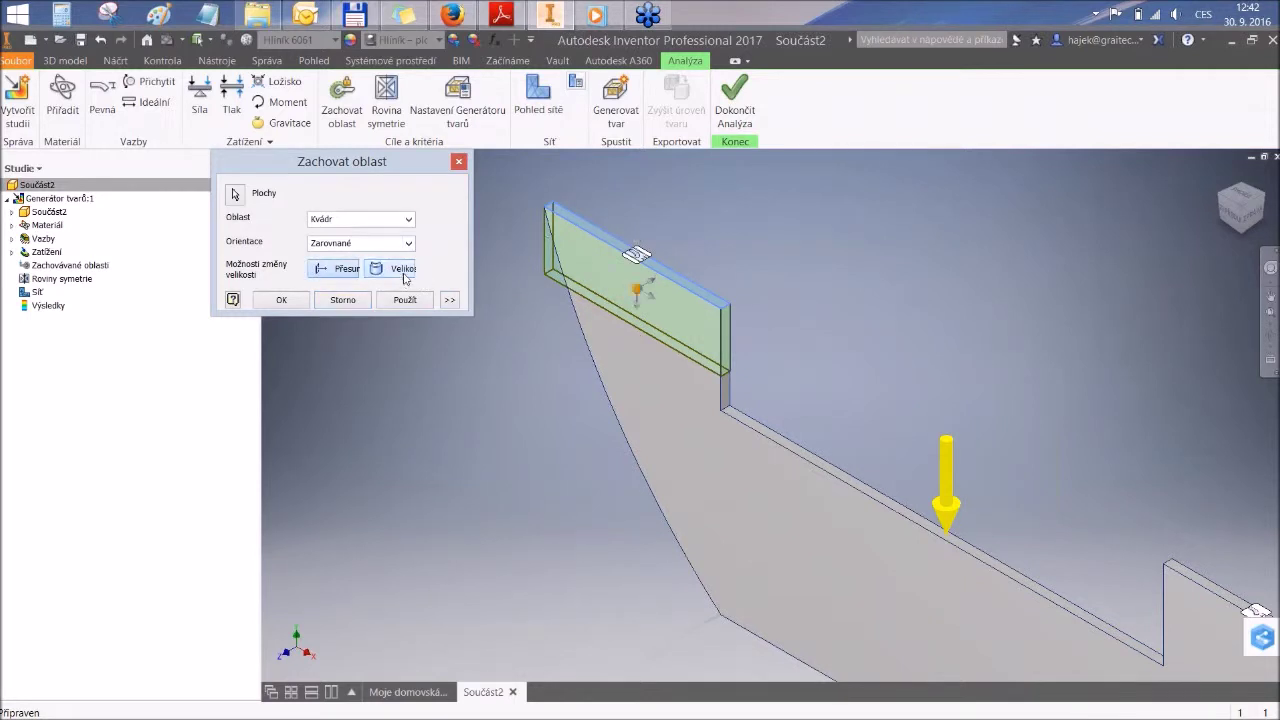
{"action": "left_click", "coordinate": [346, 278]}
{"action": "mouse_move", "coordinate": [635, 337]}
{"action": "left_mouse_down"}
{"action": "mouse_move", "coordinate": [640, 376]}
{"action": "mouse_move", "coordinate": [637, 358]}
{"action": "left_mouse_up"}
{"action": "mouse_move", "coordinate": [737, 356]}
{"action": "left_mouse_down"}
{"action": "mouse_move", "coordinate": [782, 370]}
{"action": "mouse_move", "coordinate": [746, 358]}
{"action": "left_mouse_up"}
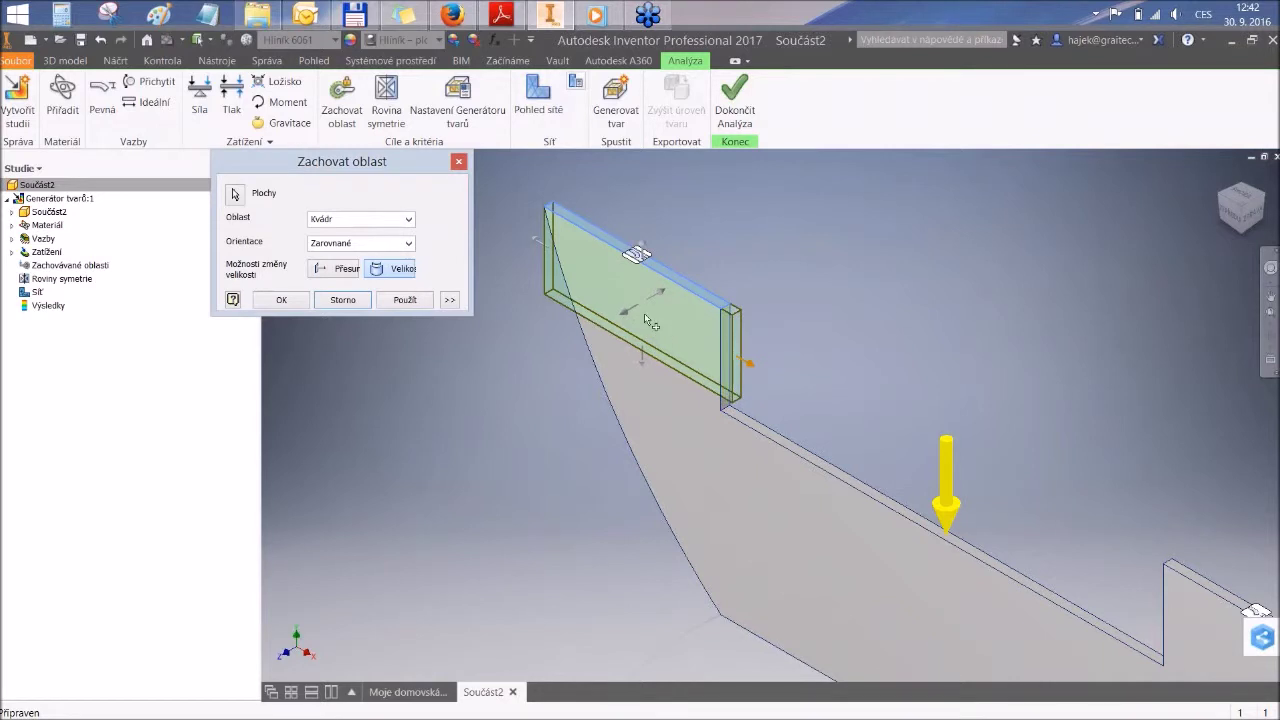
{"action": "left_click_drag", "start_coordinate": [642, 362], "coordinate": [651, 428]}
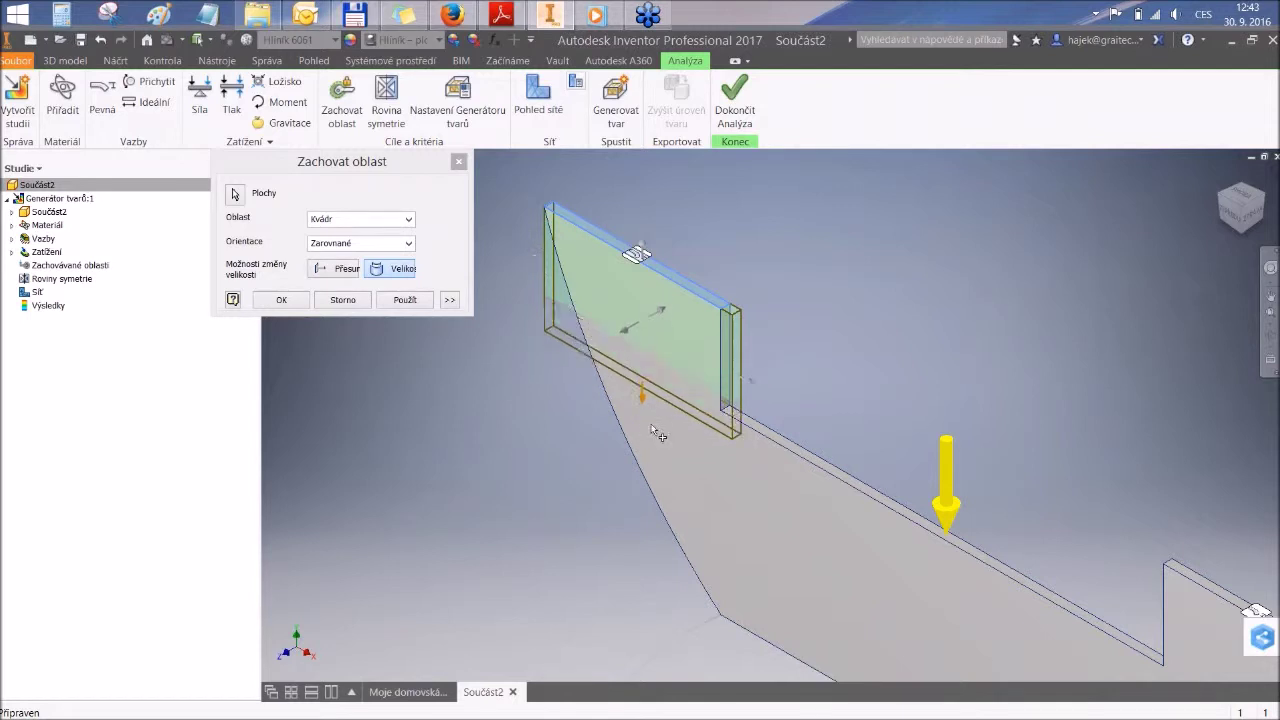
Step: Stretch the preserved box across the plate's full length, just past the far raised end
{"action": "left_click", "coordinate": [1218, 177]}
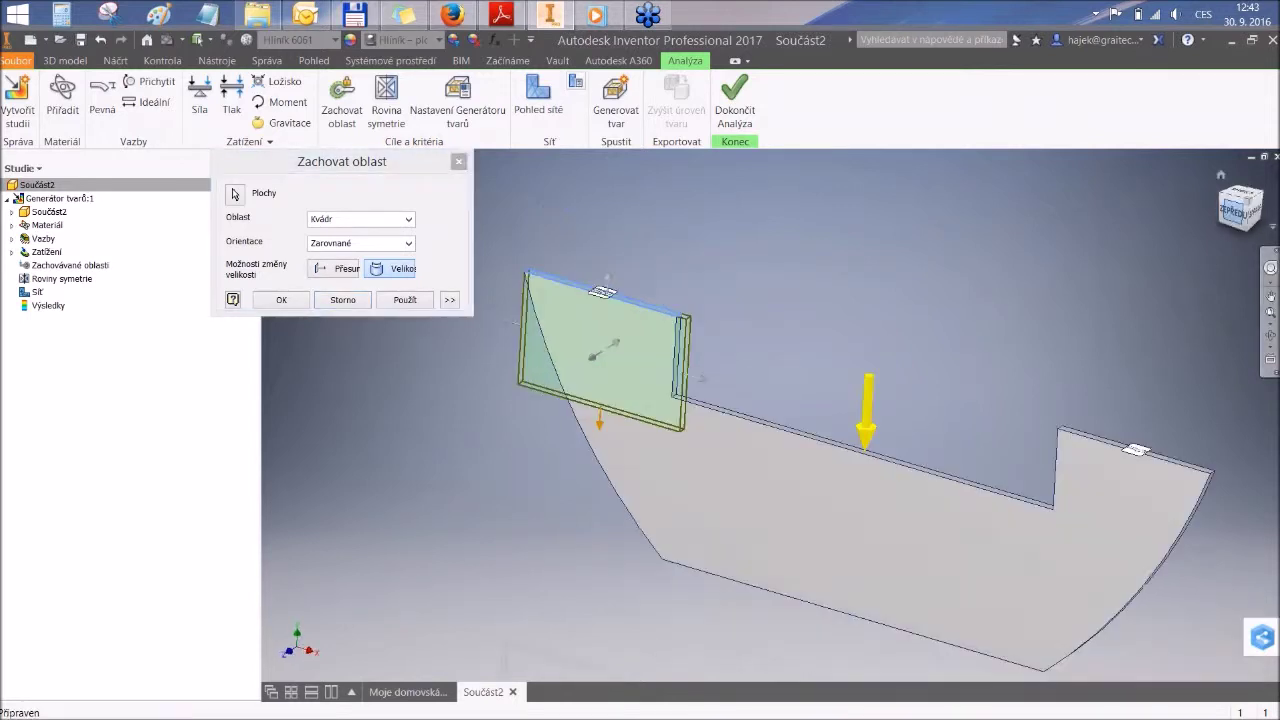
{"action": "left_click", "coordinate": [1238, 210]}
{"action": "scroll", "coordinate": [600, 450], "scroll_direction": "up", "scroll_amount": 3}
{"action": "left_click_drag", "start_coordinate": [566, 402], "coordinate": [569, 407]}
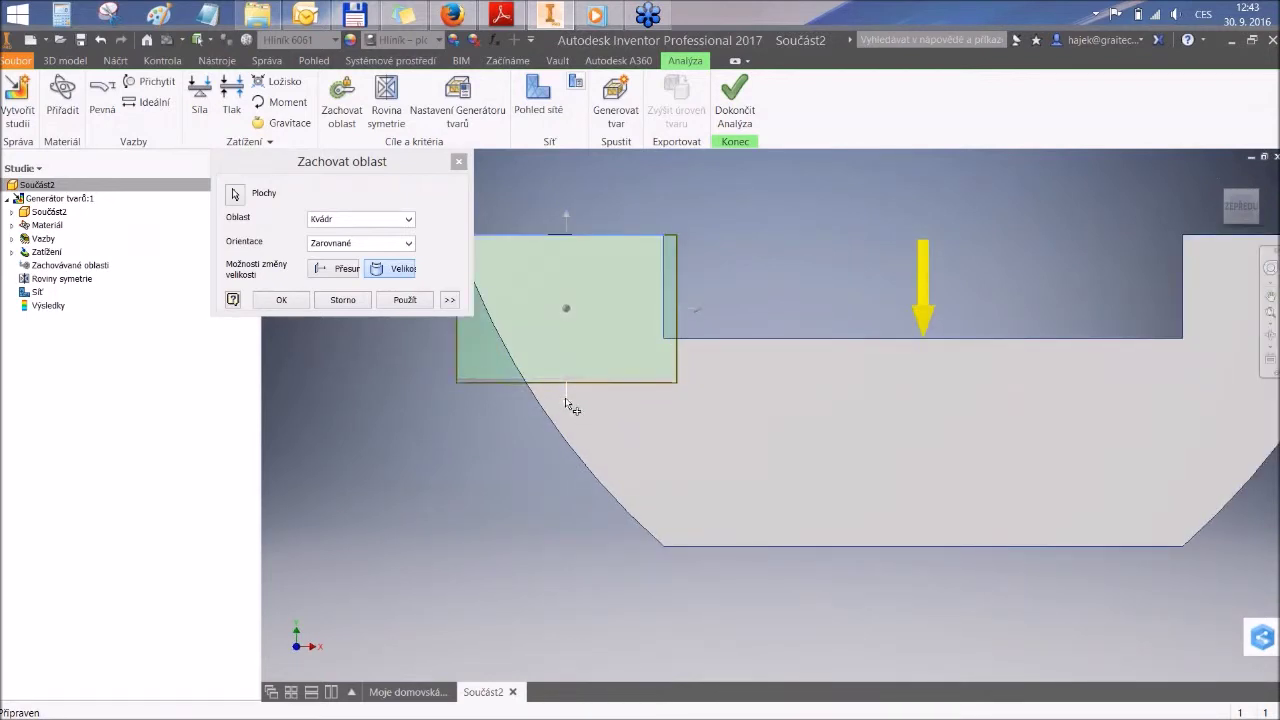
{"action": "scroll", "coordinate": [565, 397], "scroll_direction": "down", "scroll_amount": 3}
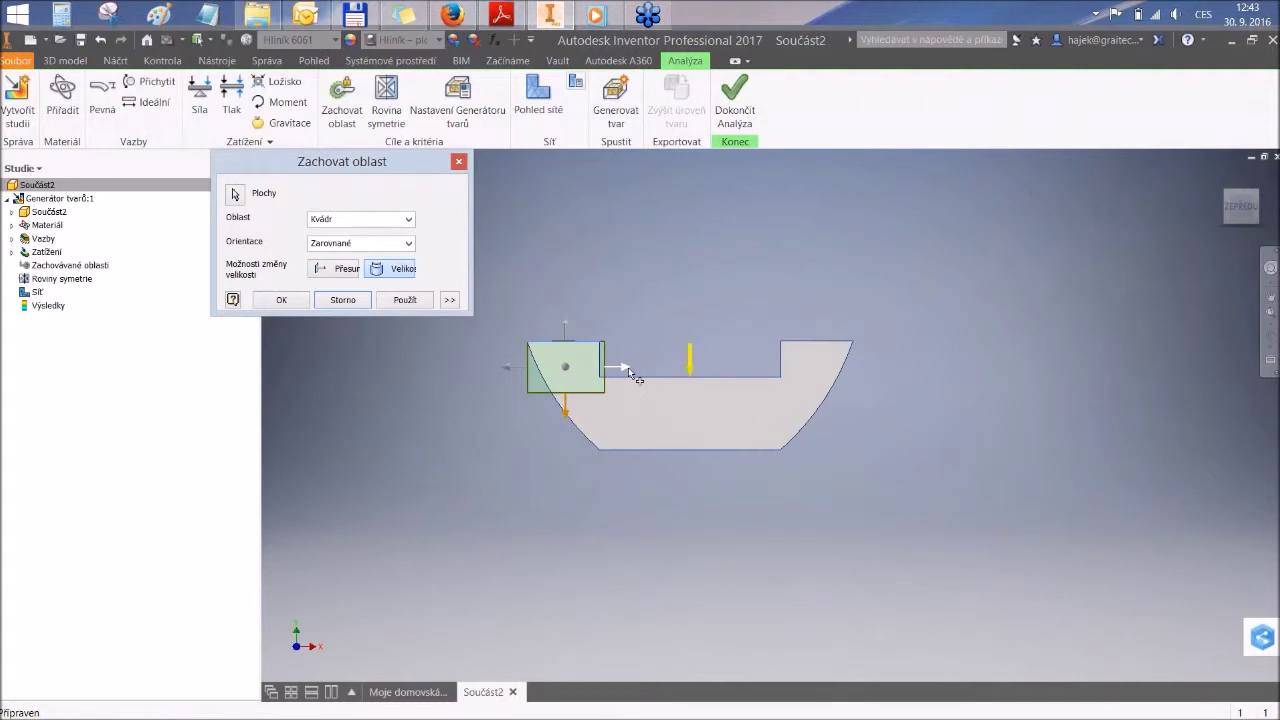
{"action": "left_click_drag", "start_coordinate": [625, 367], "coordinate": [882, 368]}
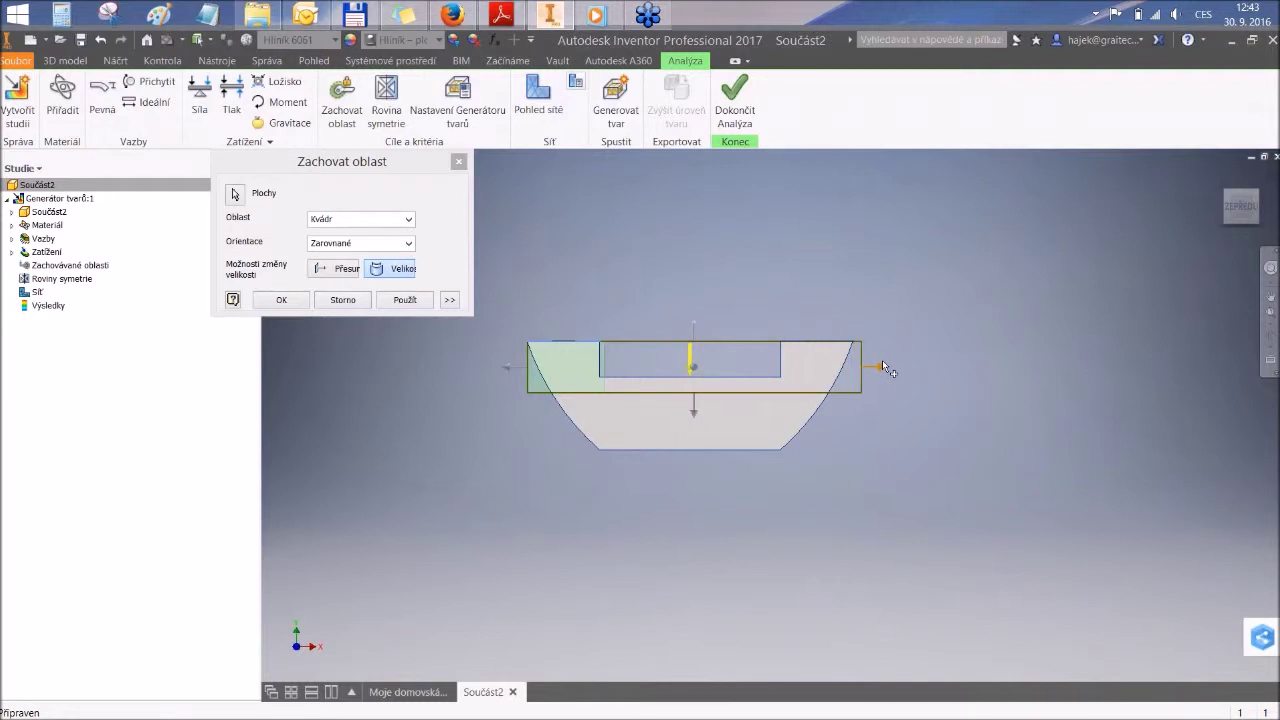
Step: Raise the preserved box's lower boundary slightly, keeping it below the notch floor, and apply the region
{"action": "scroll", "coordinate": [686, 412], "scroll_direction": "up", "scroll_amount": 4}
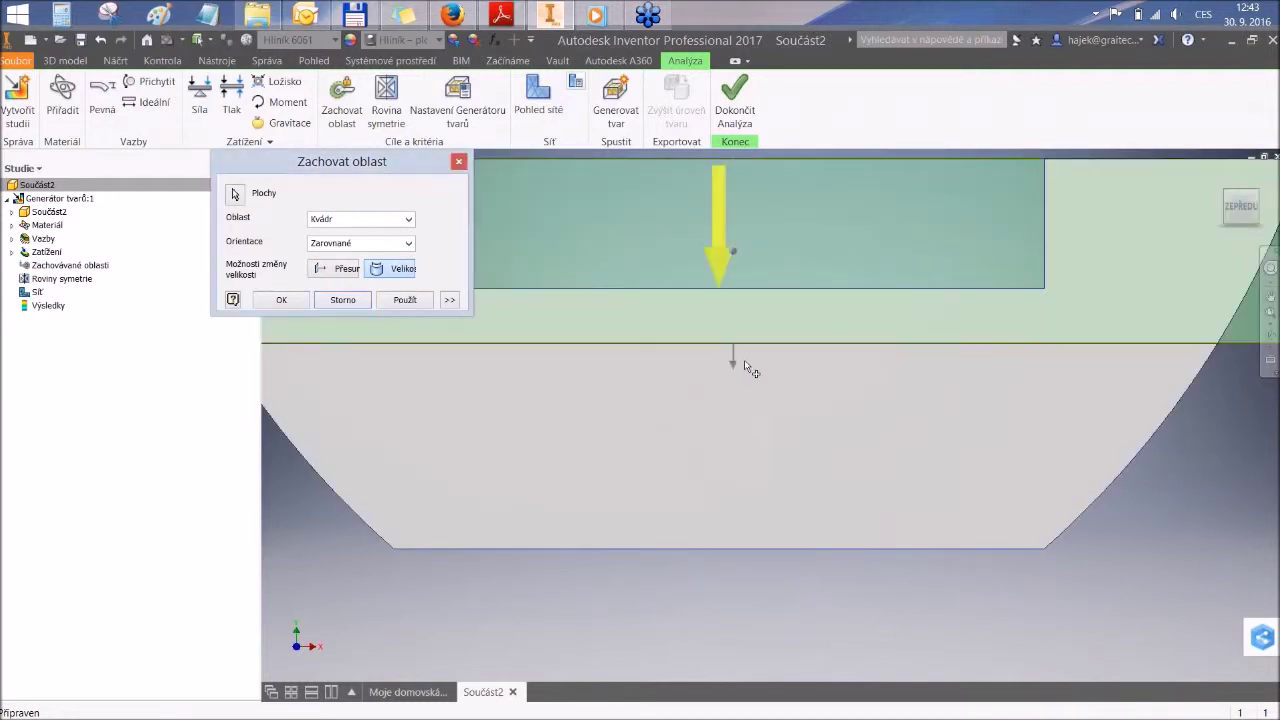
{"action": "left_click_drag", "start_coordinate": [735, 370], "coordinate": [736, 361]}
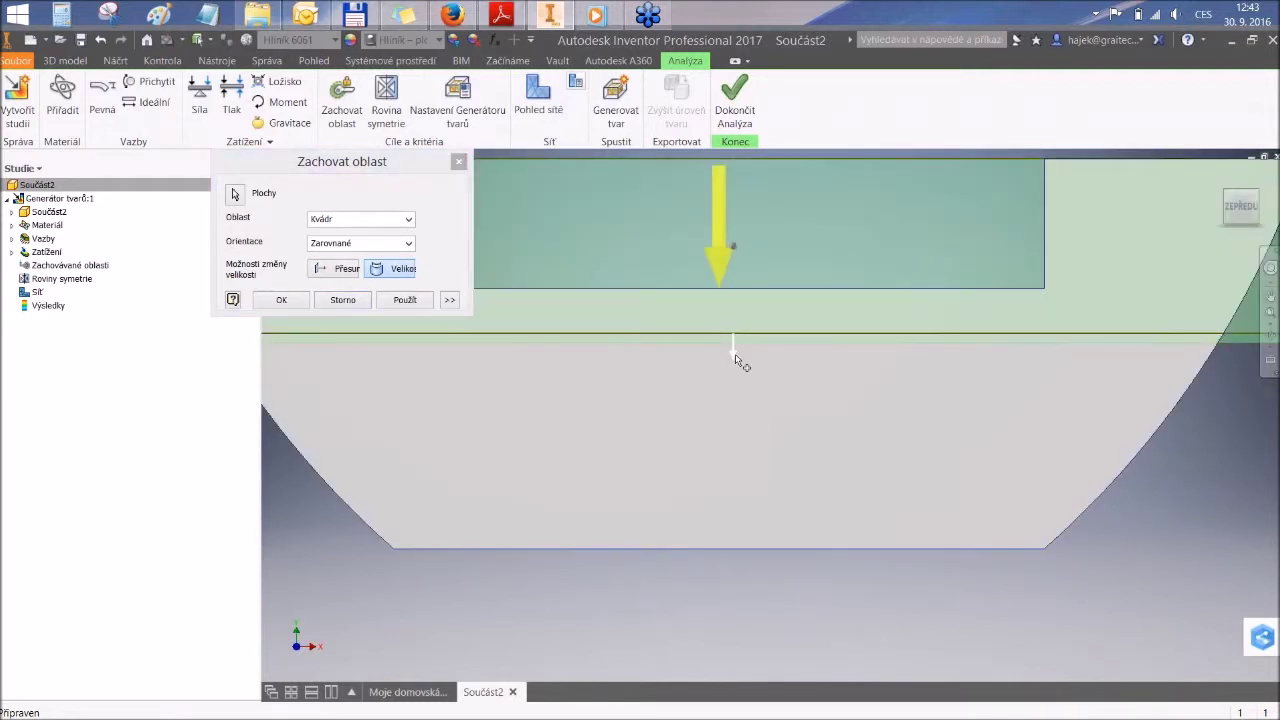
{"action": "scroll", "coordinate": [757, 371], "scroll_direction": "down", "scroll_amount": 4}
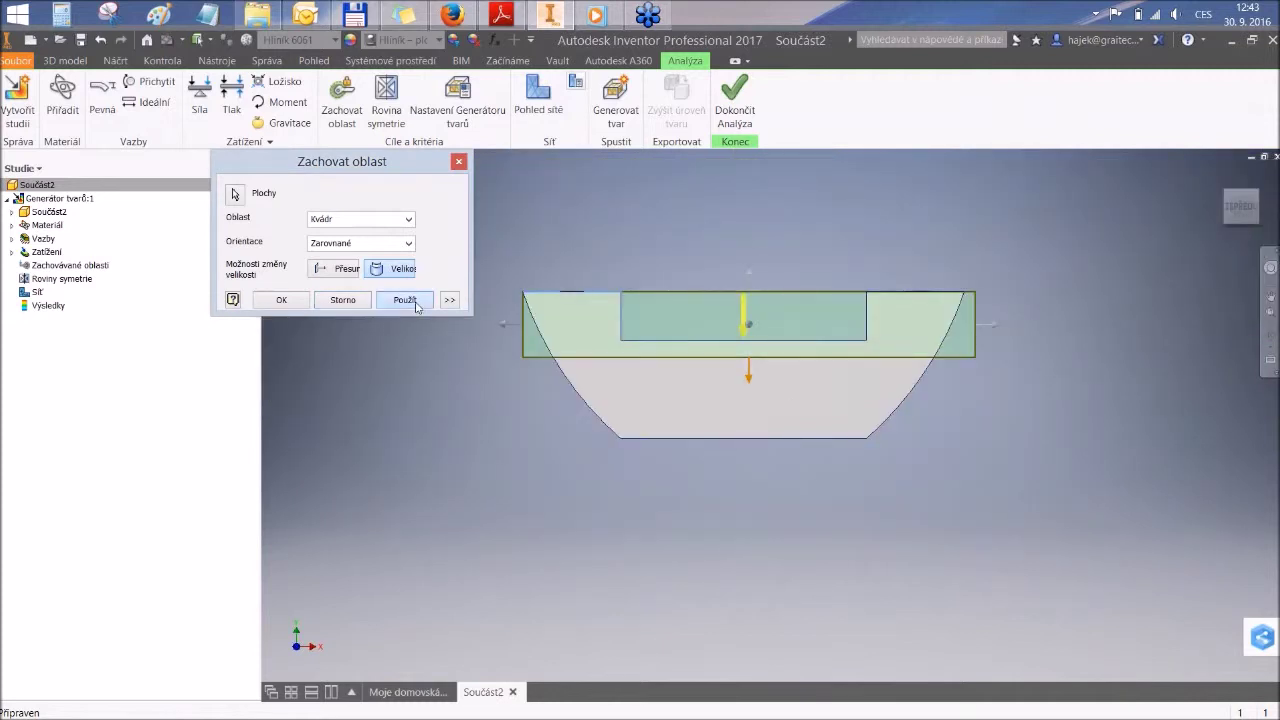
{"action": "left_click", "coordinate": [405, 300]}
{"action": "left_click", "coordinate": [360, 300]}
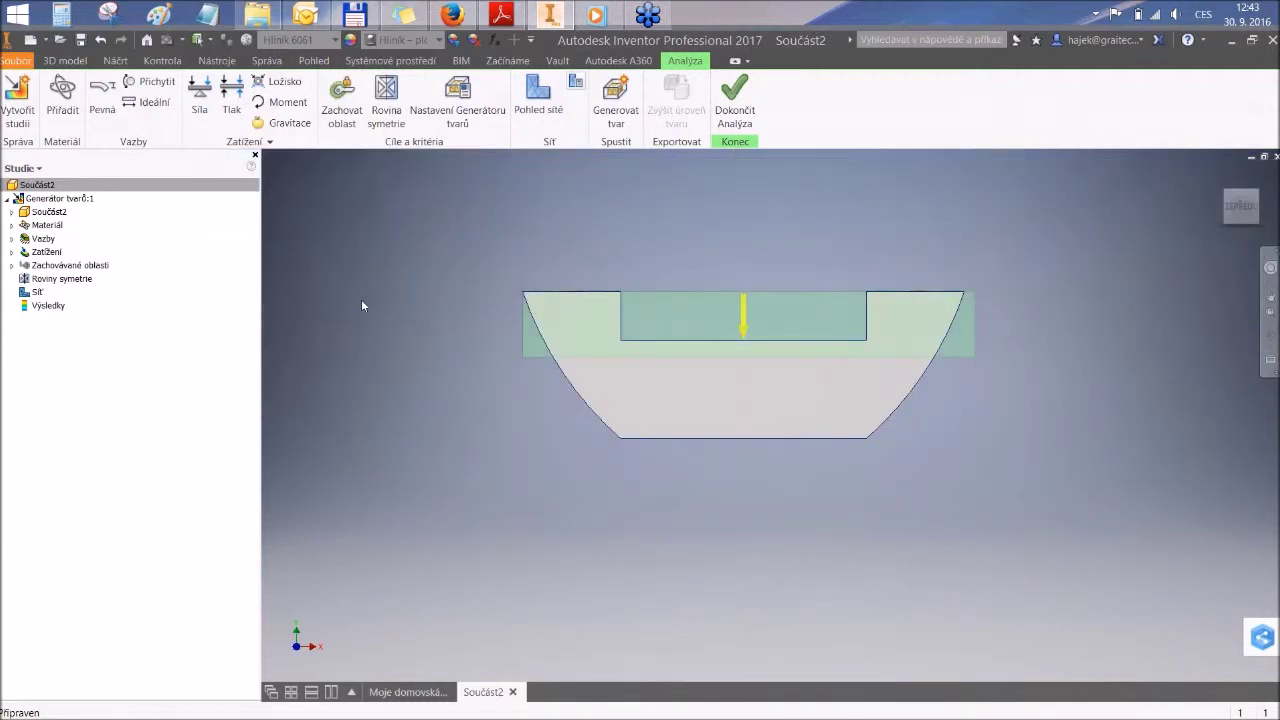
Step: Add a symmetry plane to the study with only the vertical plane crossing the plate at mid-length active
{"action": "left_click_drag", "start_coordinate": [1250, 205], "coordinate": [1262, 200]}
{"action": "left_click", "coordinate": [1261, 199]}
{"action": "scroll", "coordinate": [742, 338], "scroll_direction": "up", "scroll_amount": 3}
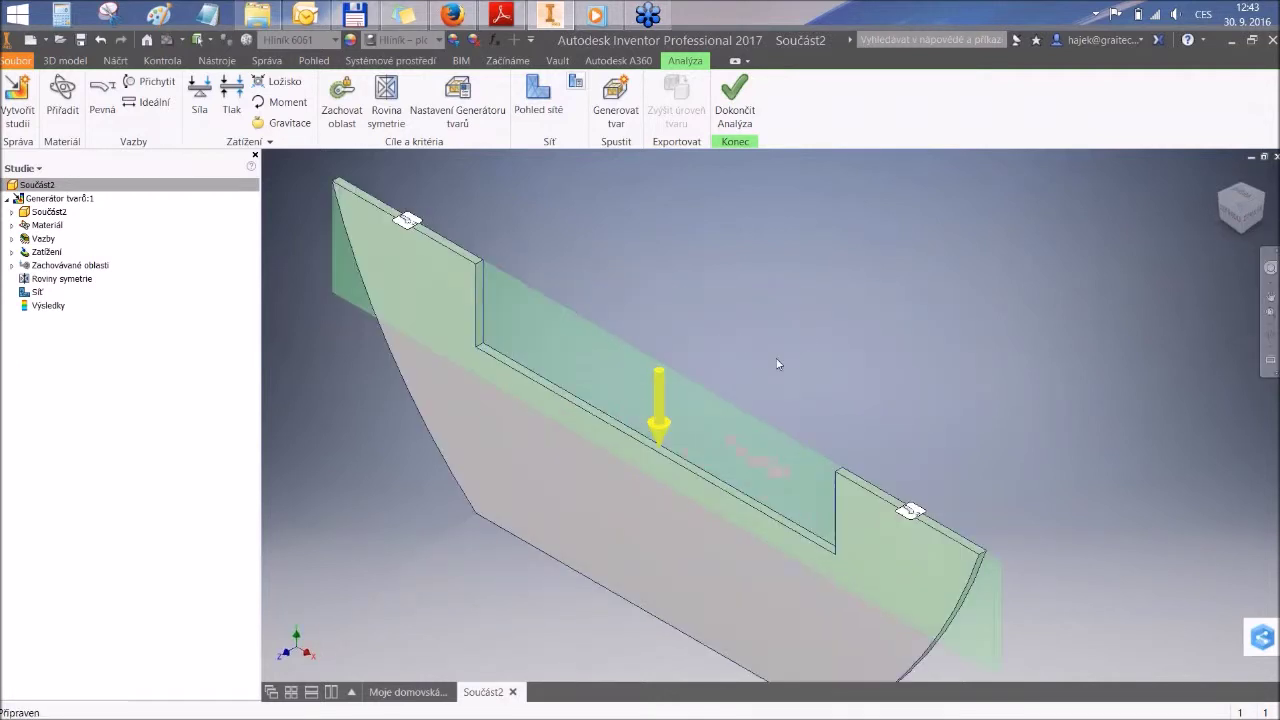
{"action": "scroll", "coordinate": [760, 315], "scroll_direction": "down", "scroll_amount": 3}
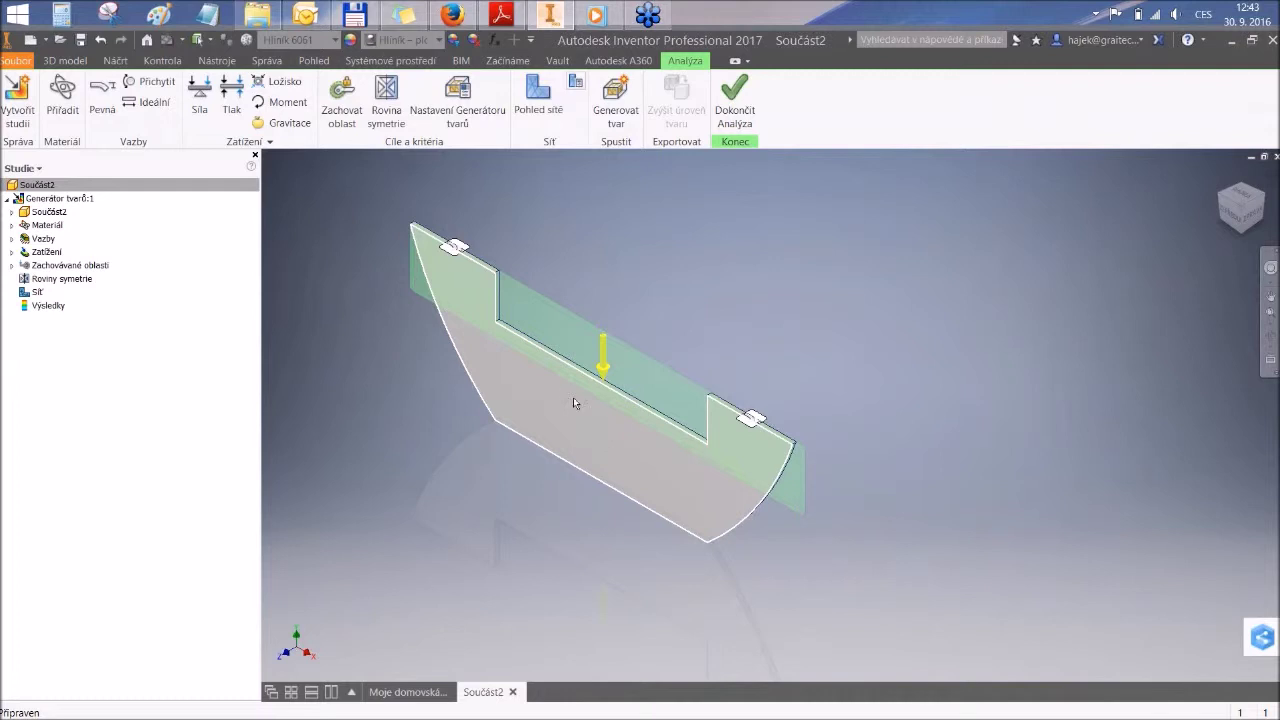
{"action": "left_click", "coordinate": [386, 110]}
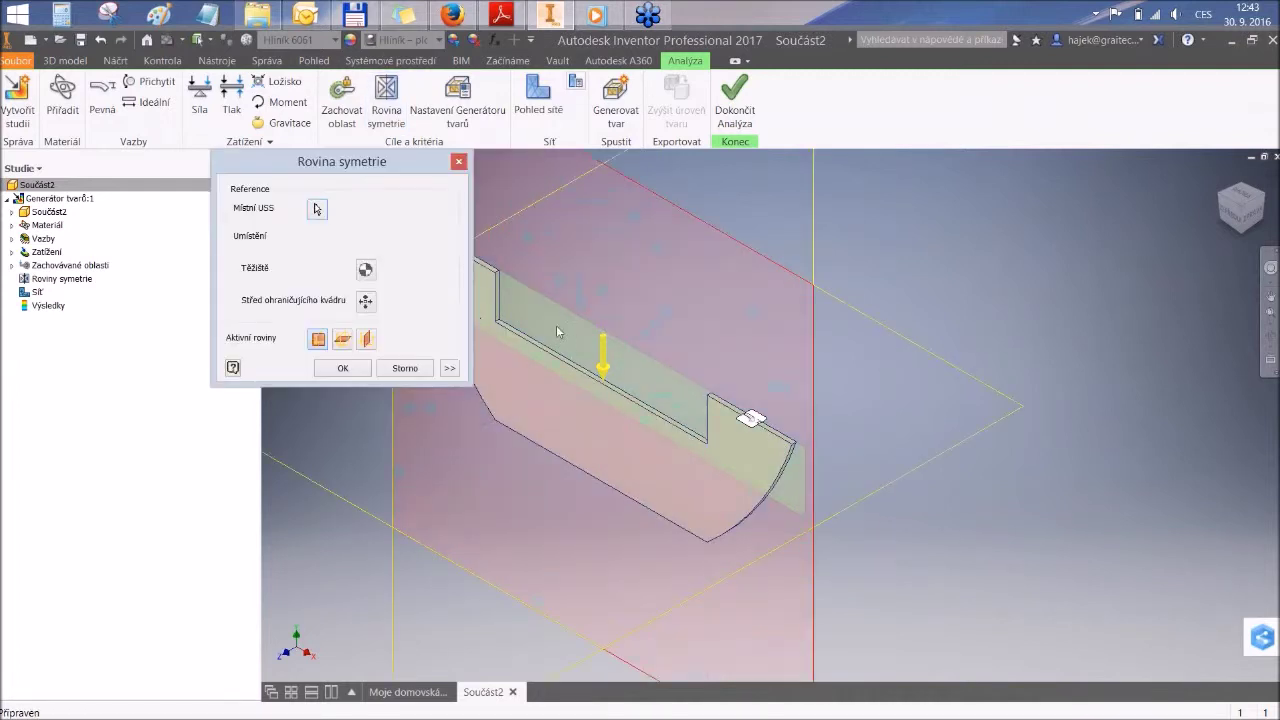
{"action": "scroll", "coordinate": [1010, 305], "scroll_direction": "down", "scroll_amount": 5}
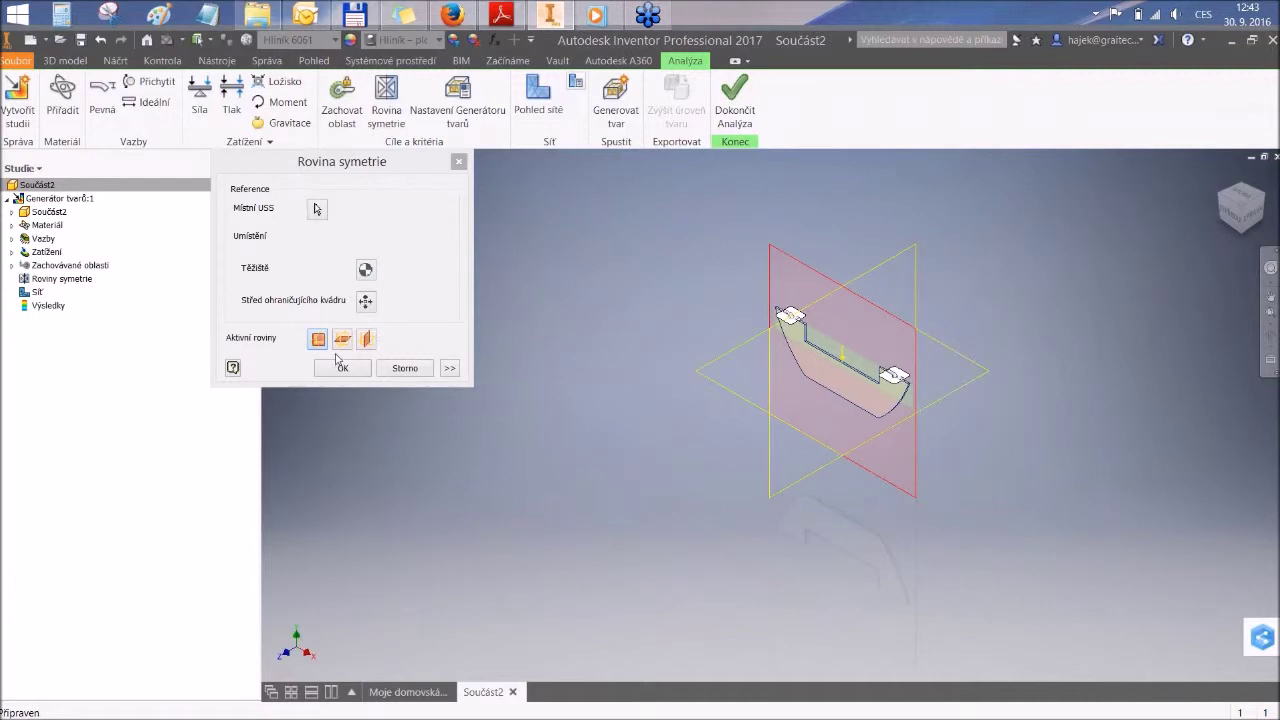
{"action": "scroll", "coordinate": [885, 279], "scroll_direction": "up", "scroll_amount": 4}
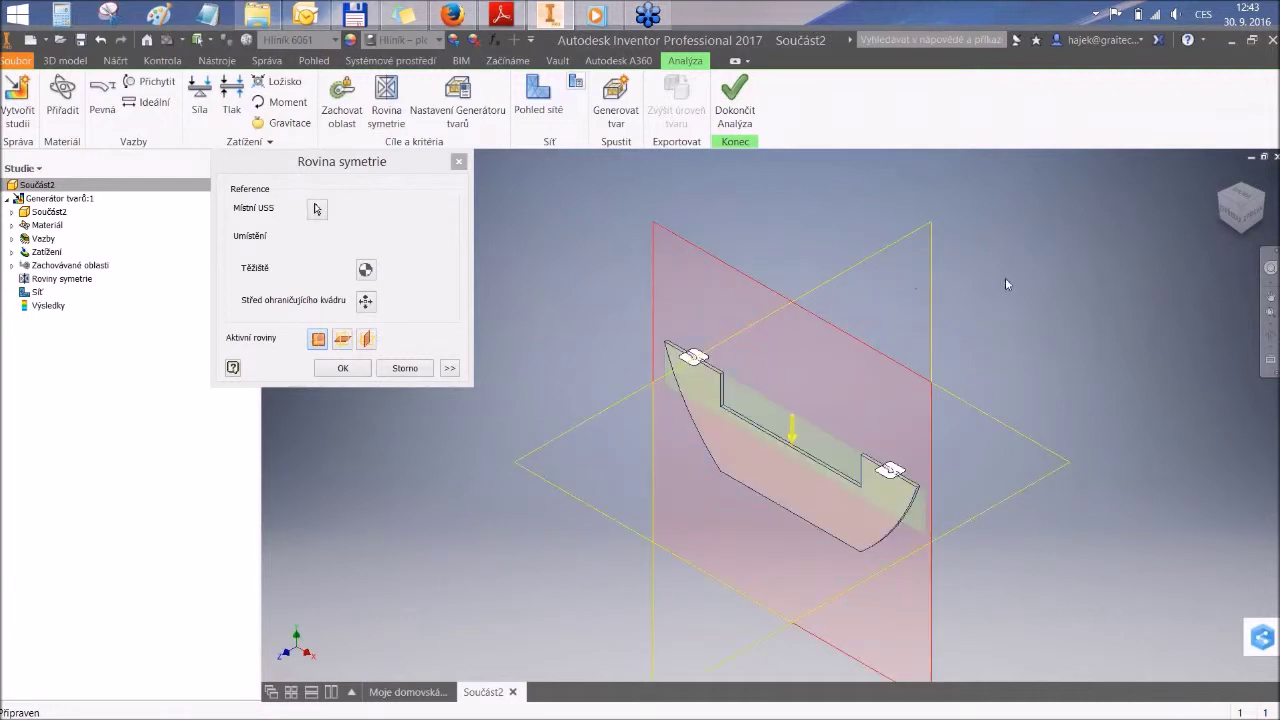
{"action": "middle_click_drag", "start_coordinate": [750, 265], "coordinate": [936, 430], "text": "shift"}
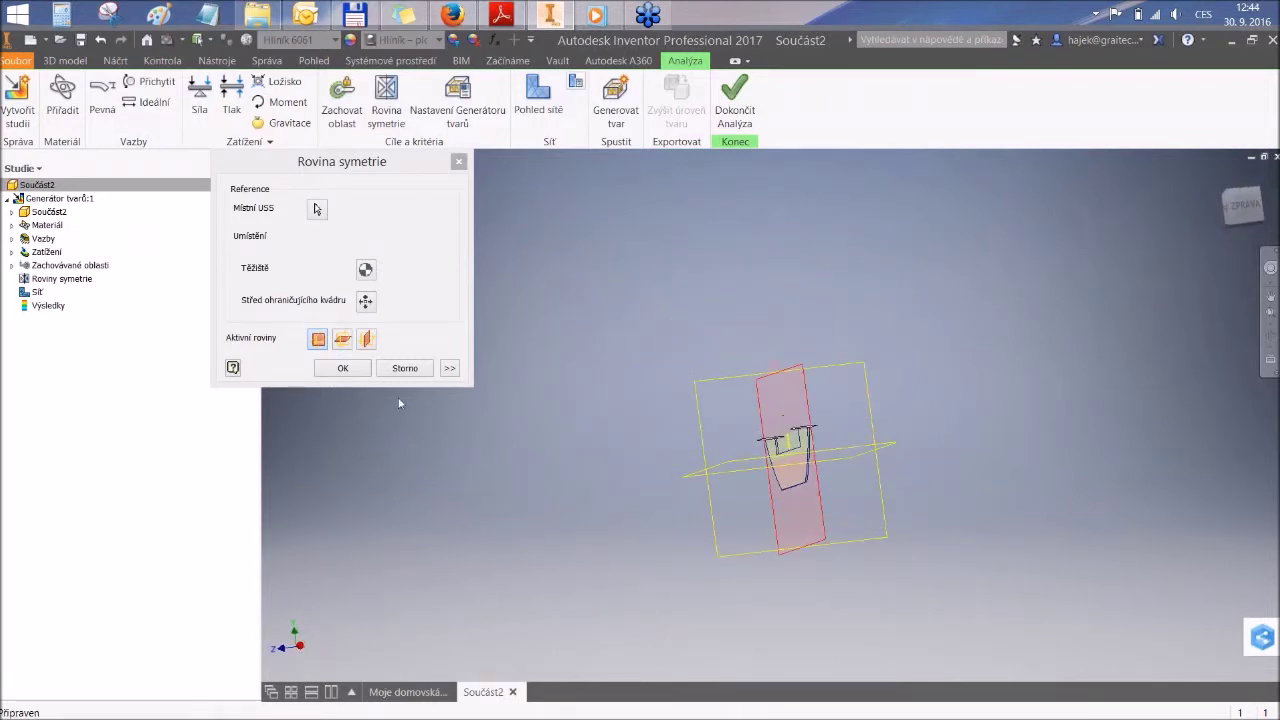
{"action": "left_click", "coordinate": [366, 339]}
{"action": "left_click", "coordinate": [317, 339]}
{"action": "middle_click_drag", "start_coordinate": [920, 449], "coordinate": [880, 440]}
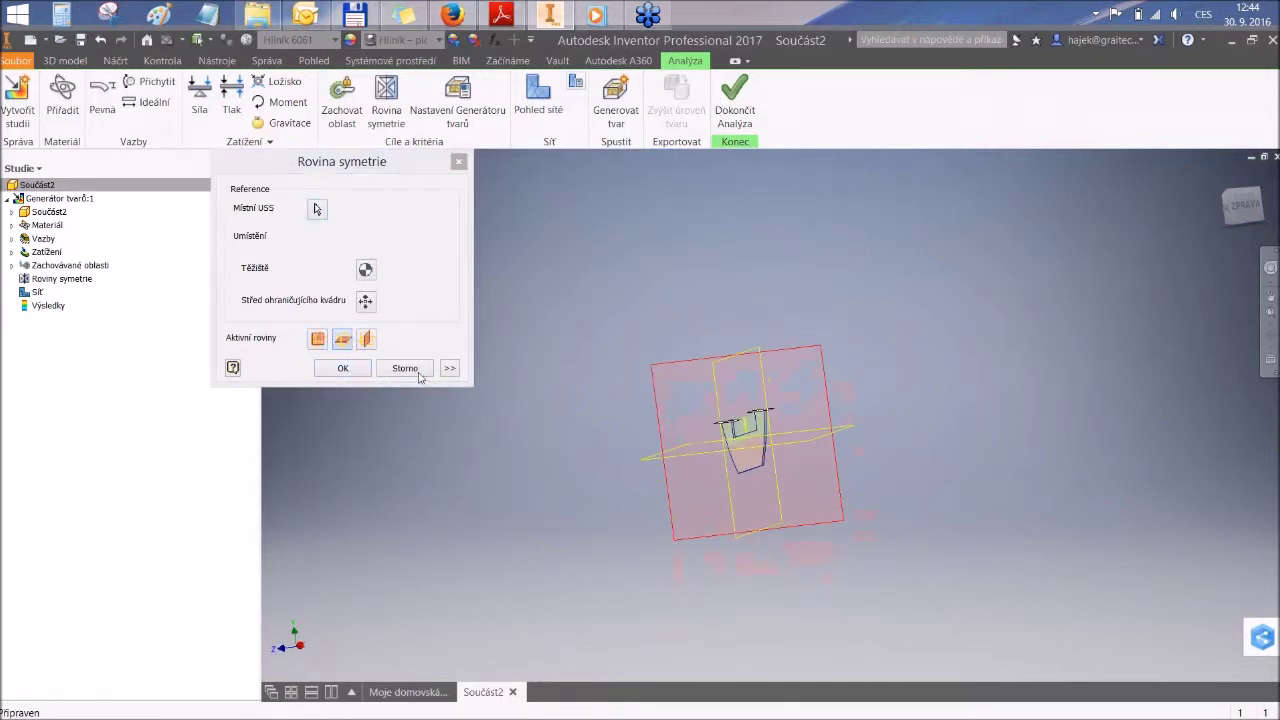
{"action": "left_click", "coordinate": [342, 368]}
Step: Examine the symmetry plane and preserved region on the plate from the bottom, back, top and isometric views
{"action": "left_click", "coordinate": [1220, 174]}
{"action": "left_click", "coordinate": [1271, 296]}
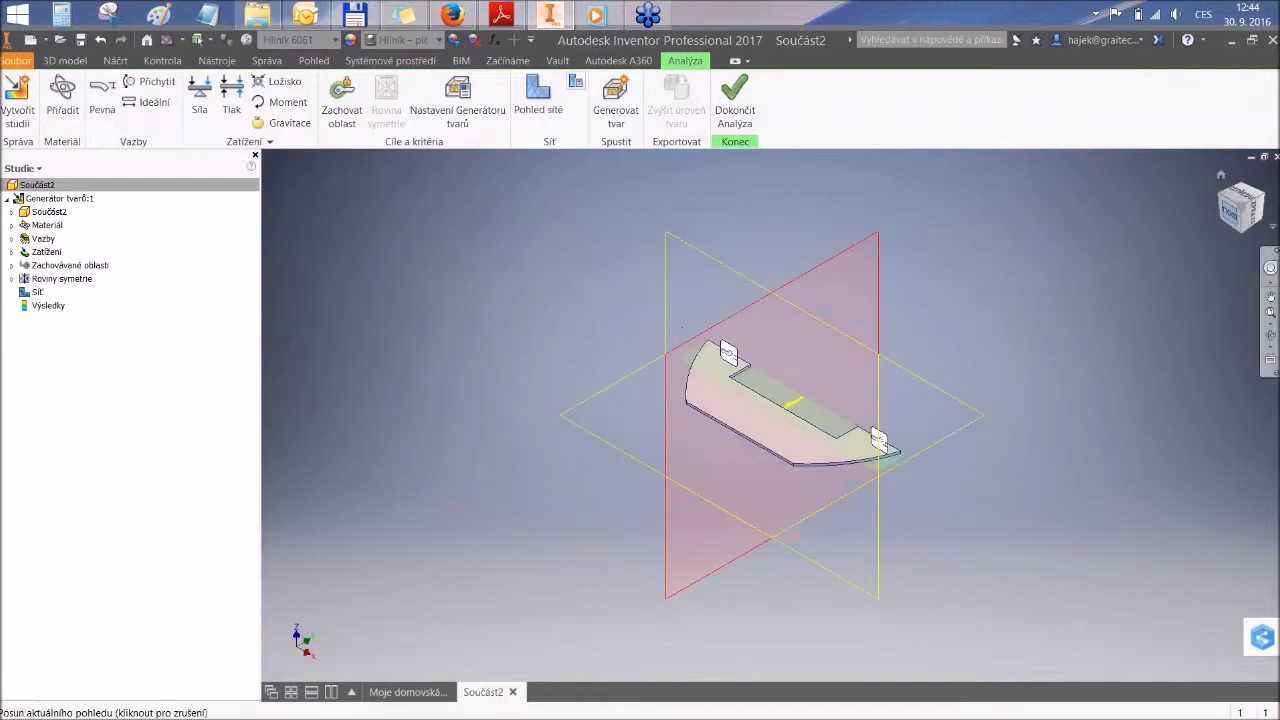
{"action": "left_click", "coordinate": [1234, 216]}
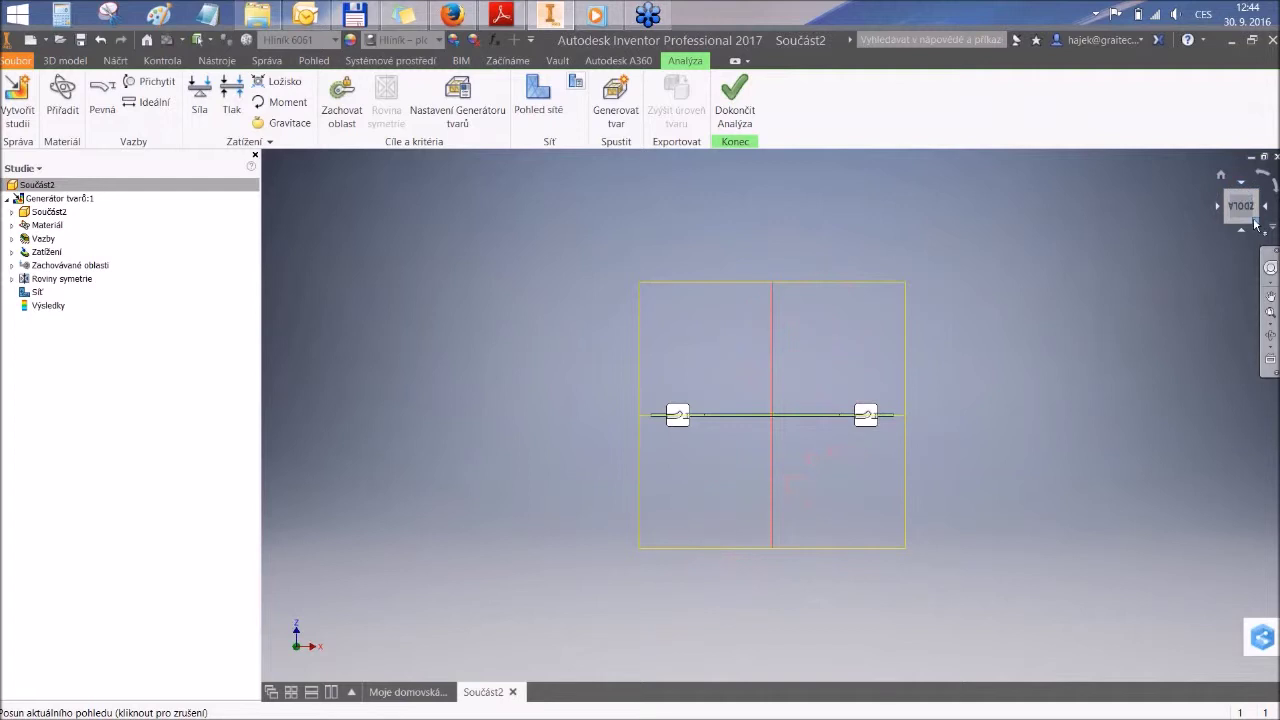
{"action": "left_click", "coordinate": [1244, 232]}
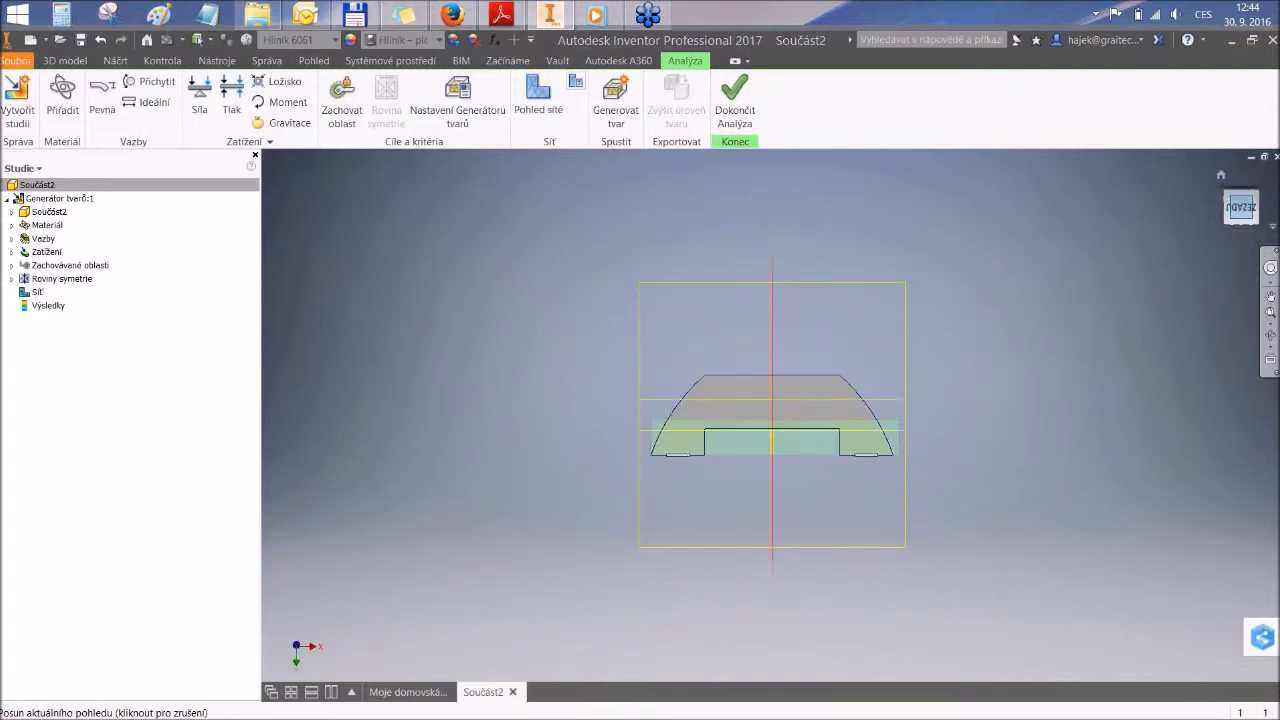
{"action": "left_click", "coordinate": [1244, 232]}
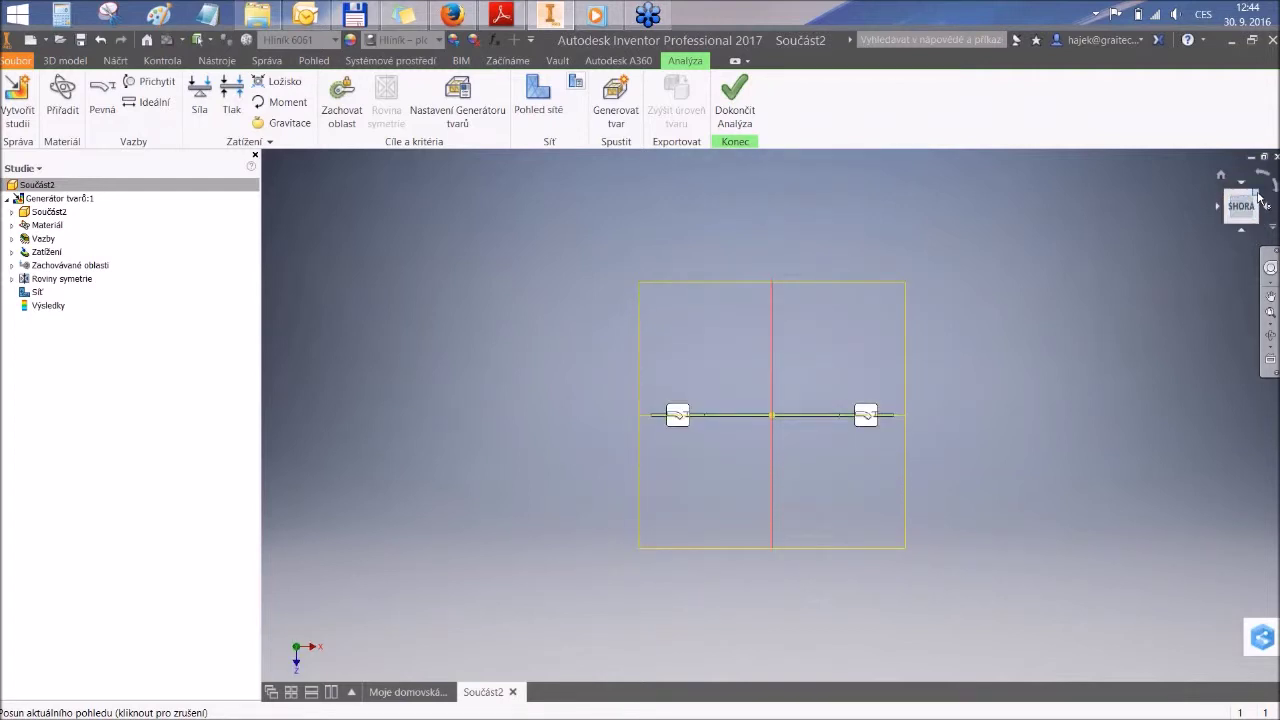
{"action": "left_click", "coordinate": [1258, 198]}
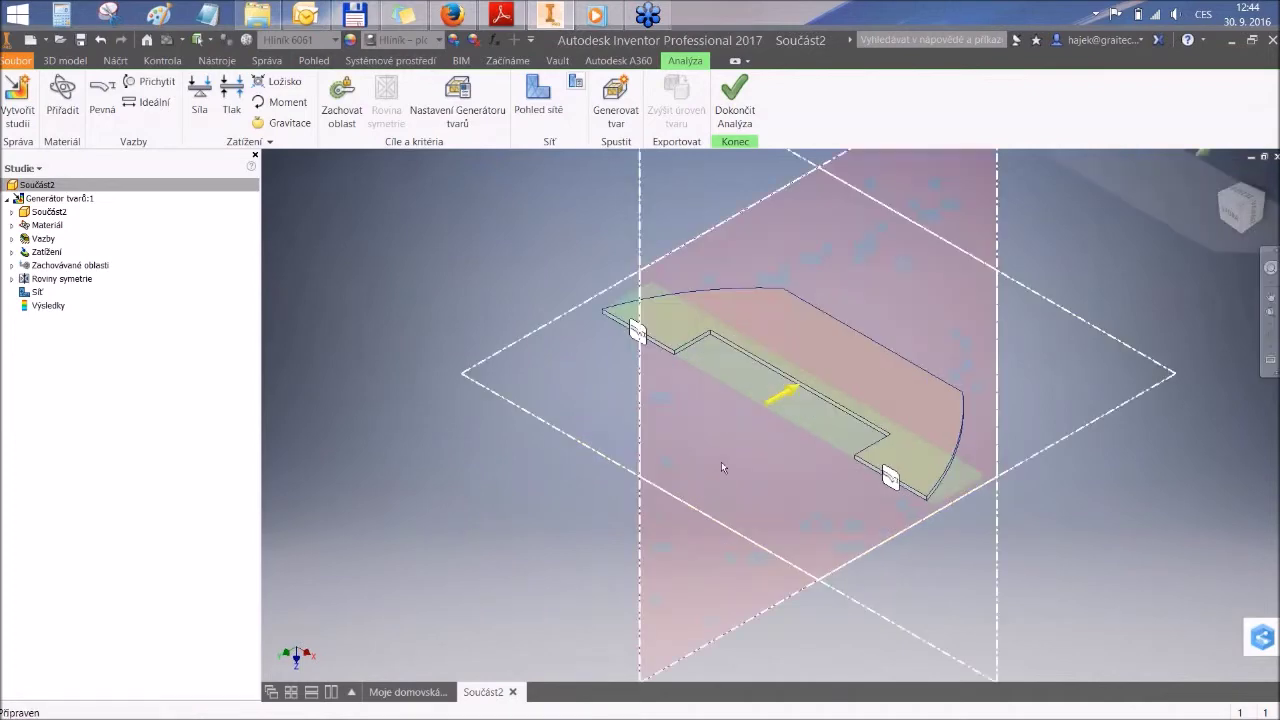
{"action": "left_click", "coordinate": [1233, 216]}
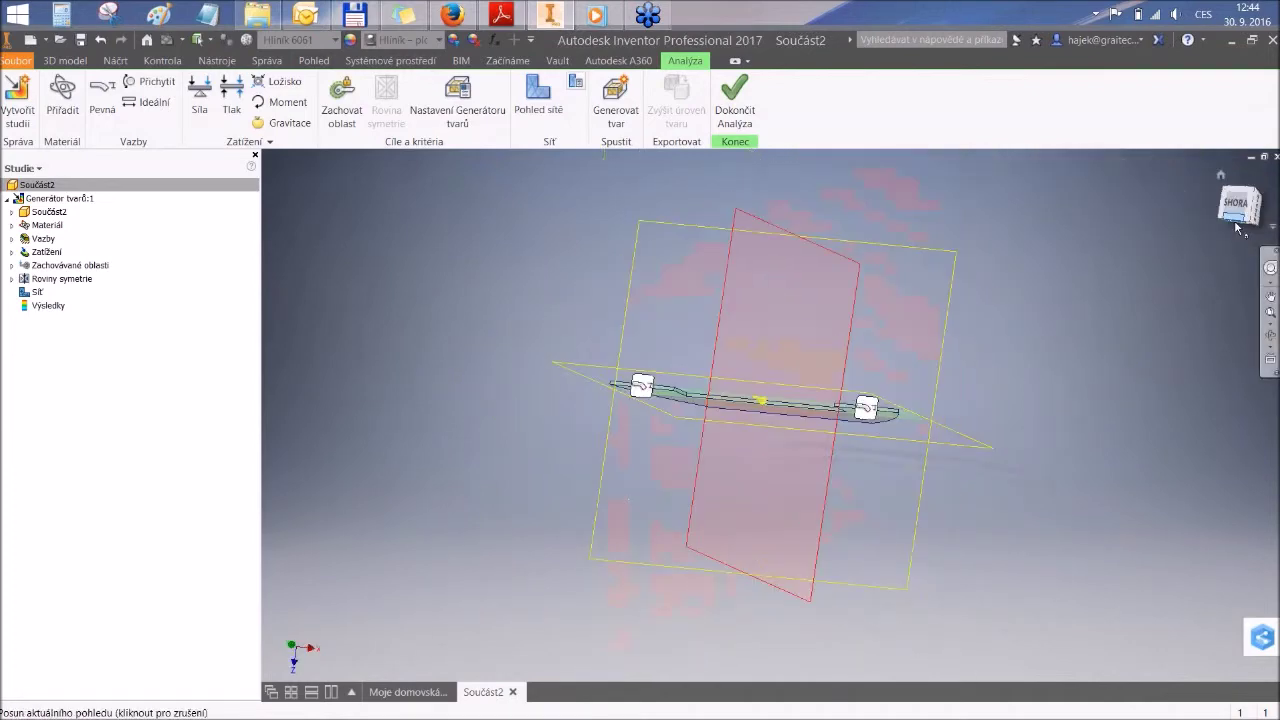
{"action": "left_click", "coordinate": [1257, 208]}
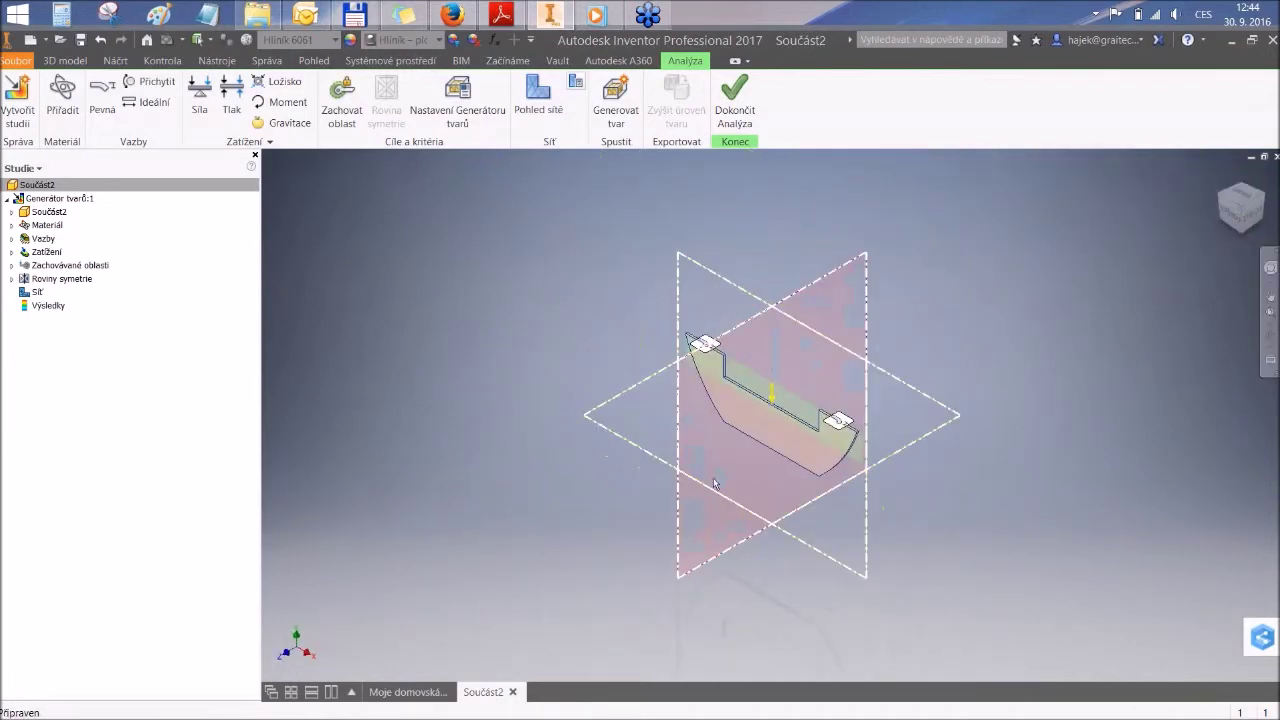
Step: Set the current isometric orientation as the home view using the fit-to-view option
{"action": "left_click", "coordinate": [1274, 230]}
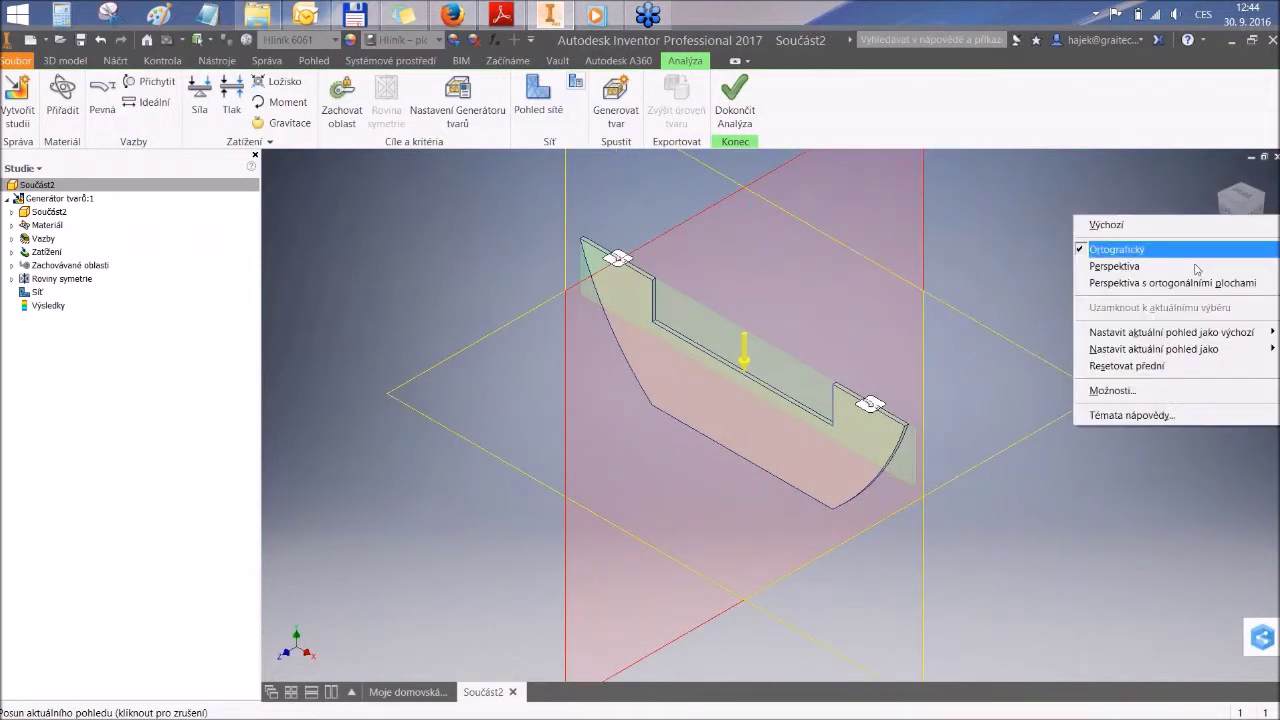
{"action": "mouse_move", "coordinate": [1124, 332]}
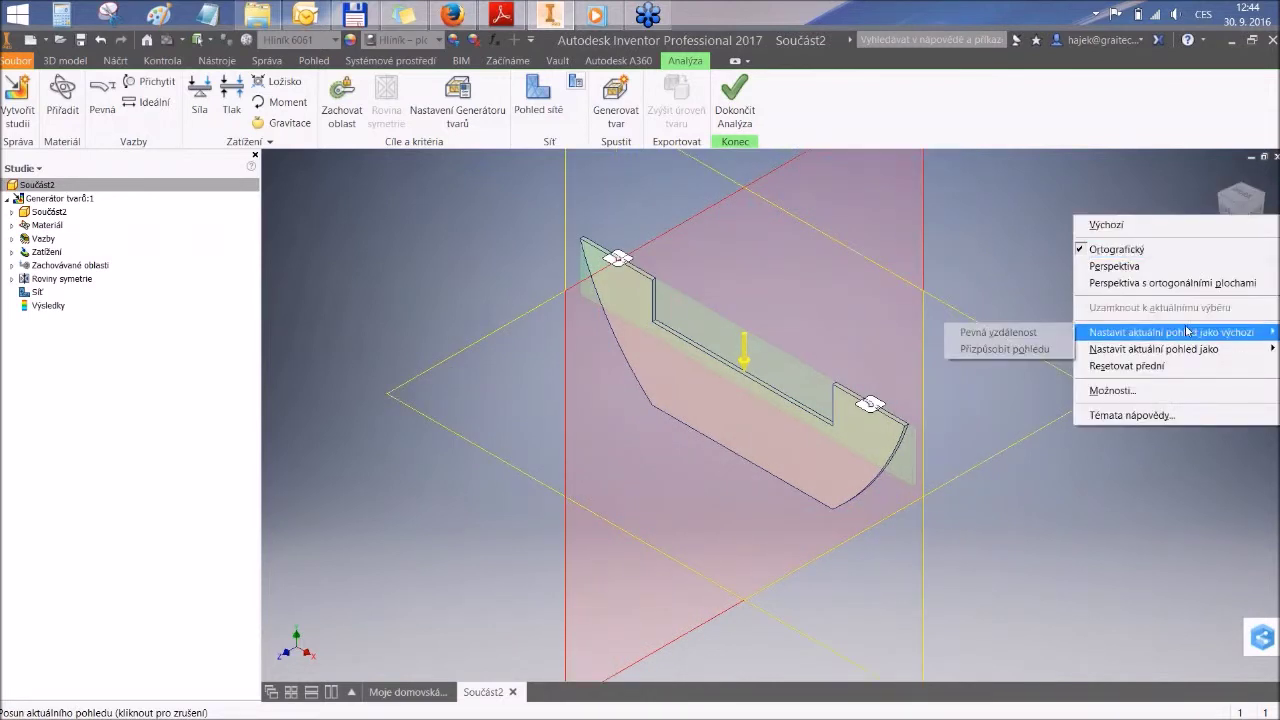
{"action": "left_click", "coordinate": [1000, 350]}
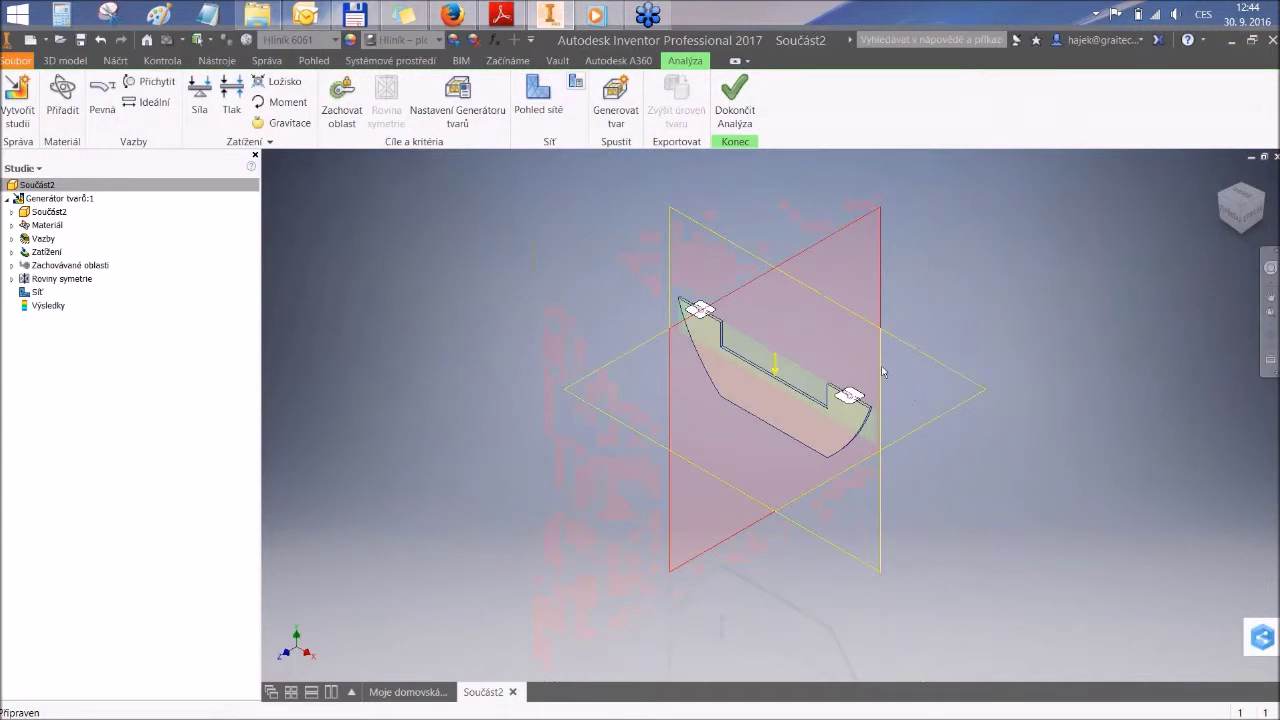
Step: Expand the study's symmetry, preserved region, load, constraint and material entries and examine what each one contains
{"action": "left_click", "coordinate": [11, 281]}
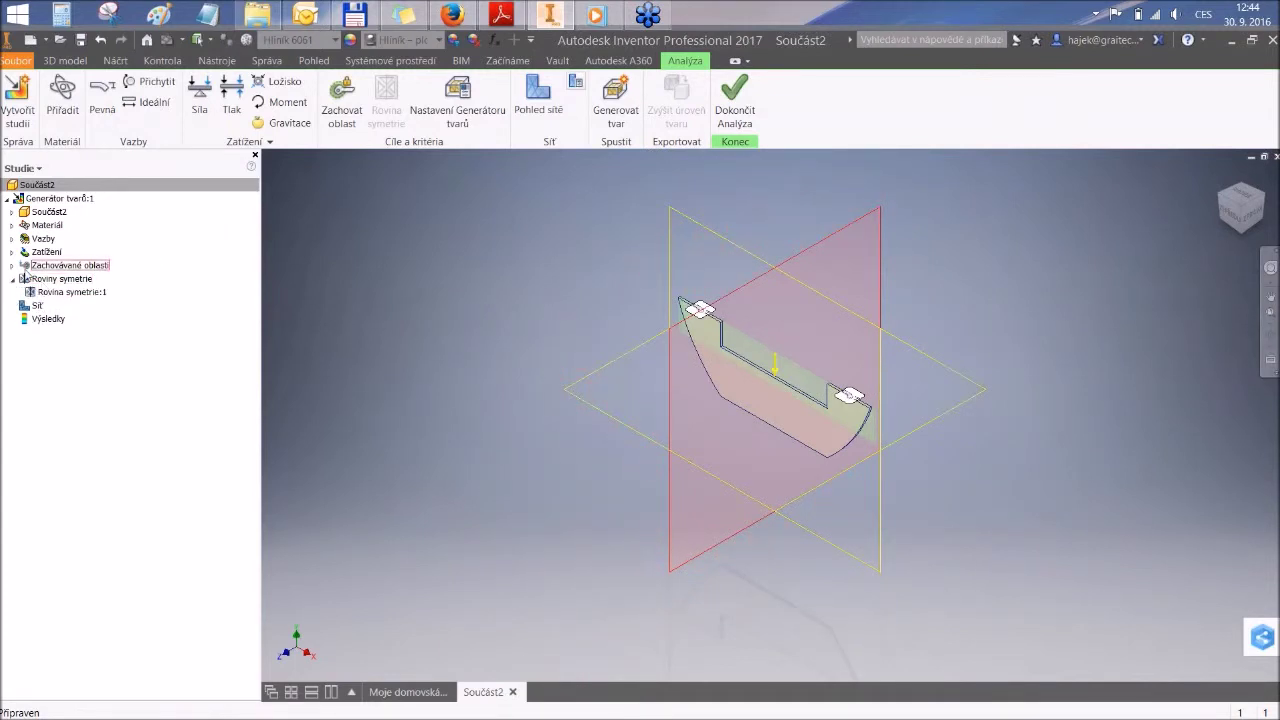
{"action": "double_click", "coordinate": [26, 270]}
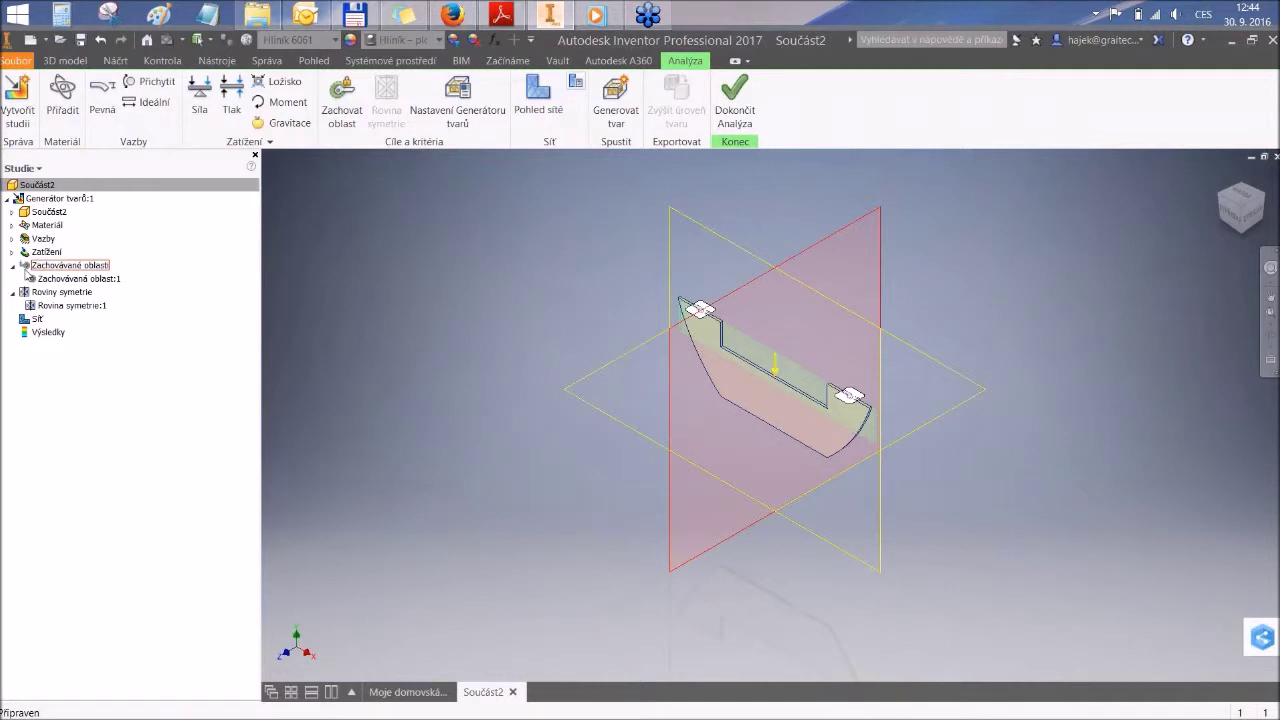
{"action": "left_click", "coordinate": [13, 253]}
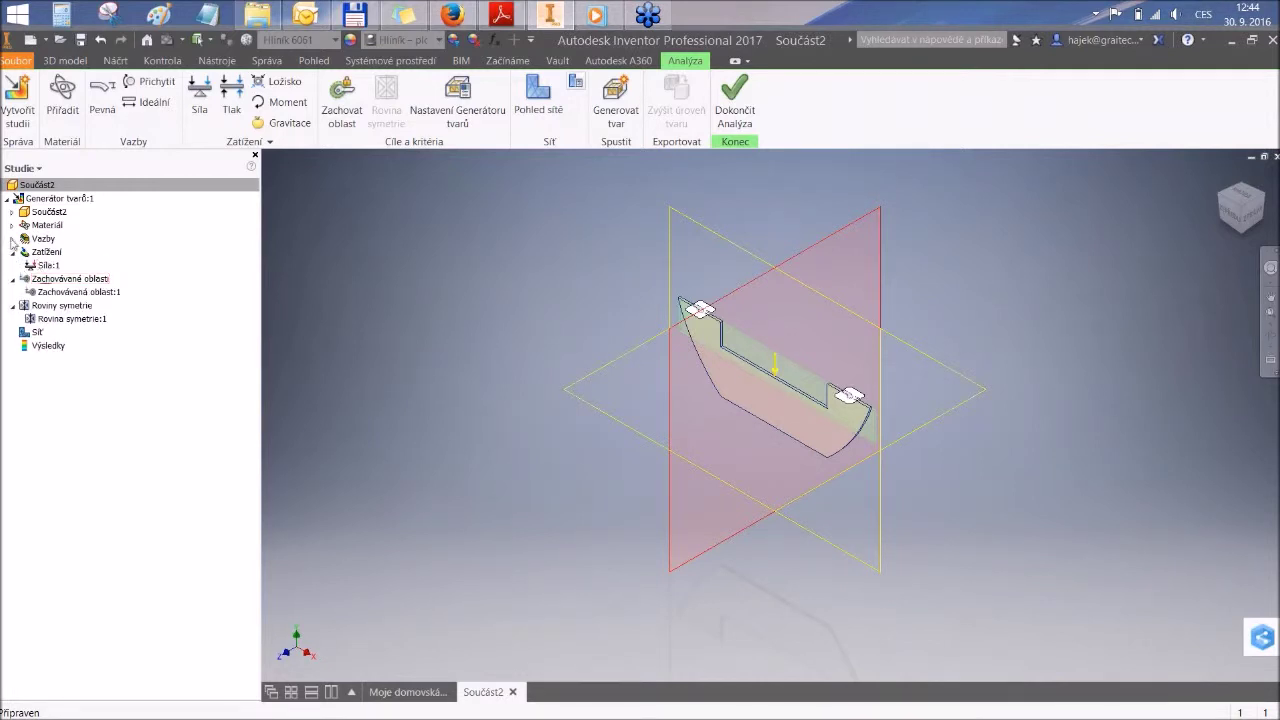
{"action": "left_click", "coordinate": [11, 239]}
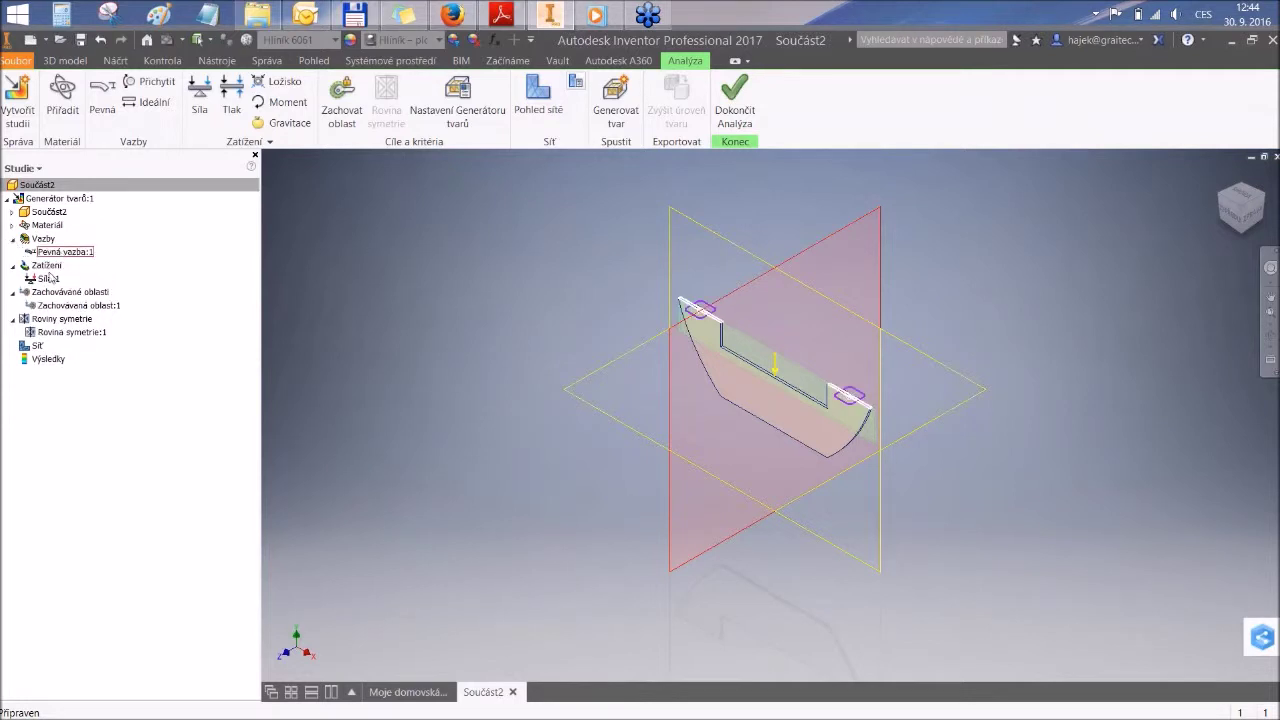
{"action": "left_click", "coordinate": [12, 225]}
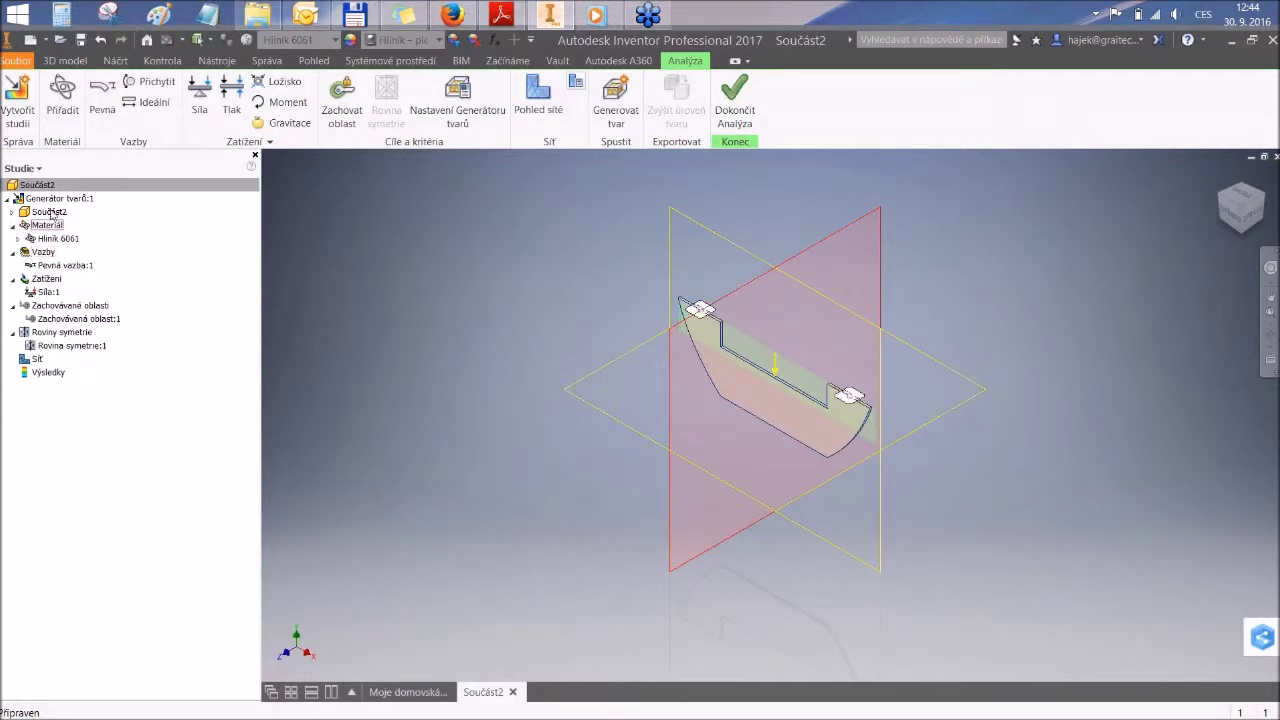
{"action": "left_click", "coordinate": [50, 376]}
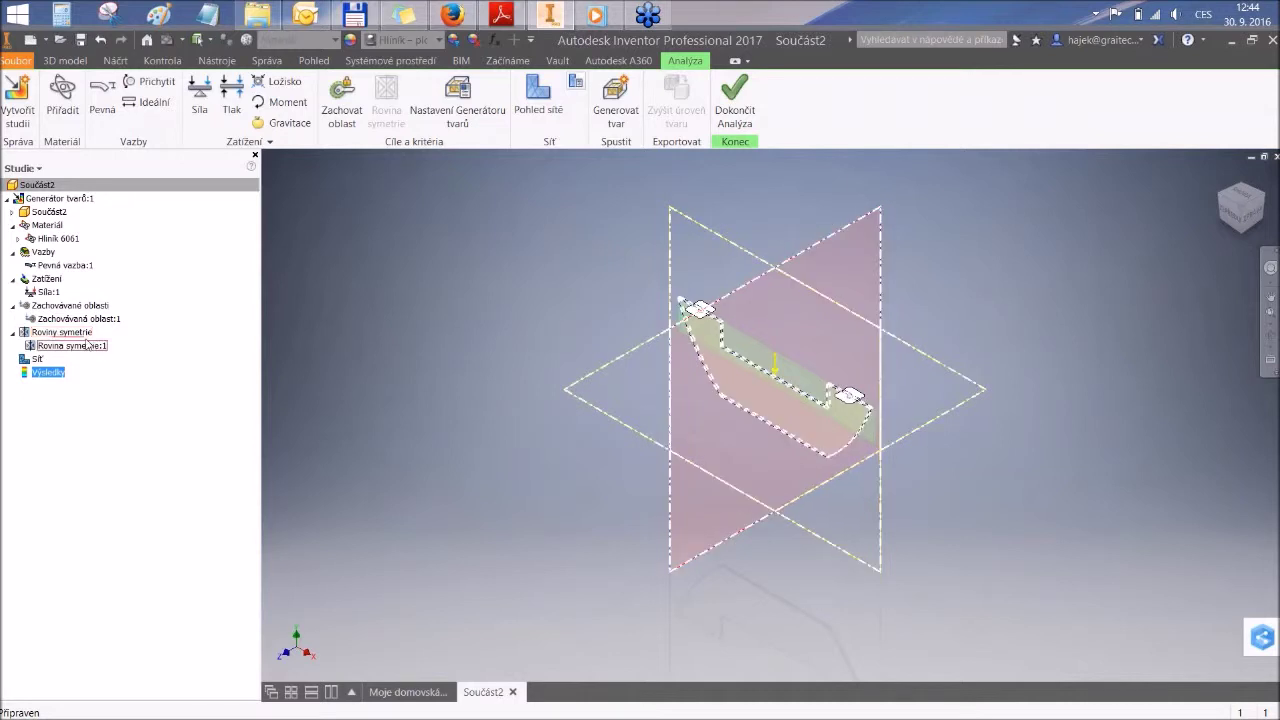
Step: Delete the symmetry plane from the study
{"action": "right_click", "coordinate": [57, 334]}
{"action": "left_click", "coordinate": [50, 346]}
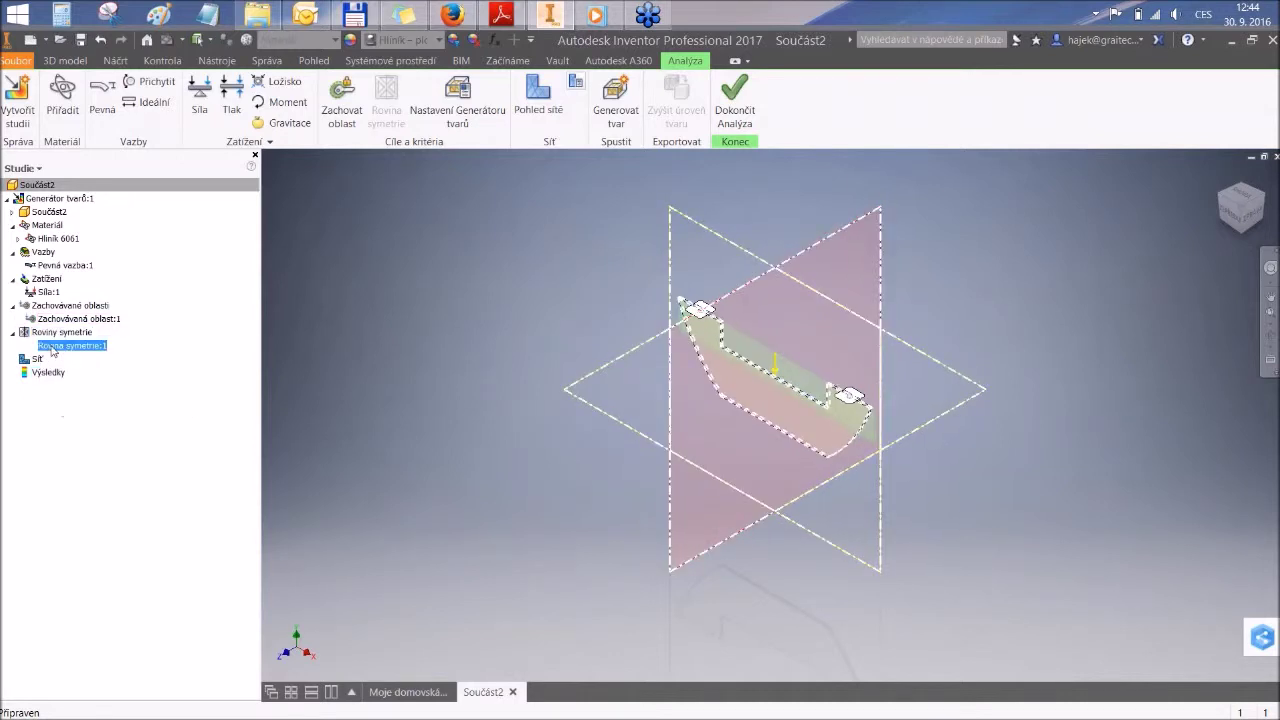
{"action": "right_click", "coordinate": [50, 346]}
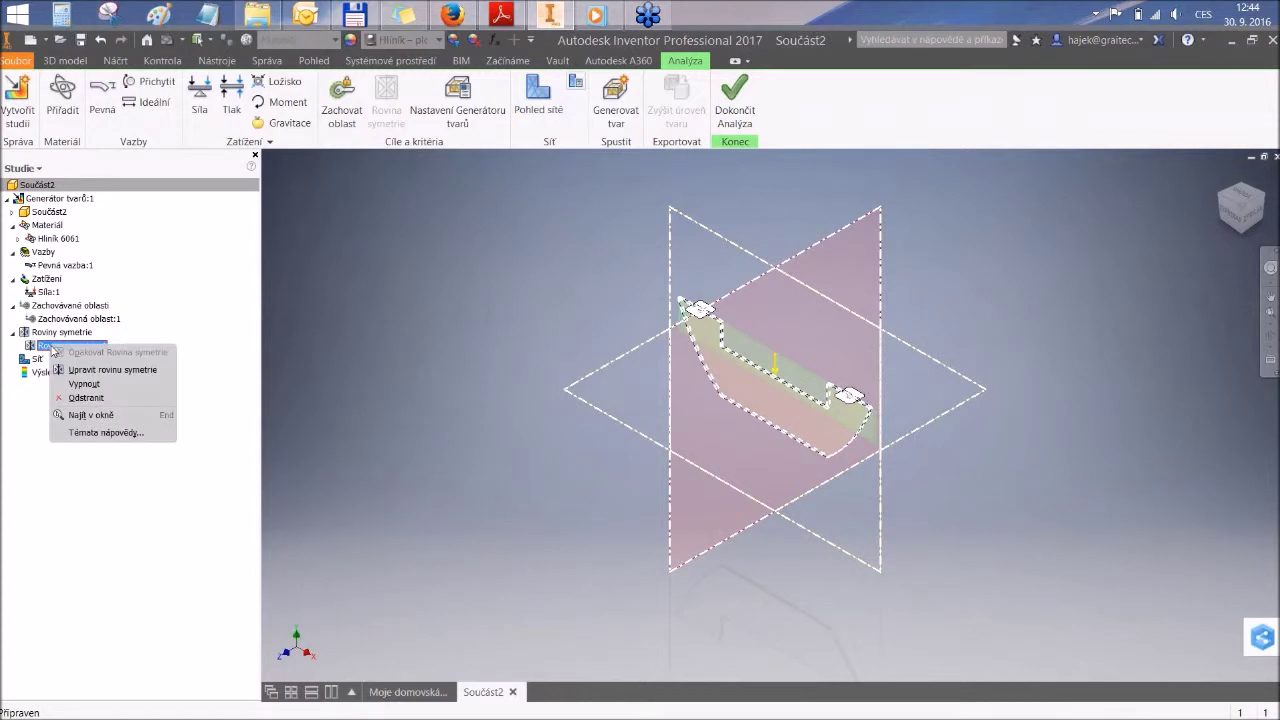
{"action": "left_click", "coordinate": [92, 398]}
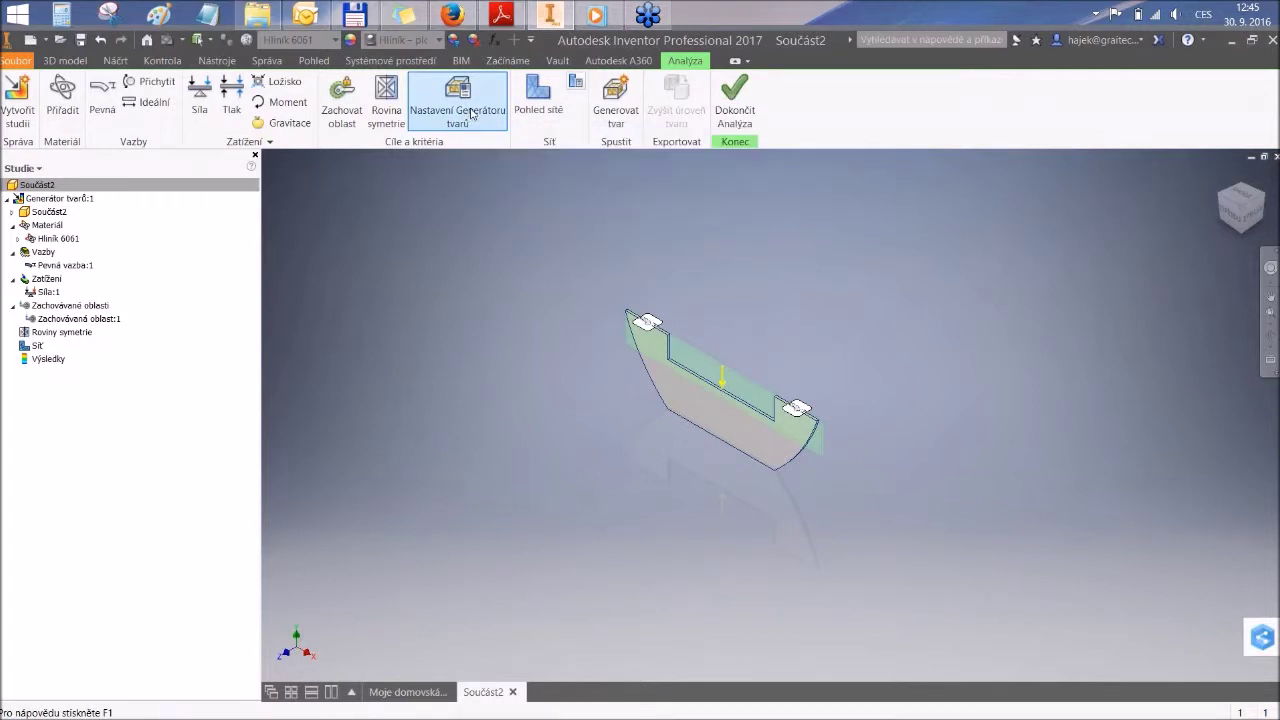
Step: Review the goal, target mass and mesh resolution in the Shape Generator settings, and leave them without applying changes
{"action": "left_click", "coordinate": [467, 120]}
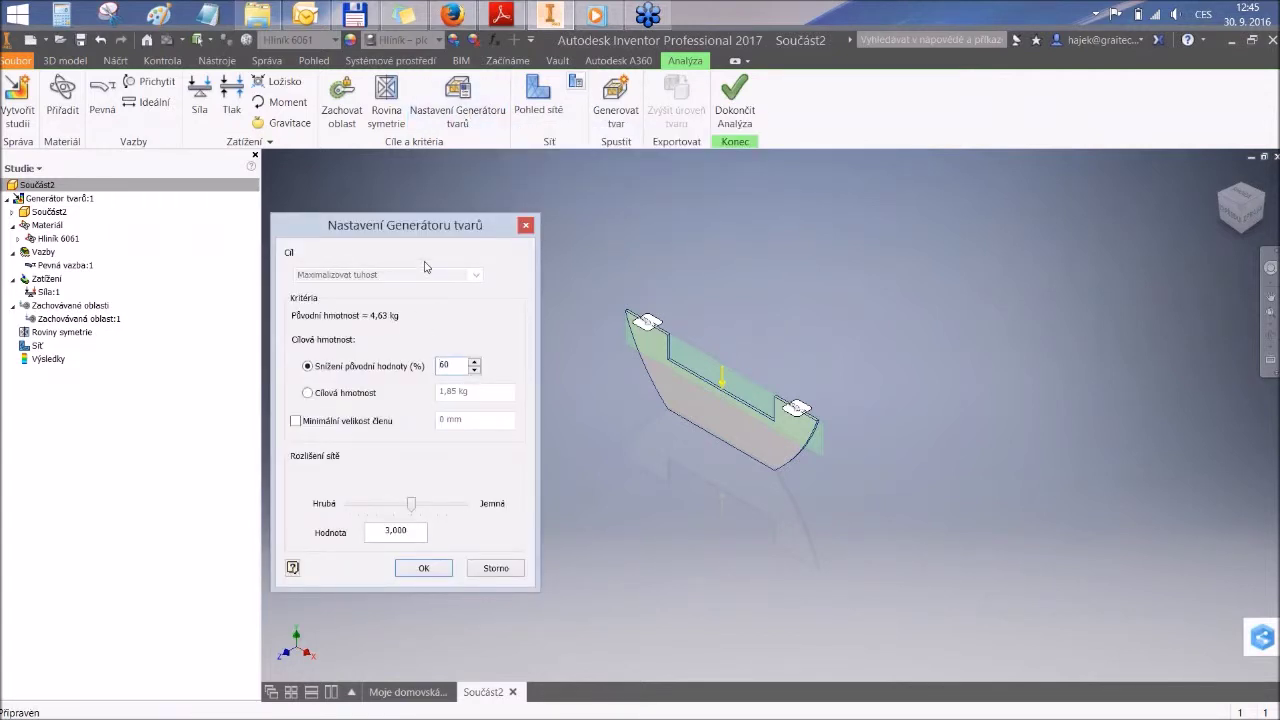
{"action": "left_click_drag", "start_coordinate": [419, 240], "coordinate": [436, 200]}
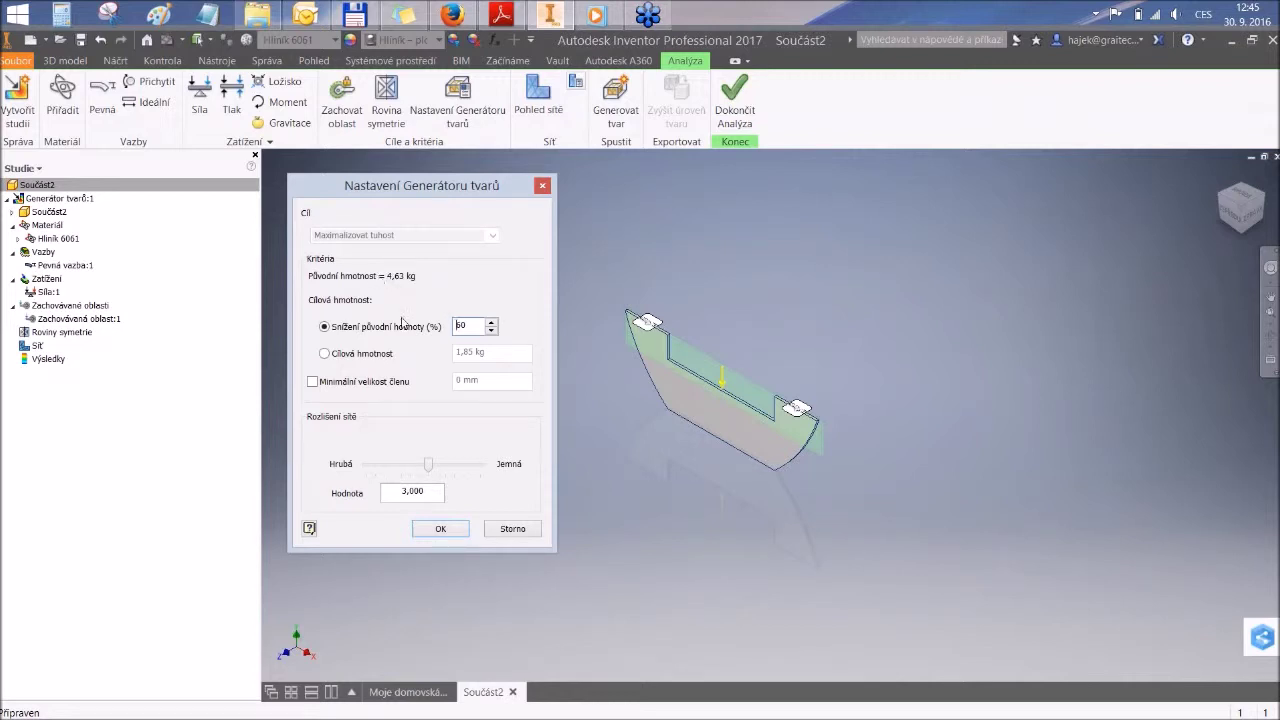
{"action": "left_click", "coordinate": [520, 531]}
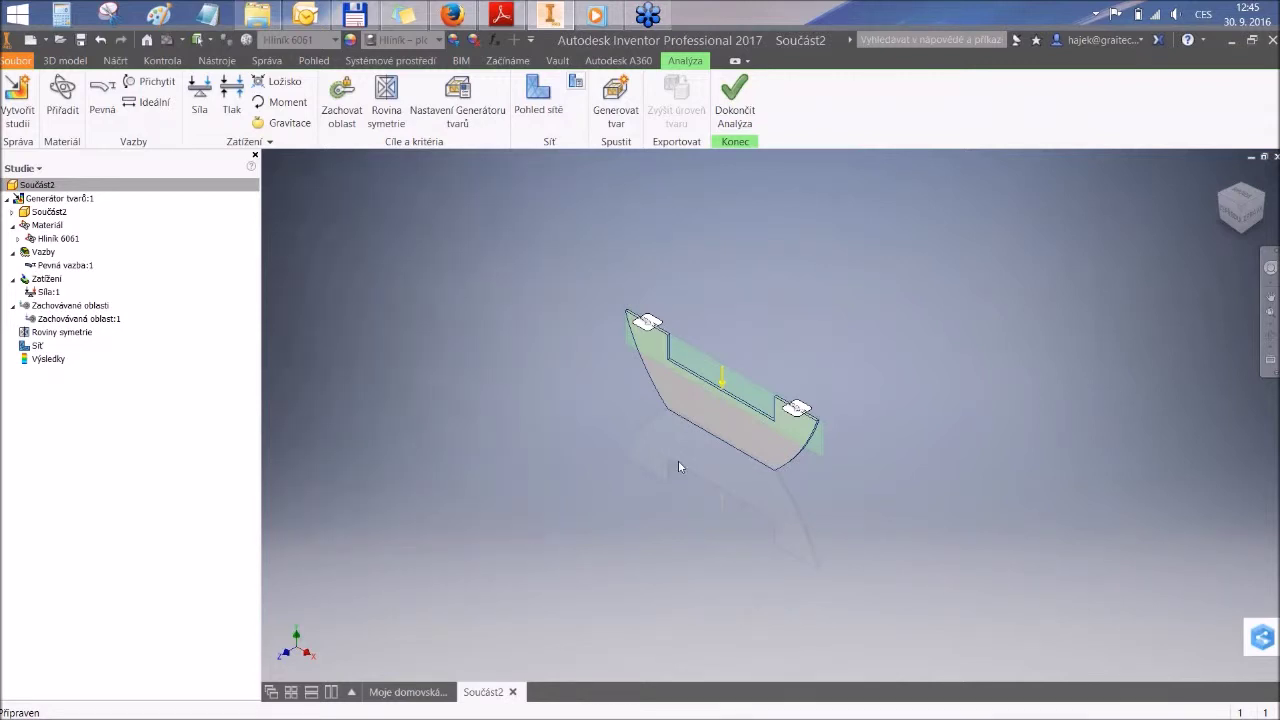
Step: Leave the analysis environment and check the part's mass and material in its physical iProperties
{"action": "left_click", "coordinate": [738, 115]}
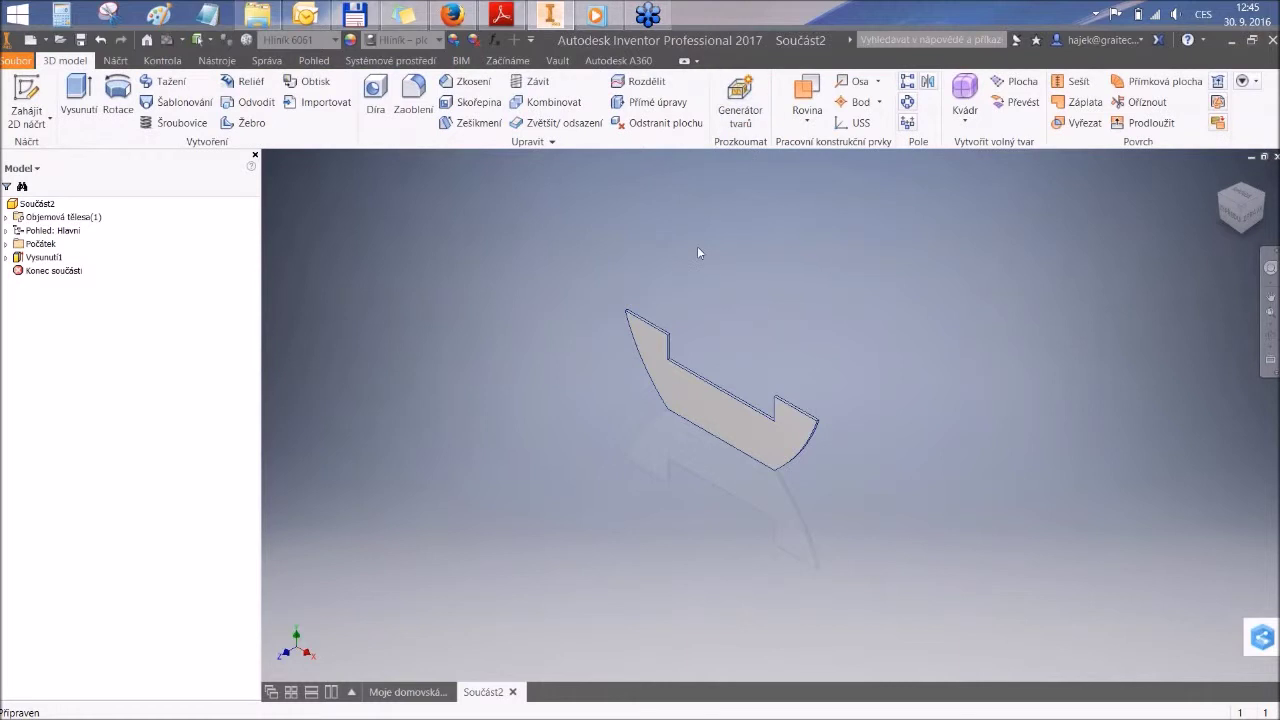
{"action": "right_click", "coordinate": [40, 204]}
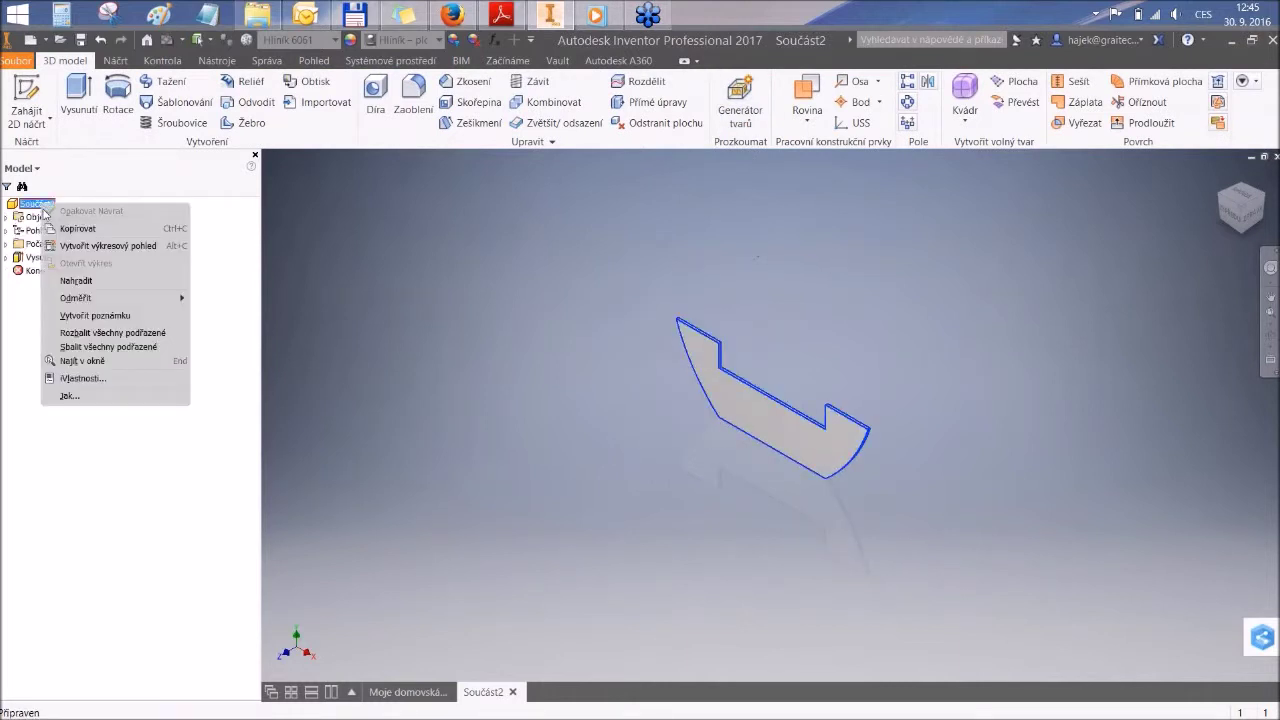
{"action": "left_click", "coordinate": [104, 379]}
{"action": "left_click", "coordinate": [530, 180]}
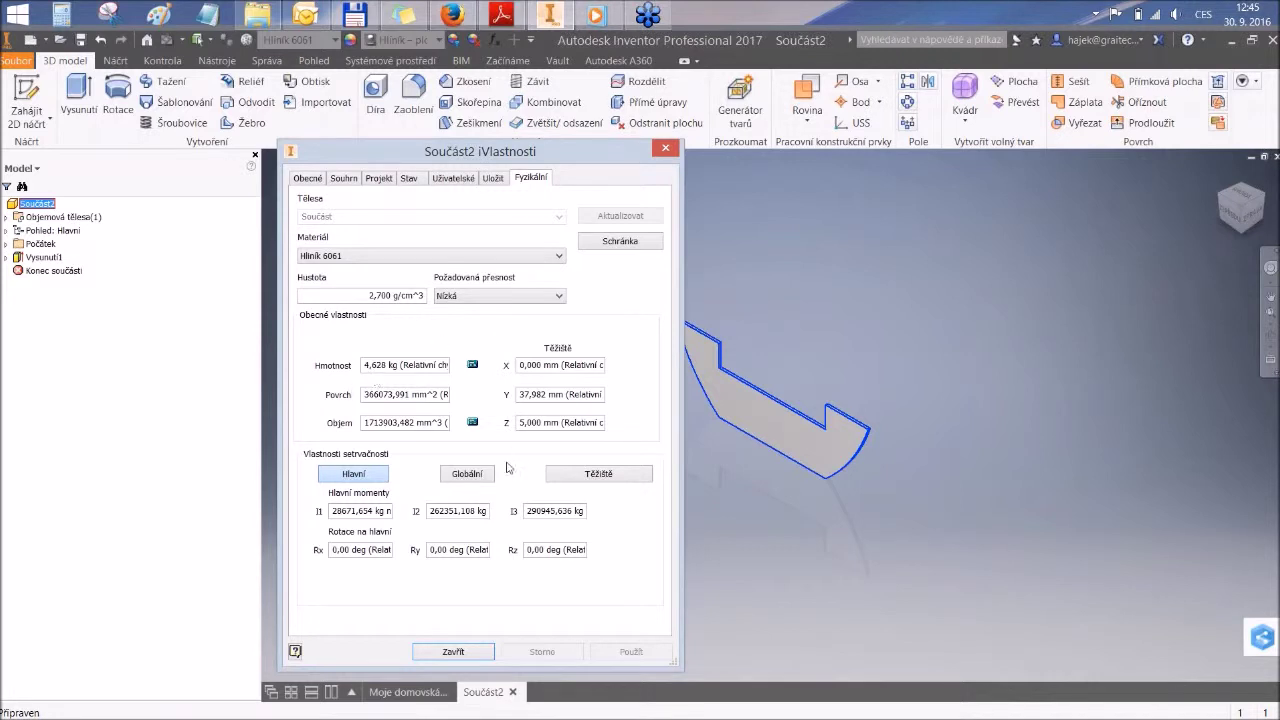
{"action": "left_click", "coordinate": [483, 654]}
Step: Reopen the plate's Shape Generator study and dismiss the conceptual-study introduction
{"action": "left_click", "coordinate": [740, 103]}
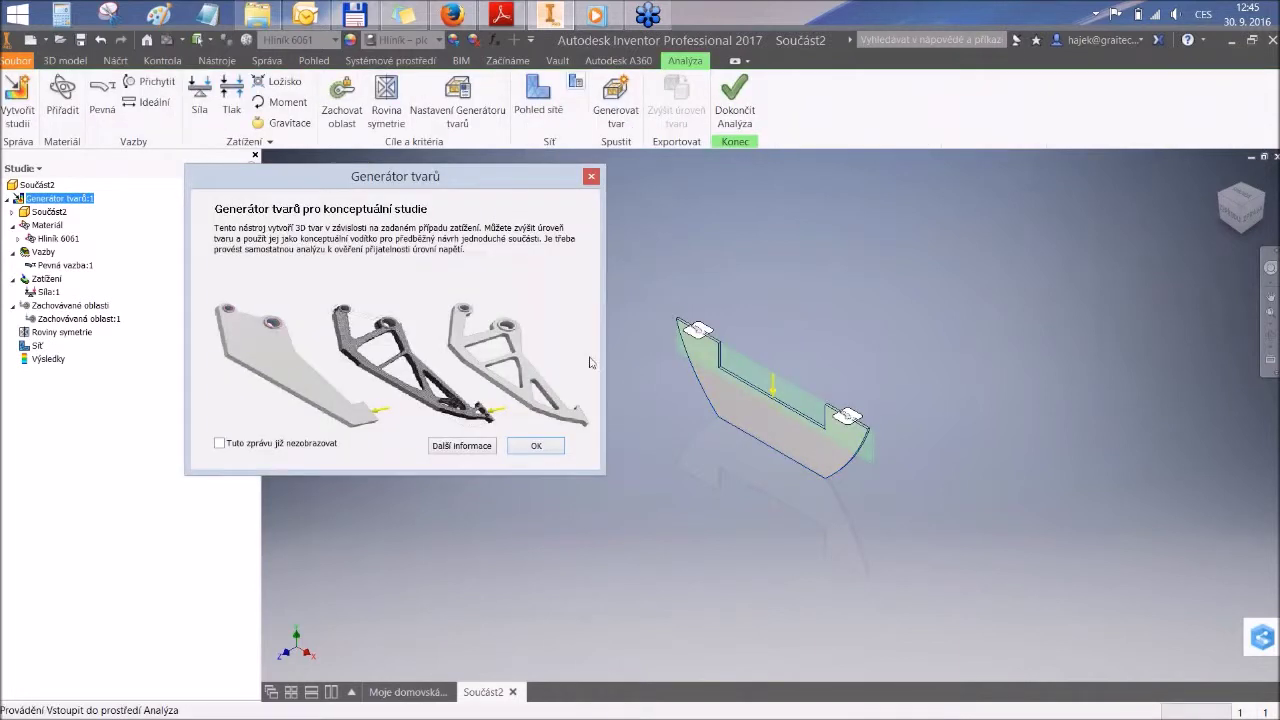
{"action": "left_click", "coordinate": [536, 445]}
{"action": "middle_click_drag", "start_coordinate": [654, 408], "coordinate": [565, 377]}
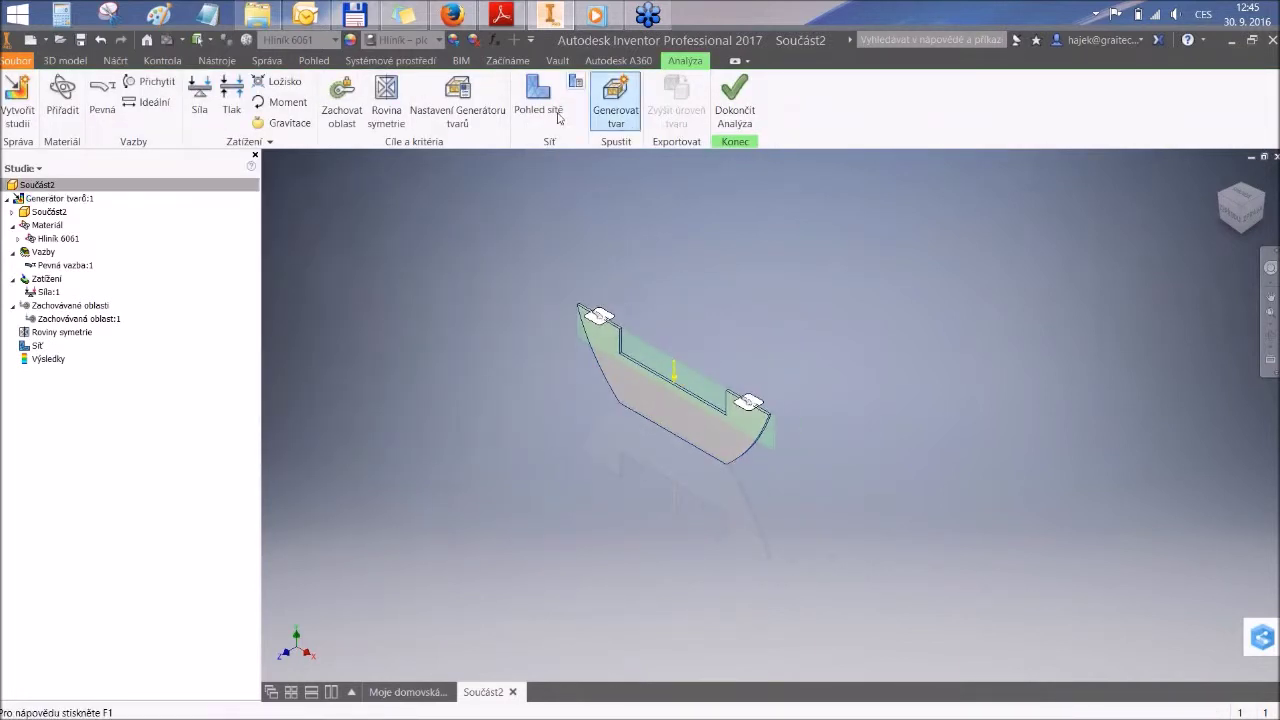
{"action": "middle_click_drag", "start_coordinate": [751, 333], "coordinate": [787, 351]}
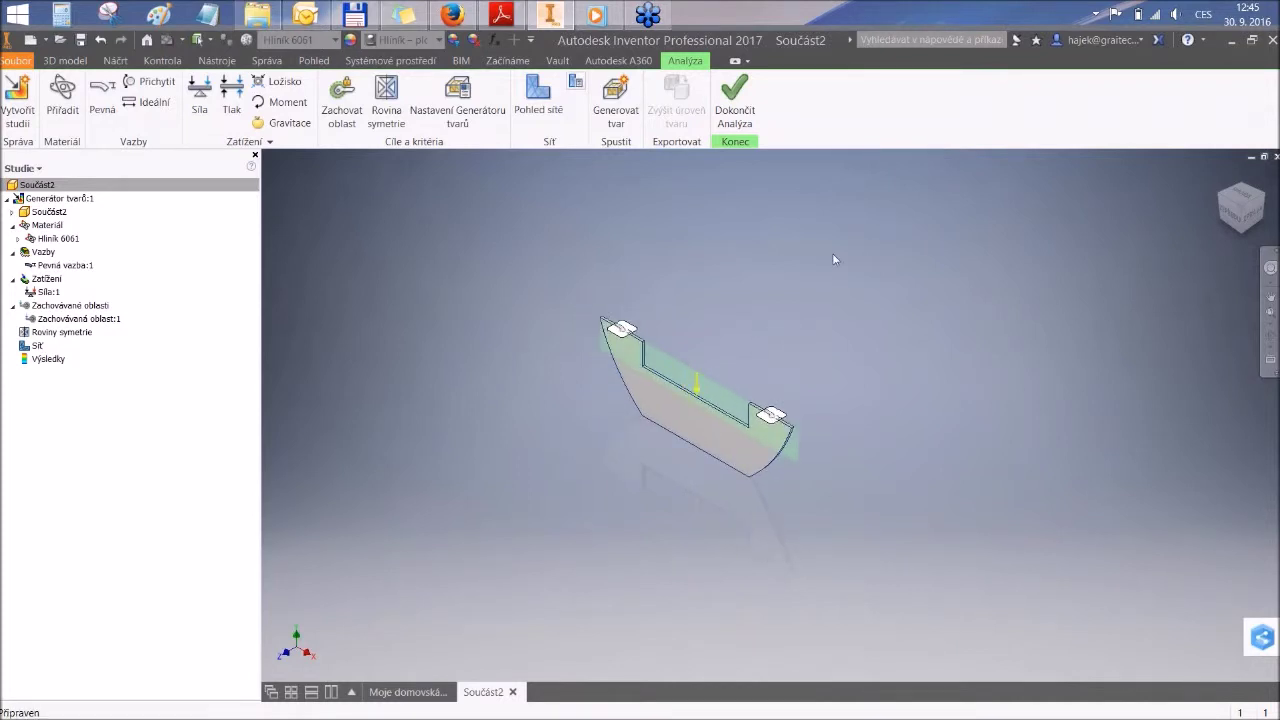
{"action": "scroll", "coordinate": [724, 380], "scroll_direction": "down", "scroll_amount": 3}
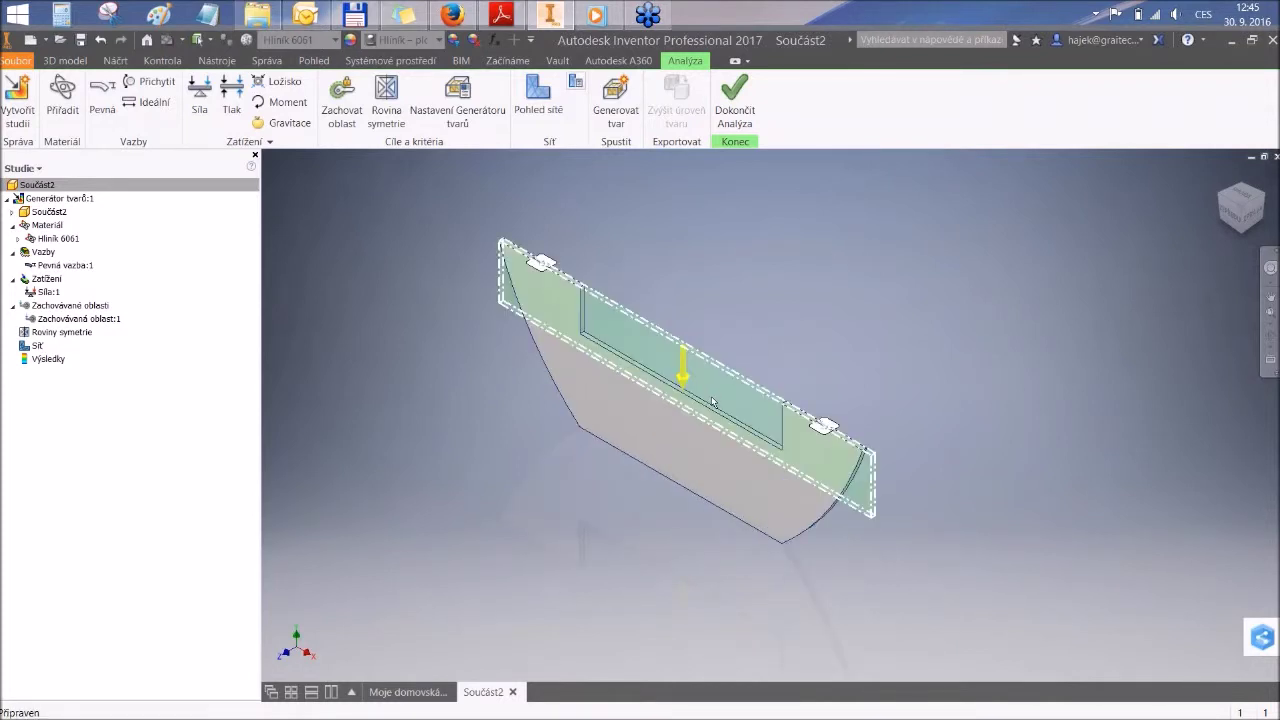
{"action": "middle_click_drag", "start_coordinate": [714, 404], "coordinate": [734, 356]}
{"action": "scroll", "coordinate": [763, 371], "scroll_direction": "up", "scroll_amount": 3}
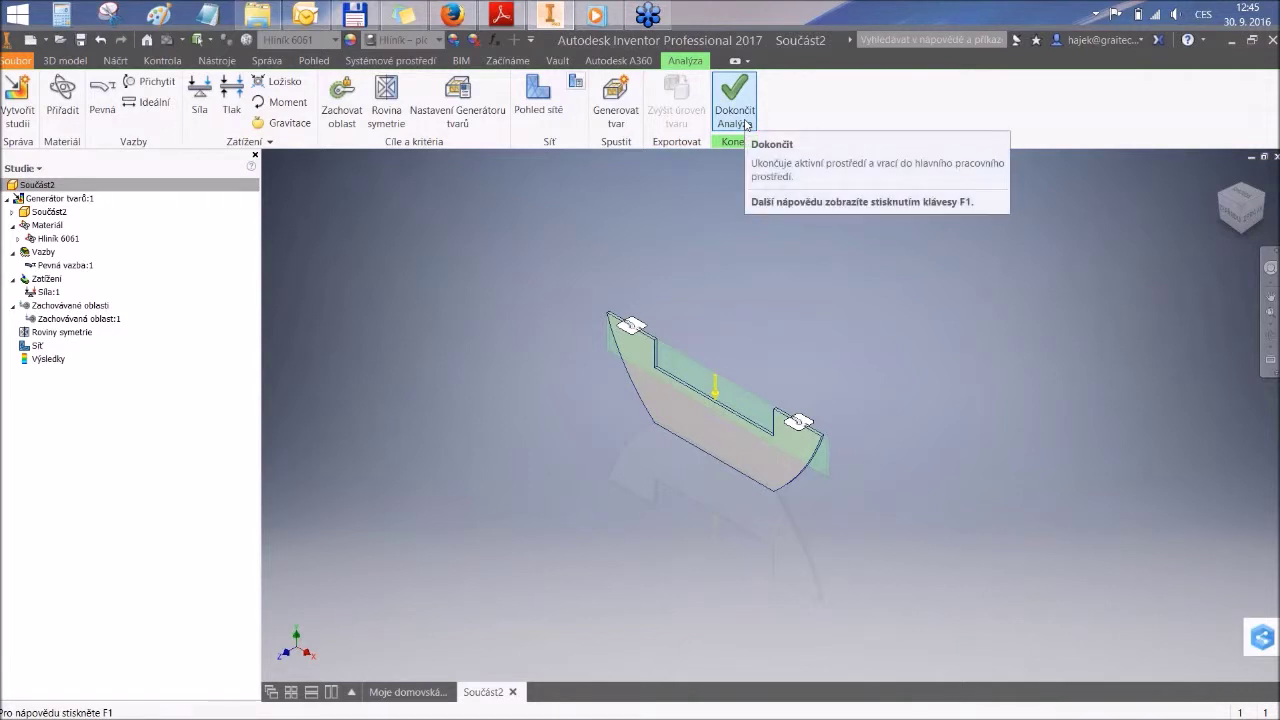
Step: Save the part as KonzoleA002.ipt in the GeneratorTvaru folder
{"action": "left_click", "coordinate": [80, 42]}
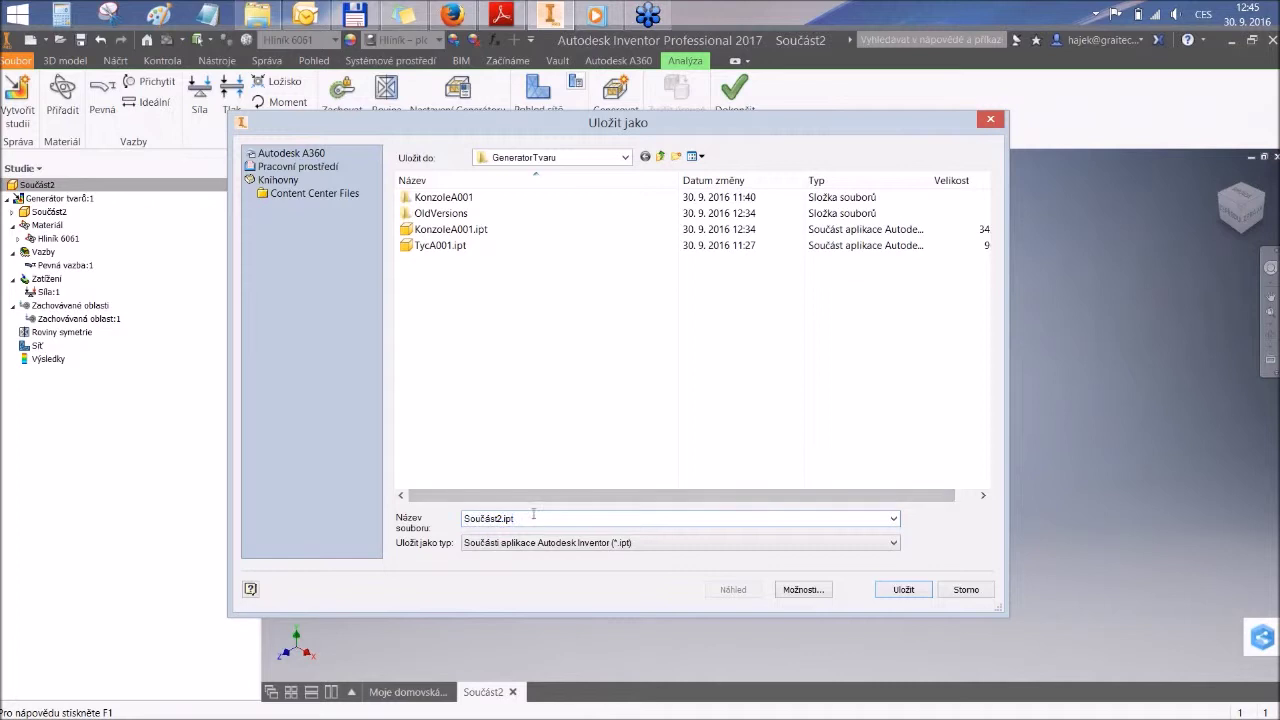
{"action": "left_click", "coordinate": [440, 230]}
{"action": "double_click", "coordinate": [526, 518]}
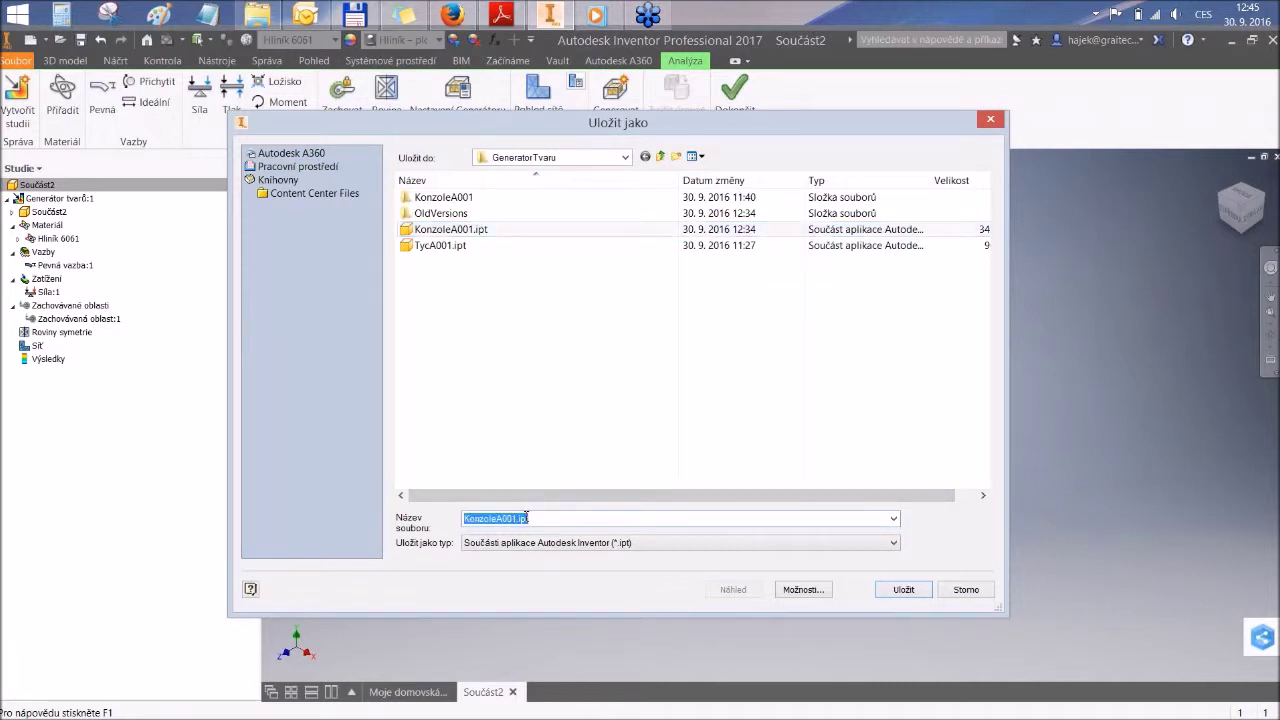
{"action": "left_click", "coordinate": [519, 518]}
{"action": "key", "text": "BackSpace"}
{"action": "type", "text": "2"}
{"action": "key", "text": "Return"}
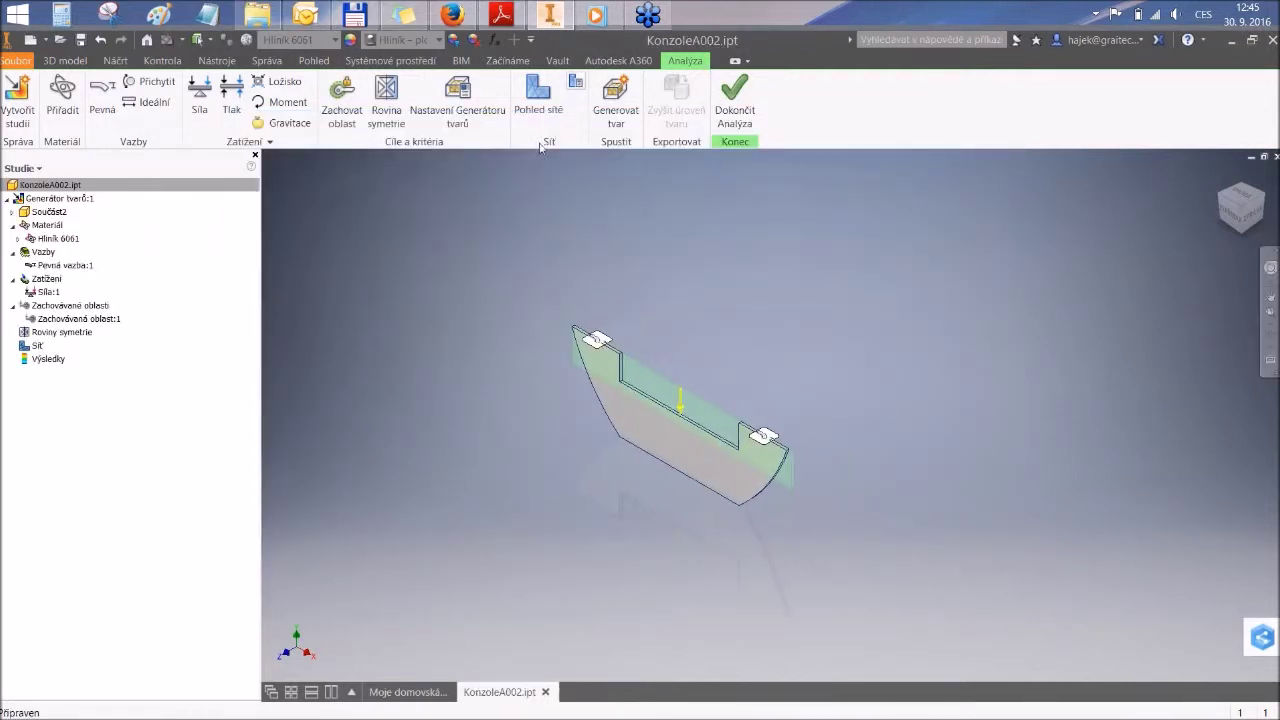
Step: Set the original mass reduction to 90 % and the mesh resolution to 4.0 in the Shape Generator settings, and apply them
{"action": "left_click", "coordinate": [449, 106]}
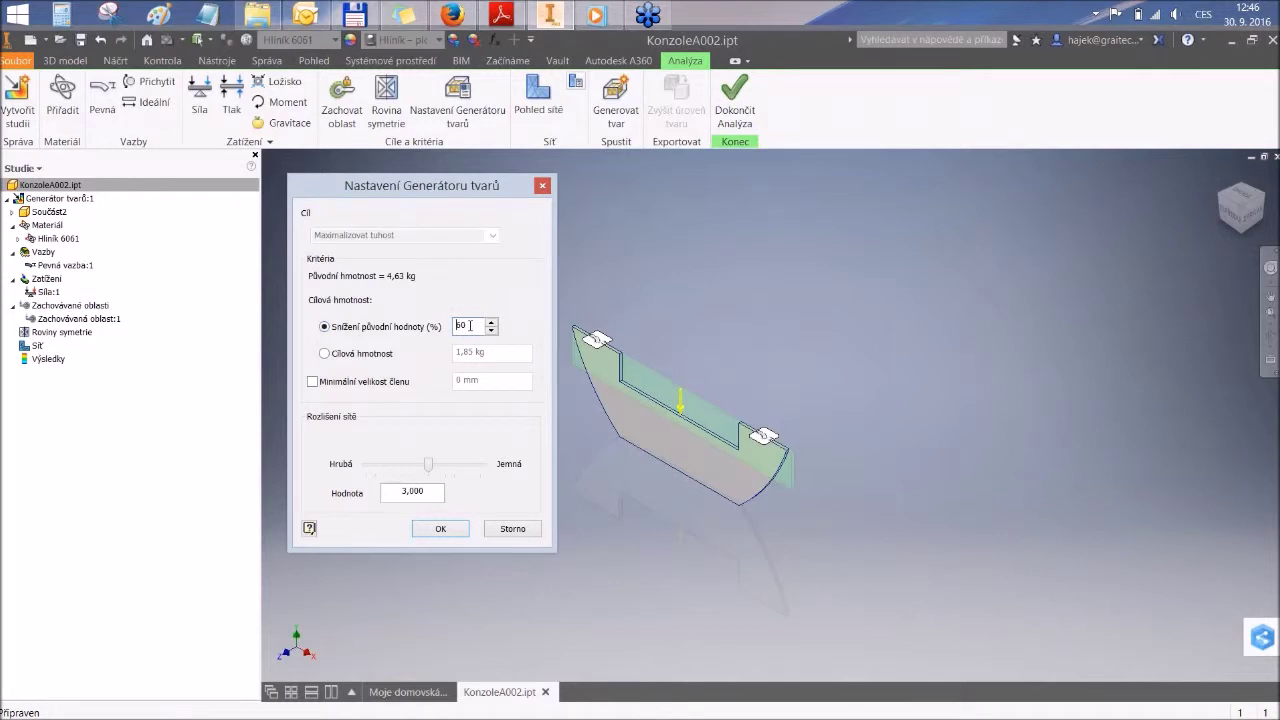
{"action": "double_click", "coordinate": [470, 326]}
{"action": "type", "text": "3"}
{"action": "left_click_drag", "start_coordinate": [468, 326], "coordinate": [443, 329]}
{"action": "type", "text": "90"}
{"action": "left_click", "coordinate": [429, 466]}
{"action": "left_click_drag", "start_coordinate": [430, 470], "coordinate": [412, 470]}
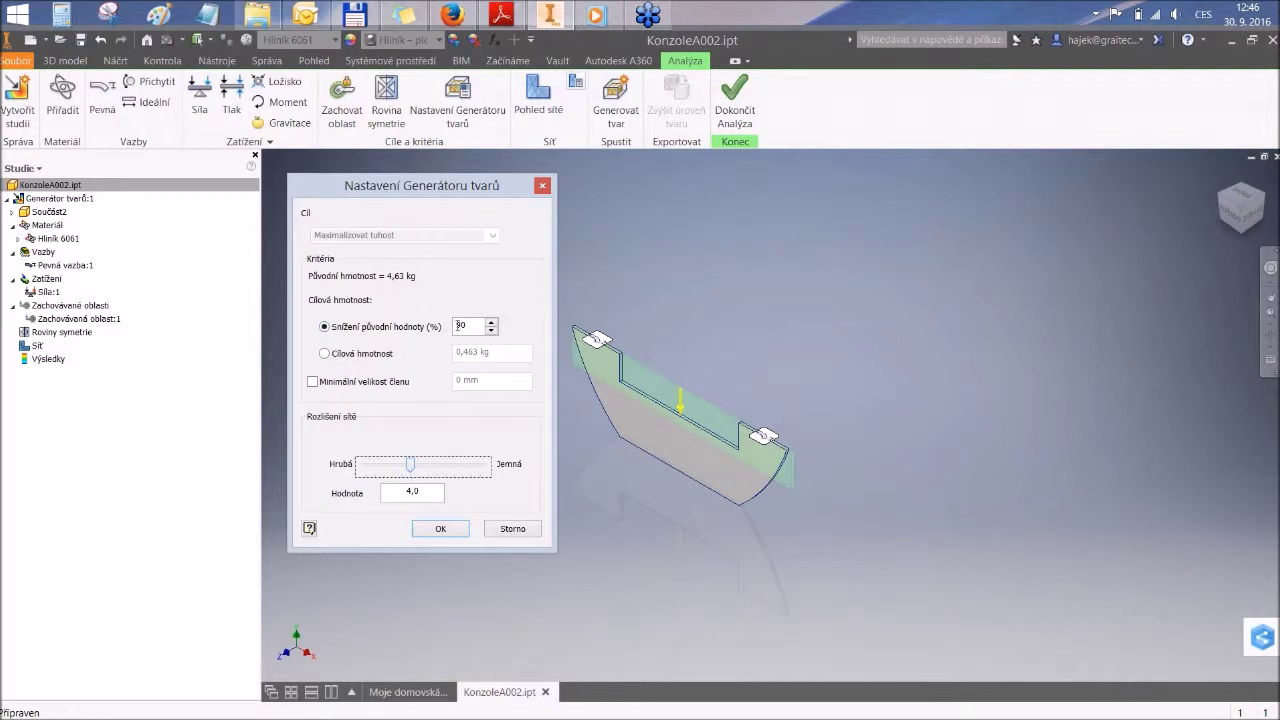
{"action": "left_click", "coordinate": [446, 533]}
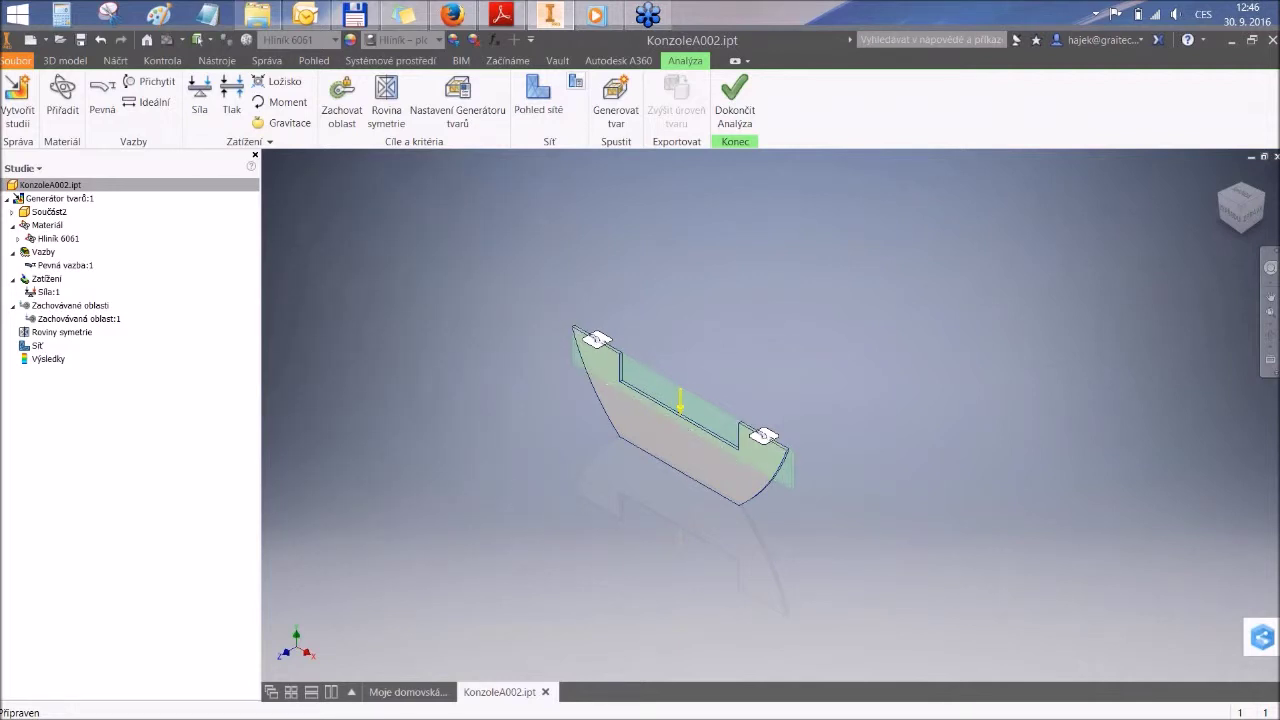
Step: Set the Shape Generator's original mass reduction to 95 % and apply it
{"action": "left_click", "coordinate": [457, 108]}
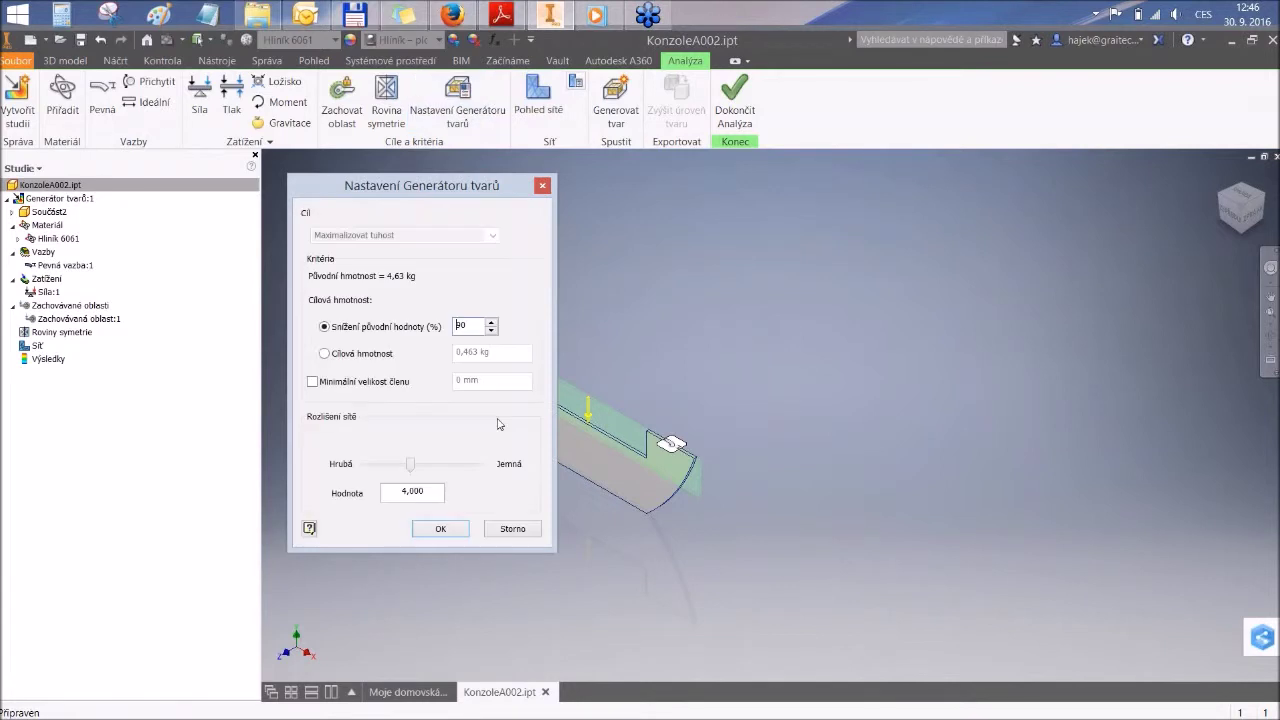
{"action": "type", "text": "95"}
{"action": "left_click", "coordinate": [445, 533]}
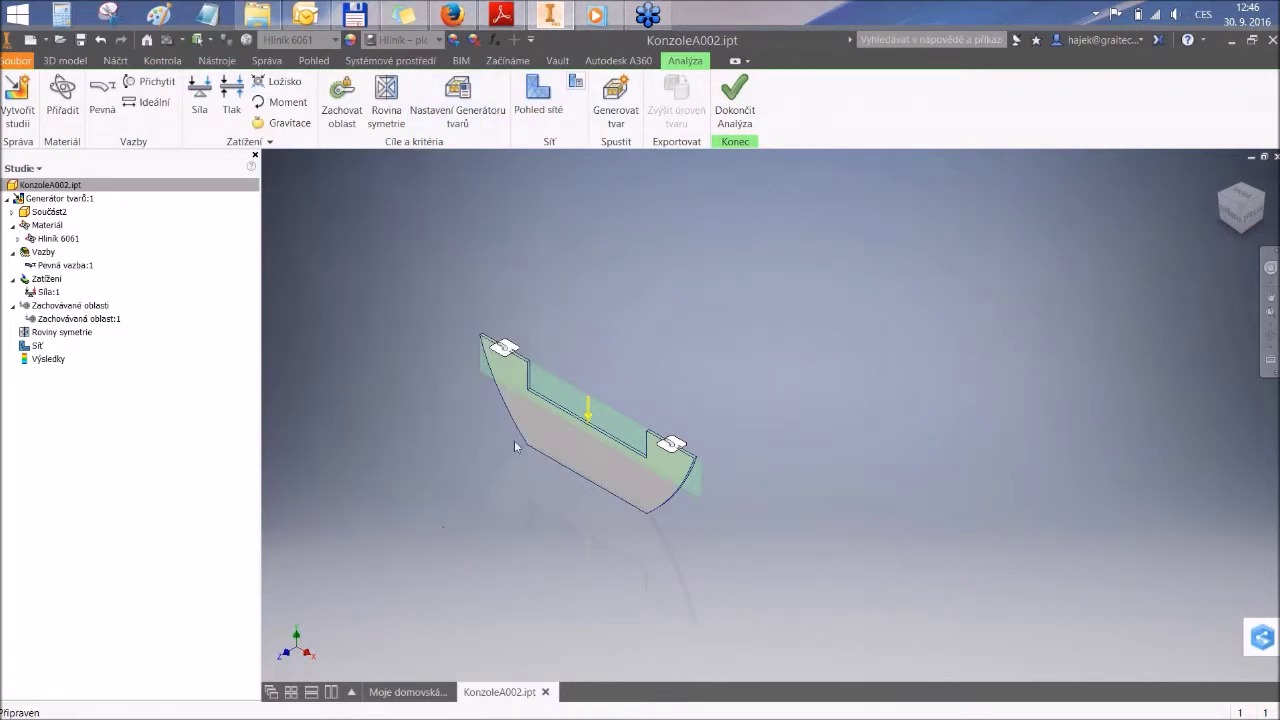
Step: Set the Shape Generator's original mass reduction to 10 % and apply it
{"action": "left_click", "coordinate": [457, 108]}
{"action": "type", "text": "10"}
{"action": "left_click", "coordinate": [446, 529]}
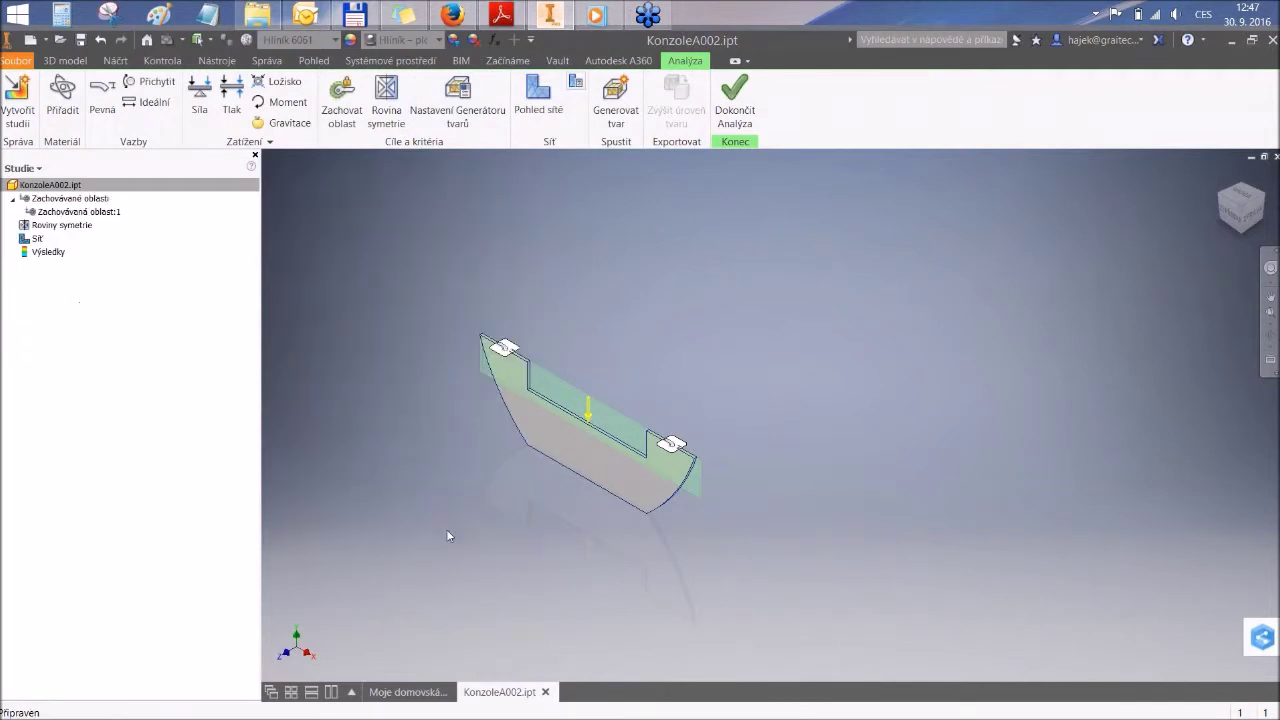
Step: Set the Shape Generator's original mass reduction to 99 % and apply it
{"action": "left_click", "coordinate": [449, 111]}
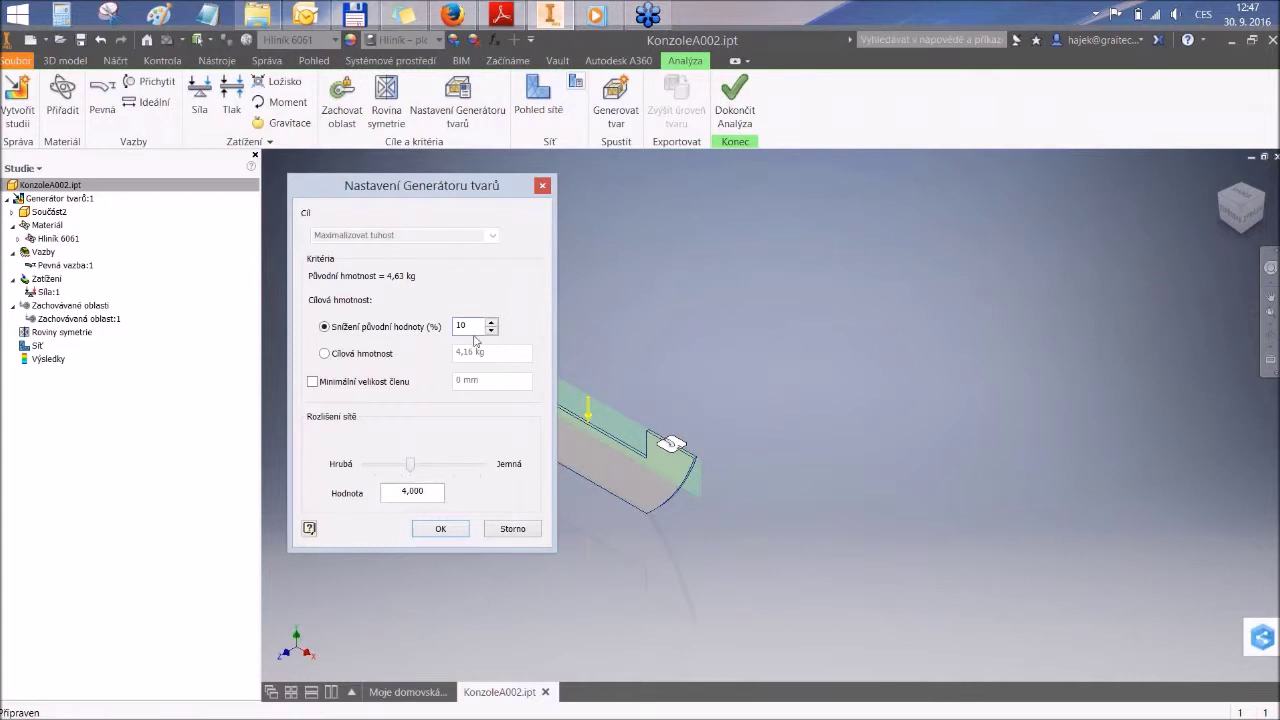
{"action": "double_click", "coordinate": [462, 325]}
{"action": "type", "text": "99"}
{"action": "left_click", "coordinate": [419, 535]}
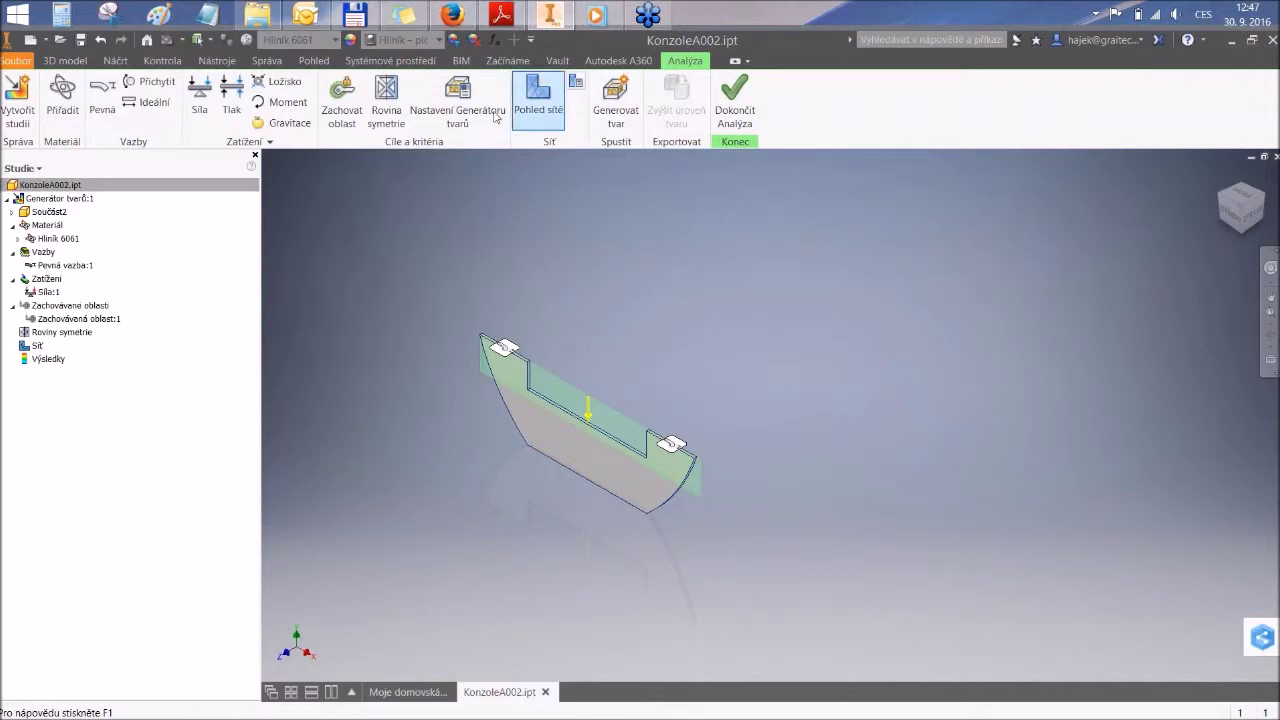
Step: Set the Shape Generator's original mass reduction to 50 % and apply it
{"action": "left_click", "coordinate": [457, 111]}
{"action": "type", "text": "30"}
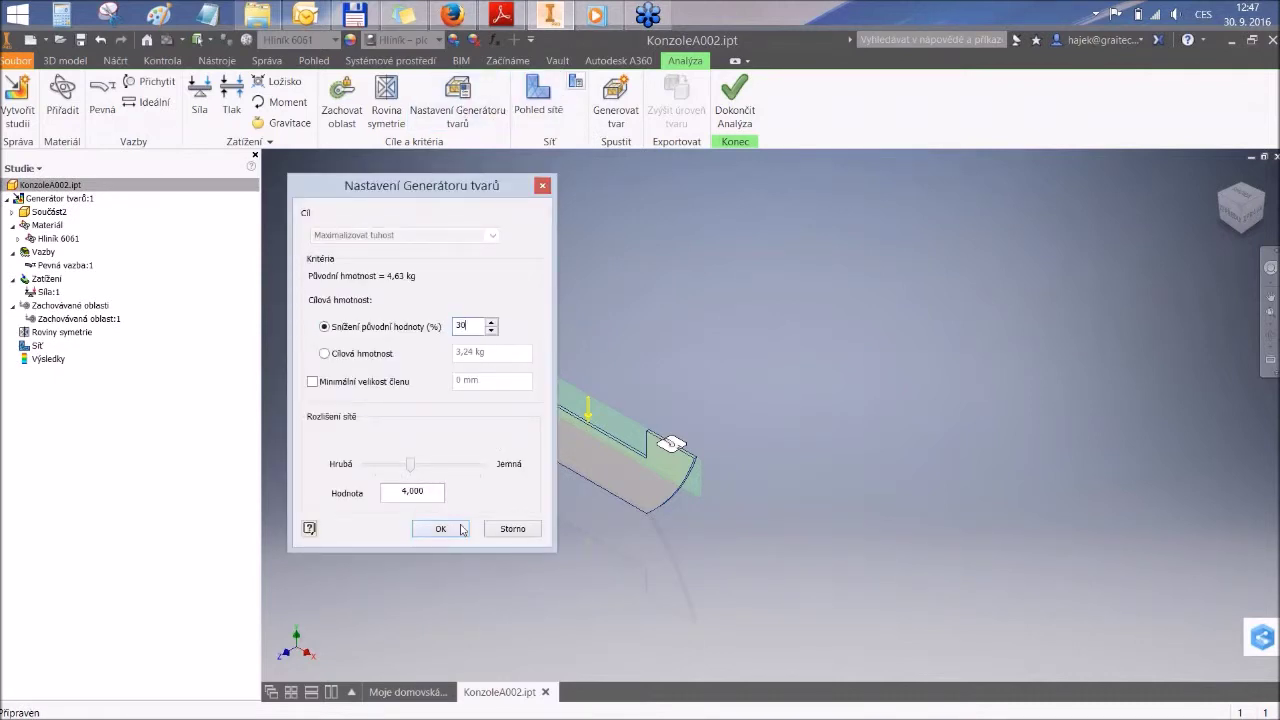
{"action": "type", "text": "50"}
{"action": "left_click_drag", "start_coordinate": [469, 325], "coordinate": [448, 325]}
{"action": "left_click", "coordinate": [426, 528]}
{"action": "scroll", "coordinate": [520, 390], "scroll_direction": "up", "scroll_amount": 4}
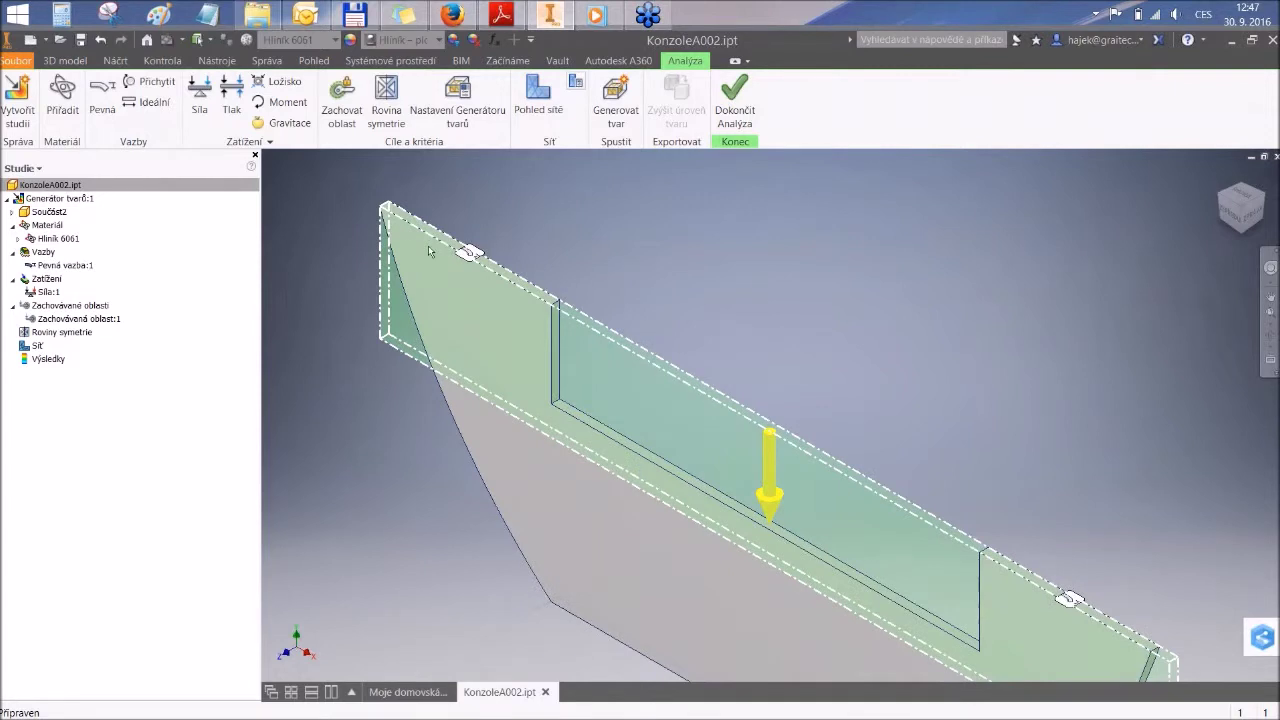
{"action": "scroll", "coordinate": [362, 245], "scroll_direction": "down", "scroll_amount": 2}
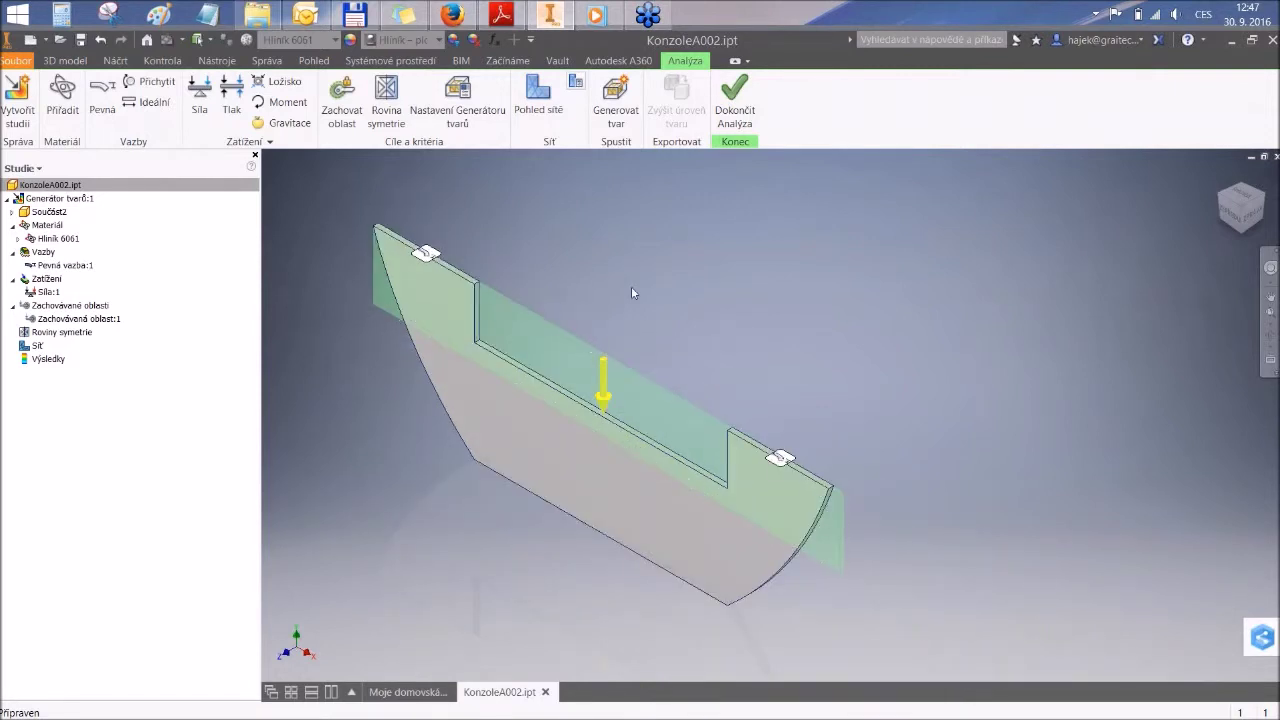
Step: Show the plate's mesh and review the average and minimum element sizes in the mesh settings without changing them
{"action": "left_click", "coordinate": [542, 98]}
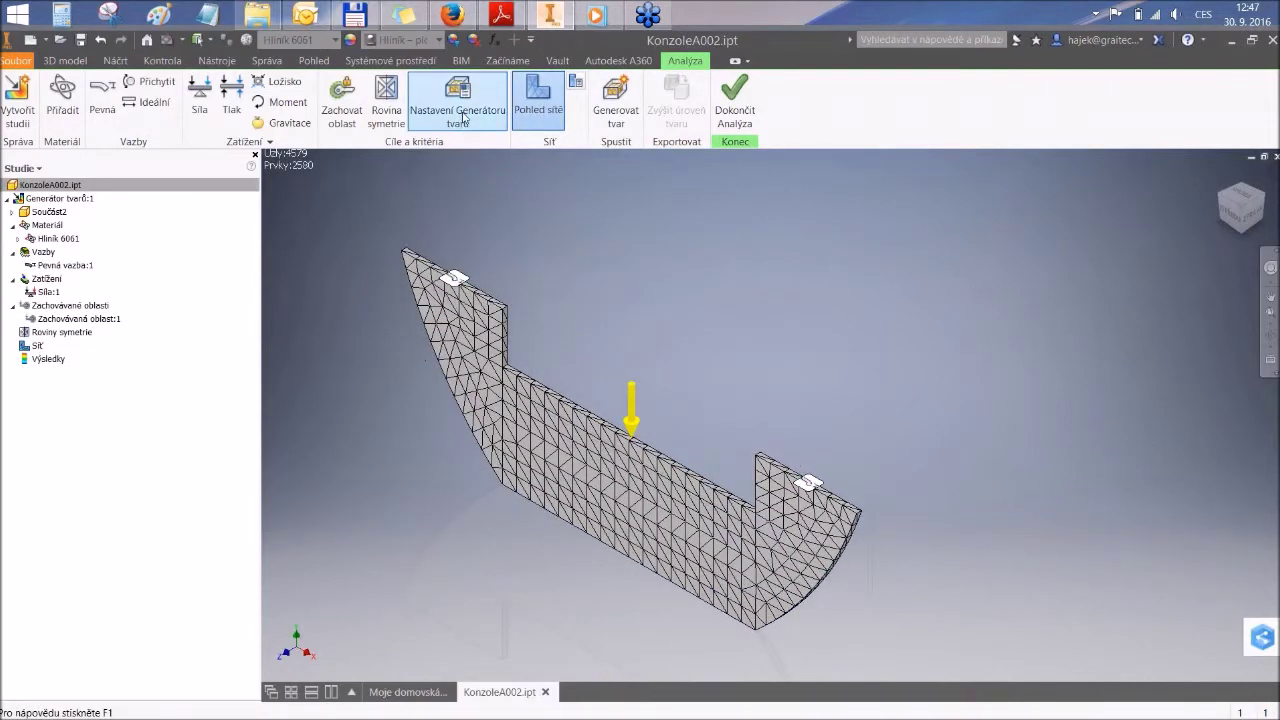
{"action": "middle_click_drag", "start_coordinate": [524, 199], "coordinate": [516, 233]}
{"action": "left_click", "coordinate": [576, 81]}
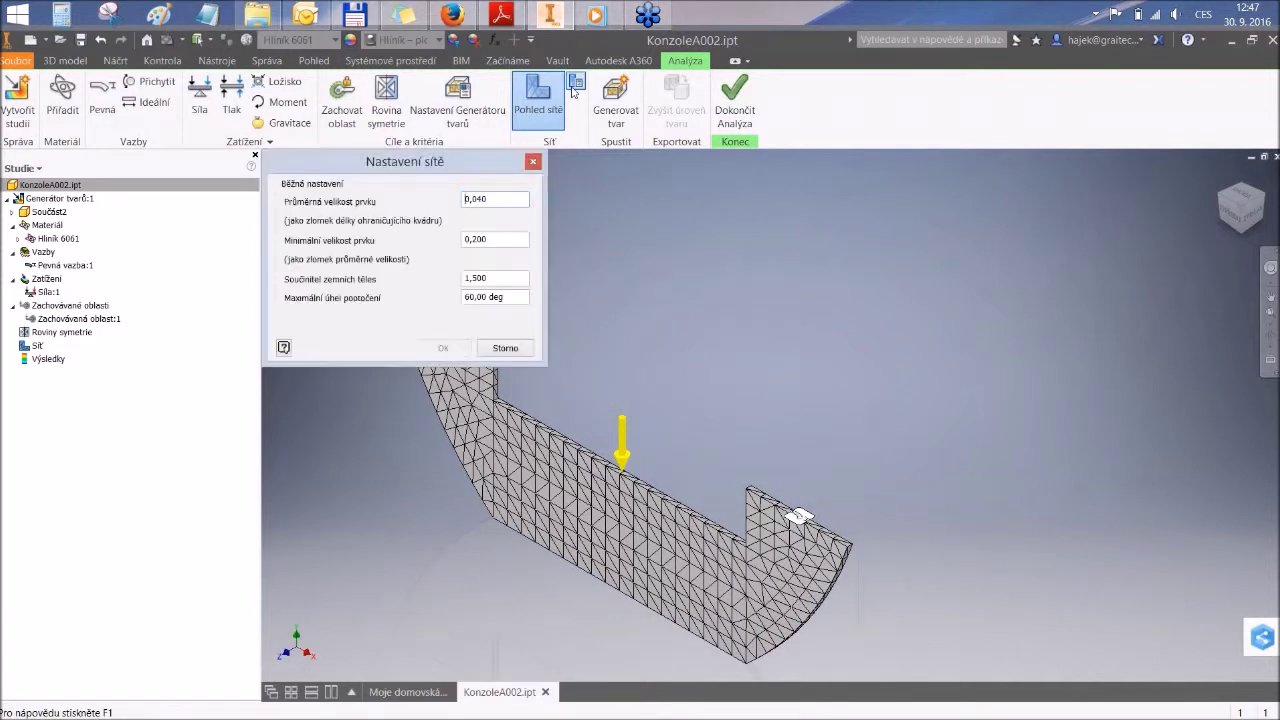
{"action": "left_click_drag", "start_coordinate": [425, 167], "coordinate": [821, 217]}
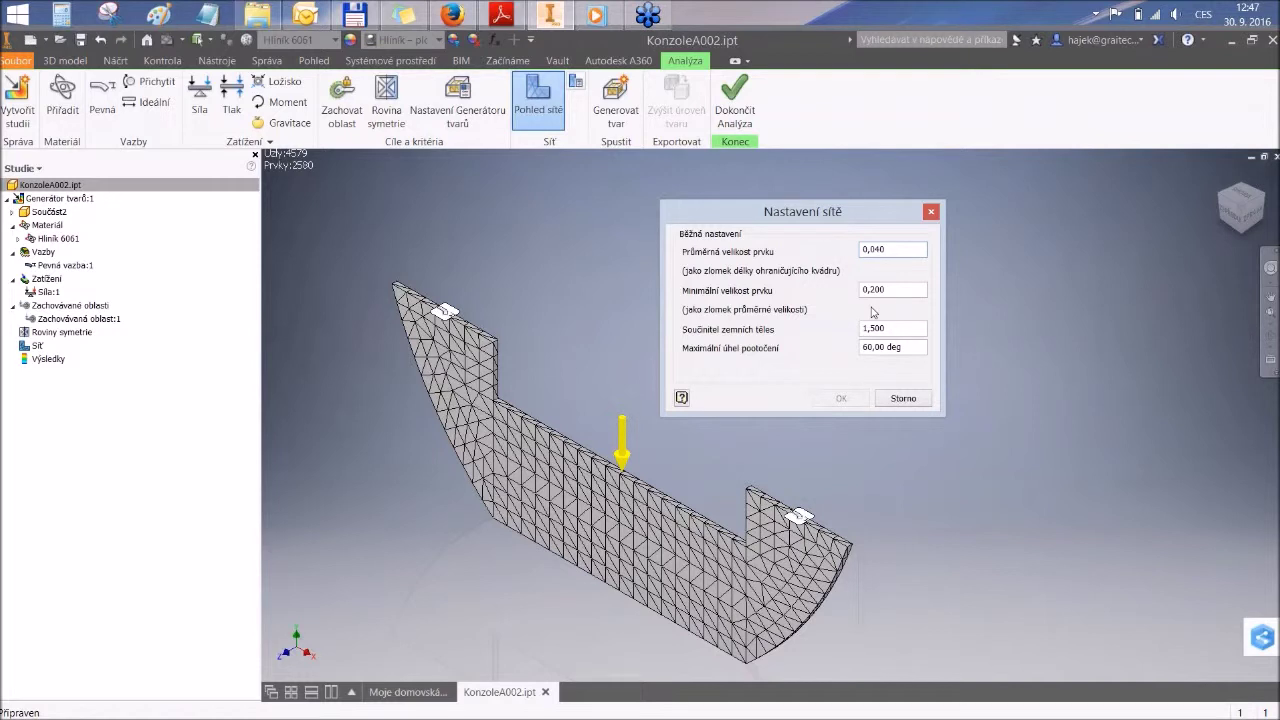
{"action": "left_click", "coordinate": [903, 399]}
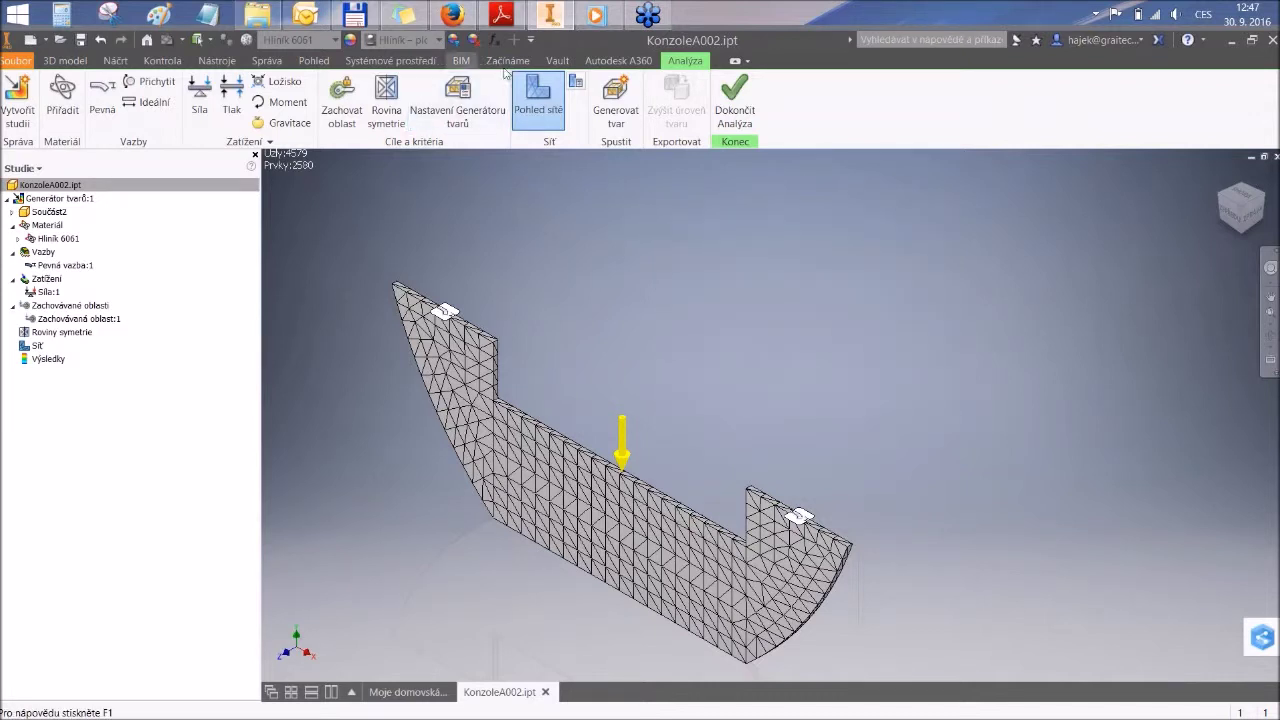
{"action": "left_click", "coordinate": [538, 108]}
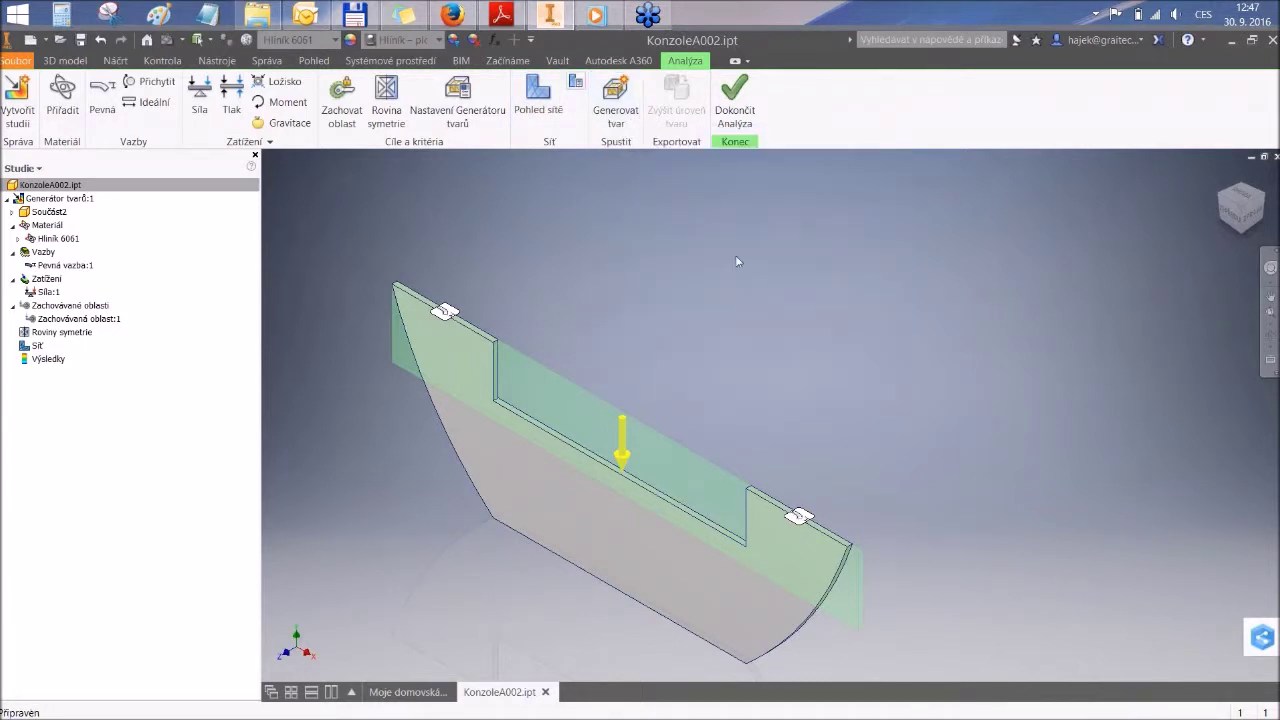
Step: Run the shape generation for the current configuration and inspect the resulting shape from the front
{"action": "left_click", "coordinate": [615, 108]}
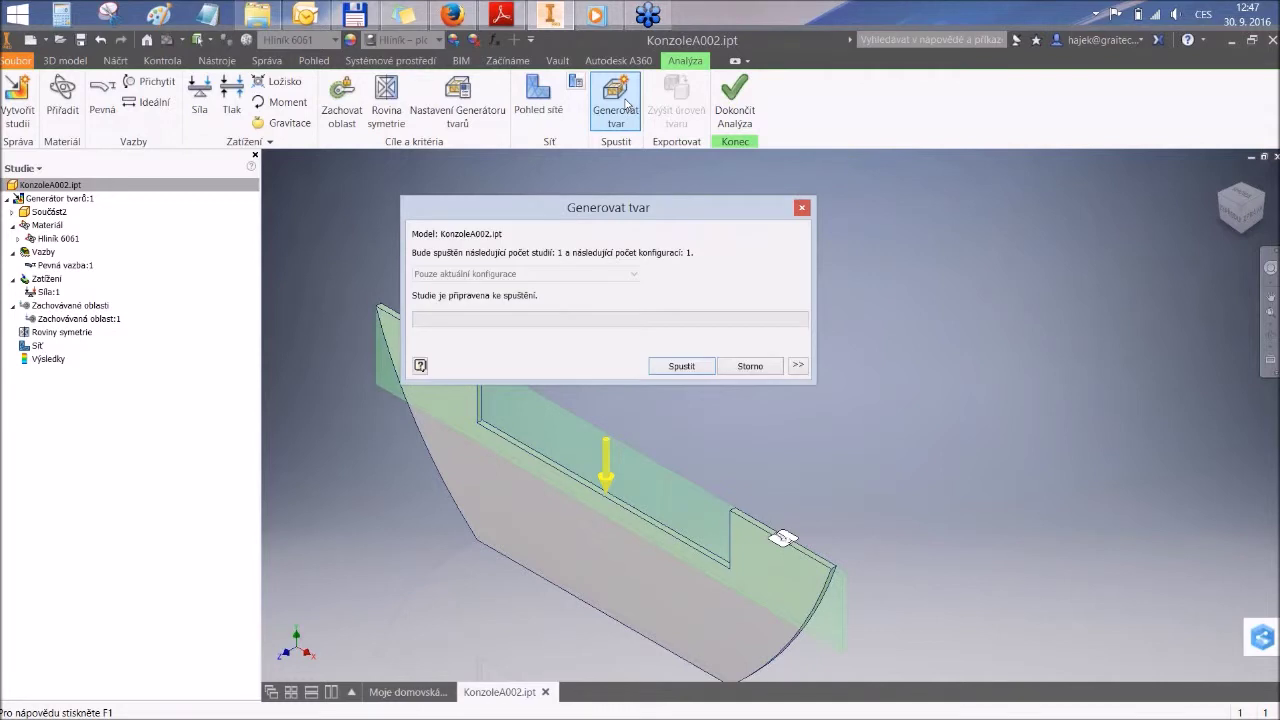
{"action": "left_click", "coordinate": [677, 368]}
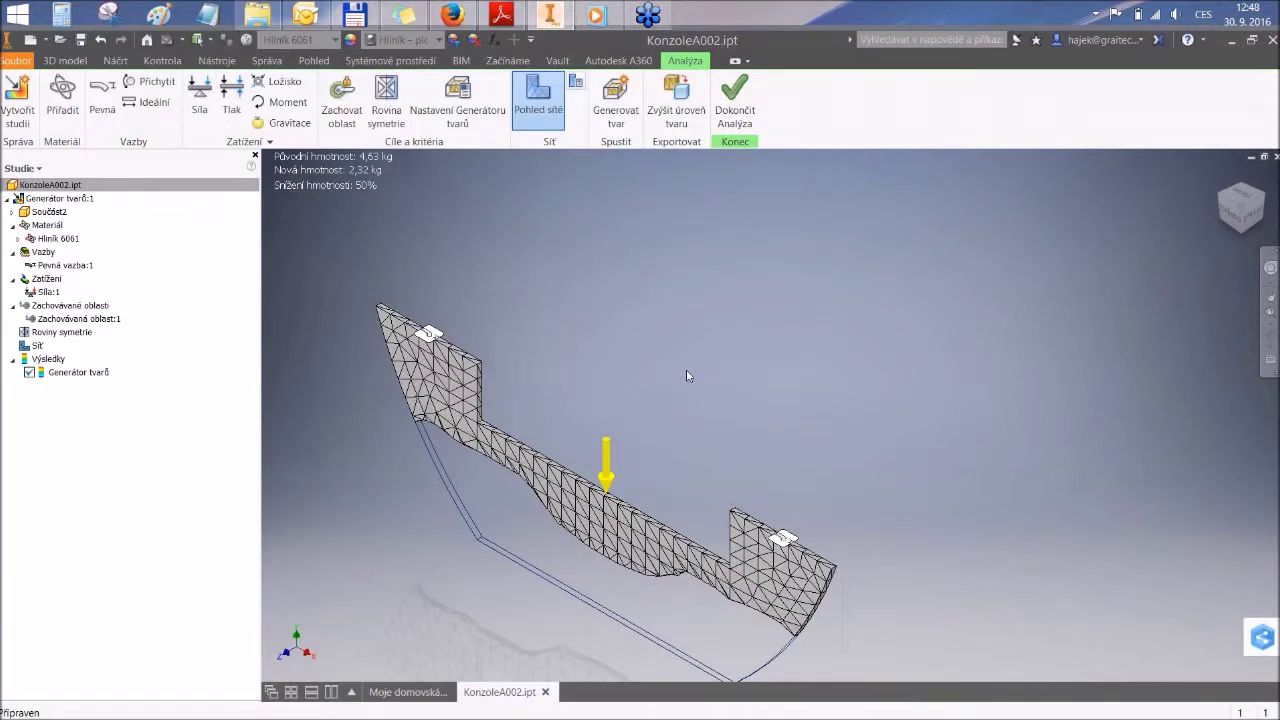
{"action": "left_click", "coordinate": [1230, 213]}
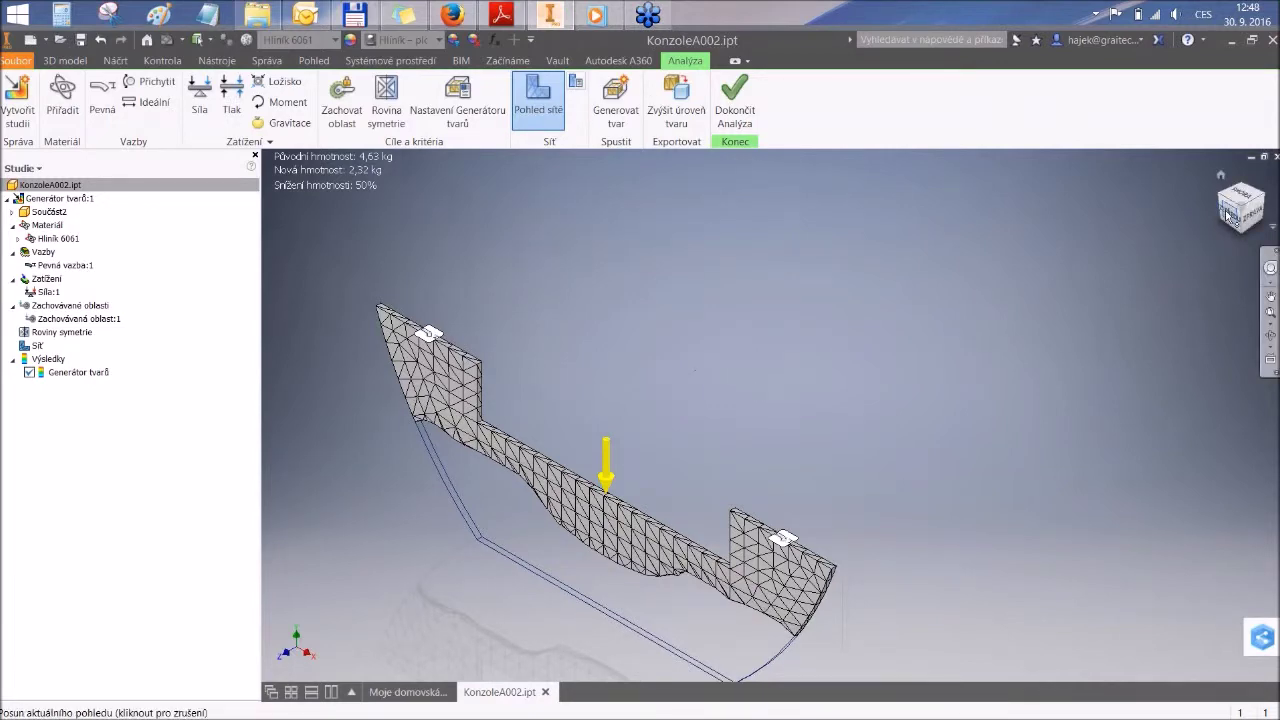
{"action": "scroll", "coordinate": [822, 446], "scroll_direction": "down", "scroll_amount": 4}
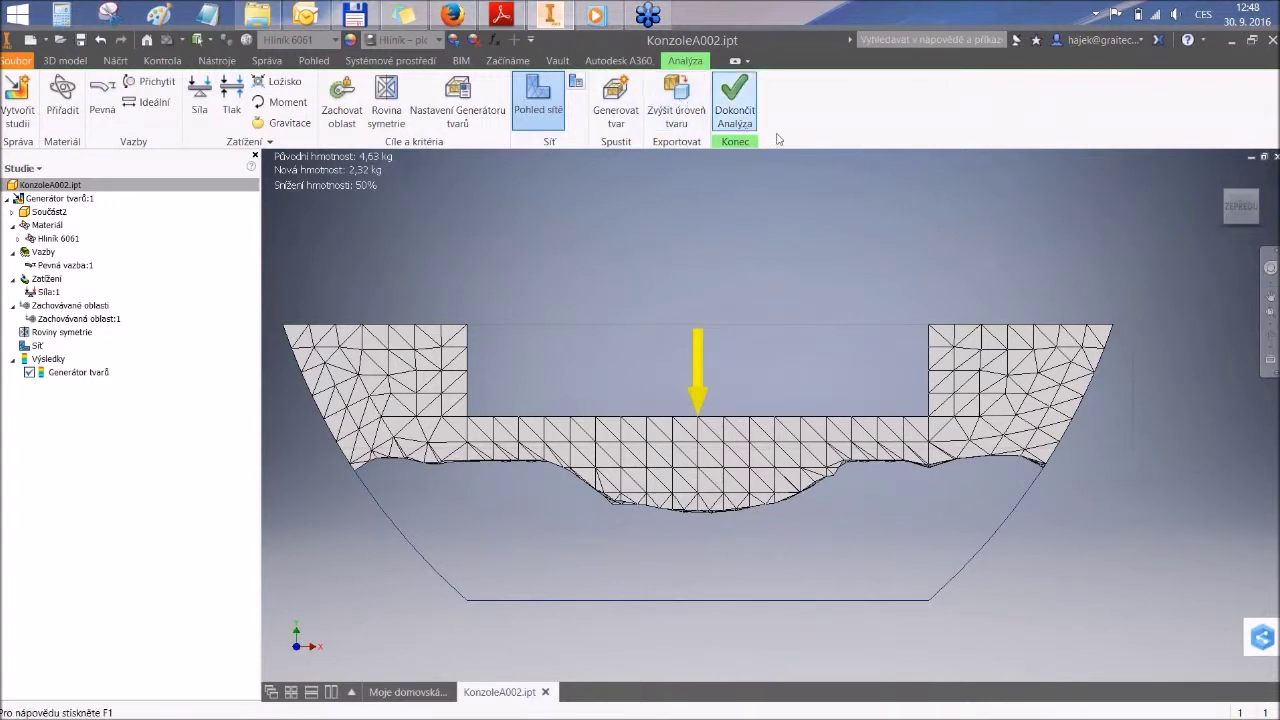
{"action": "middle_click_drag", "start_coordinate": [830, 307], "coordinate": [728, 311]}
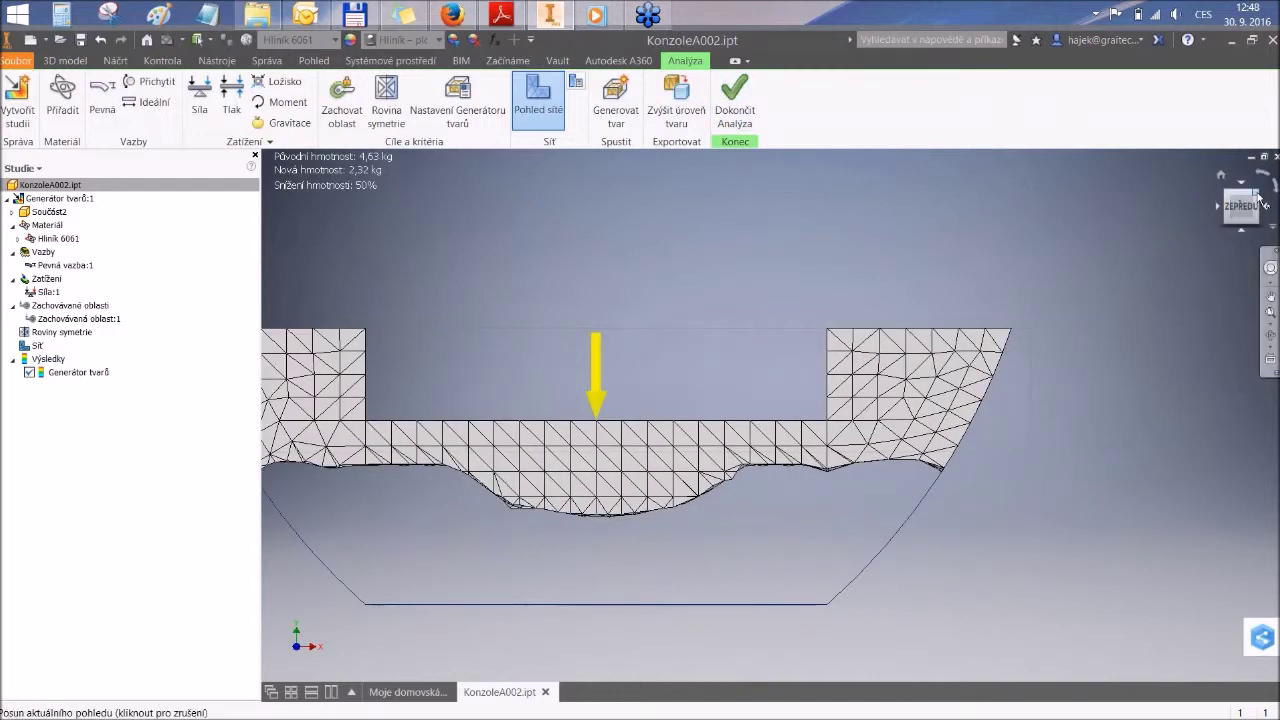
{"action": "left_click", "coordinate": [1221, 174]}
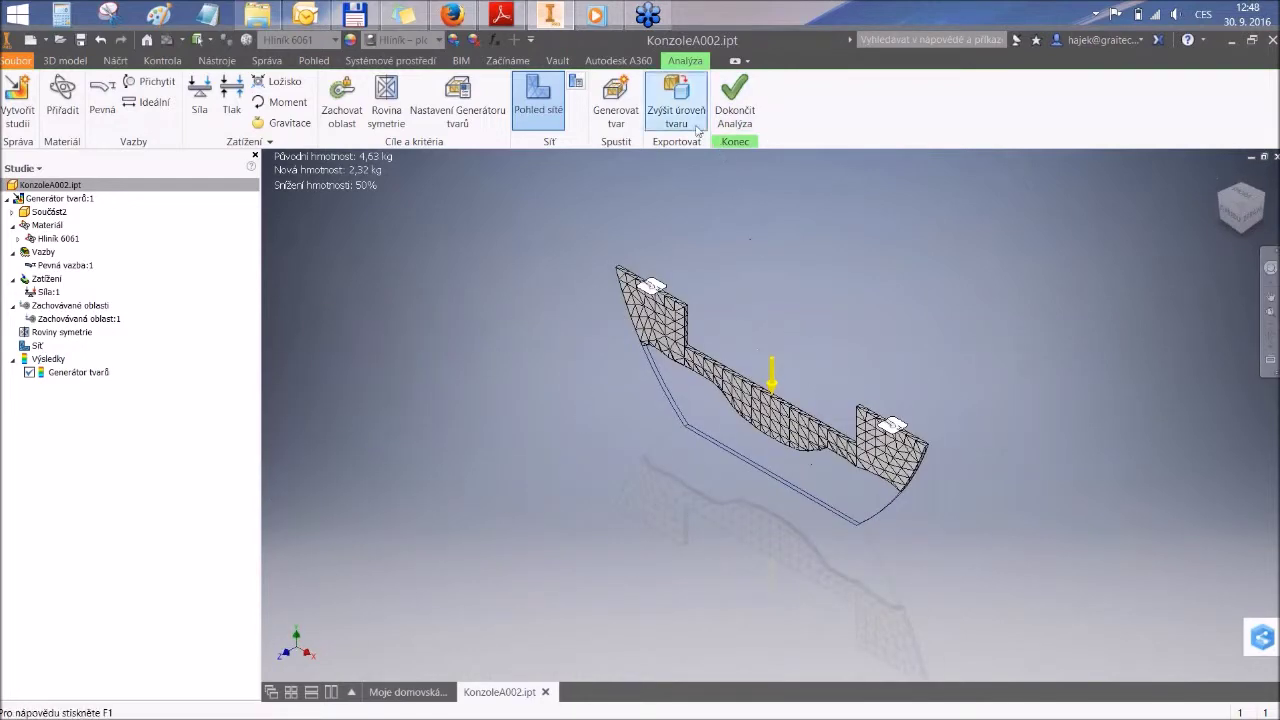
Step: Promote the generated shape to the current part file and acknowledge the promotion
{"action": "left_click", "coordinate": [676, 97]}
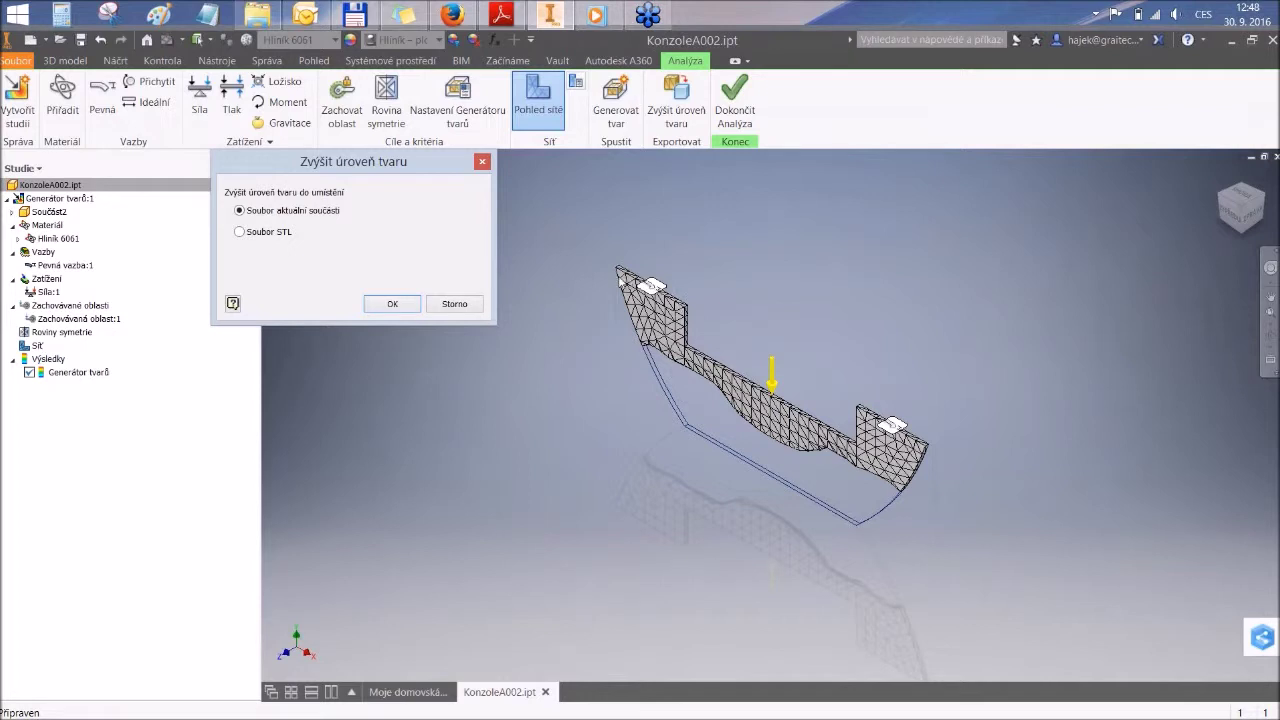
{"action": "left_click", "coordinate": [239, 236]}
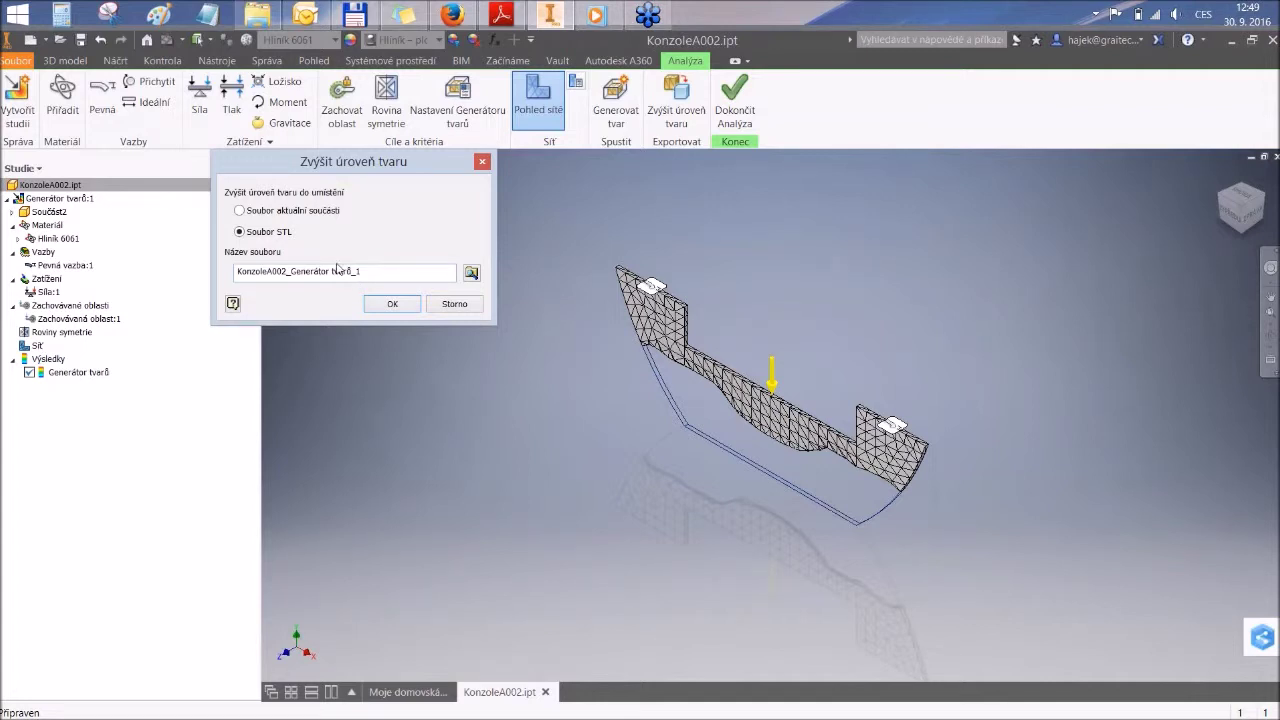
{"action": "left_click", "coordinate": [239, 210]}
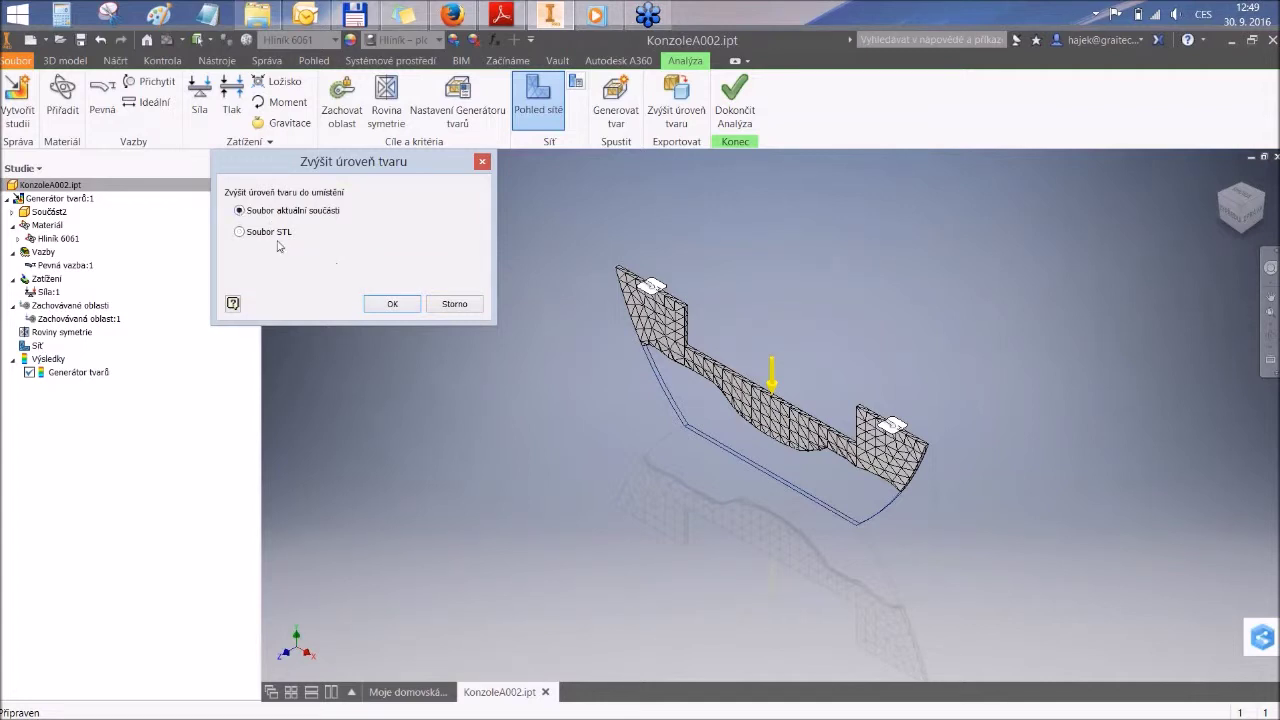
{"action": "left_click", "coordinate": [398, 310]}
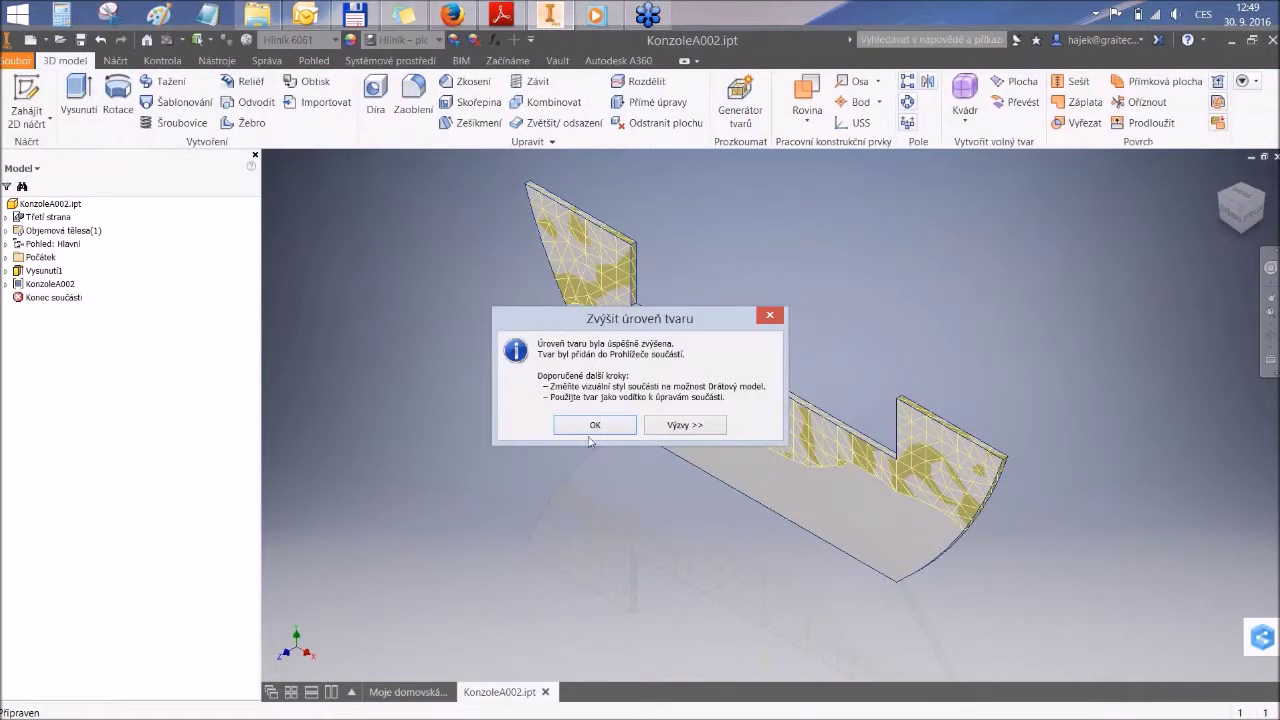
{"action": "left_click", "coordinate": [591, 423]}
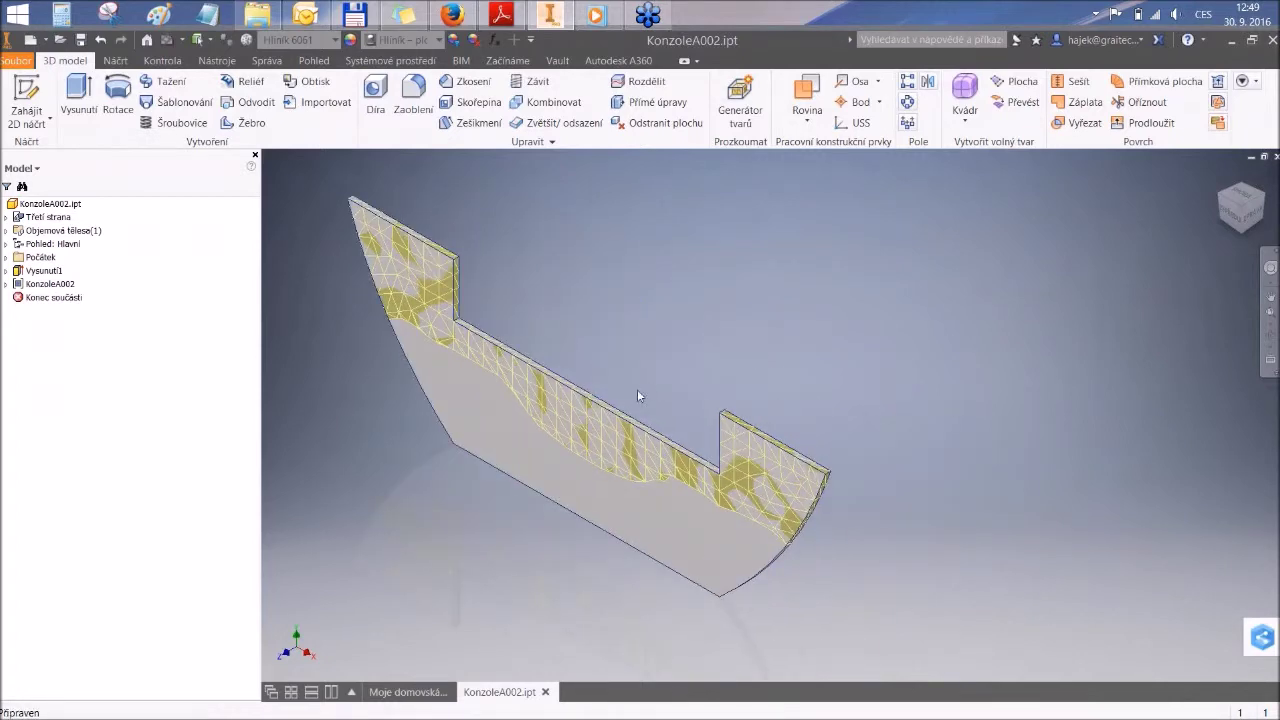
{"action": "middle_click_drag", "start_coordinate": [643, 378], "coordinate": [693, 380]}
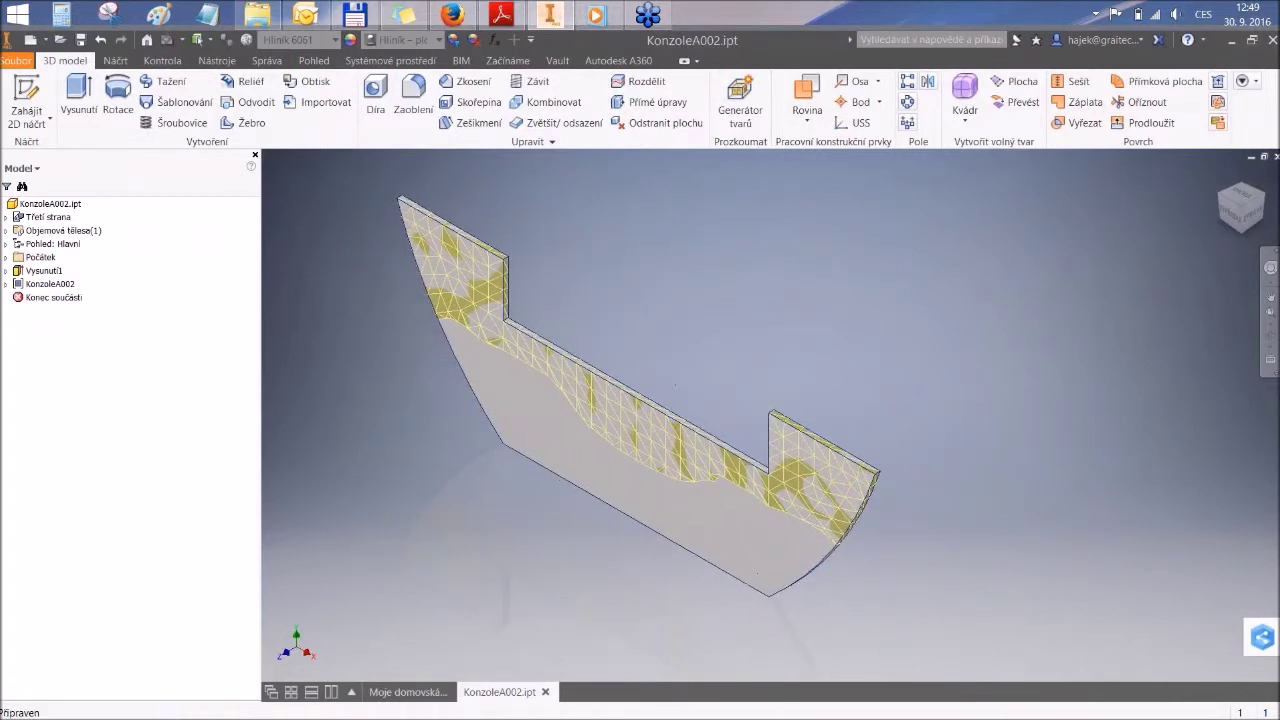
Step: Start a 2D sketch on the plate's large front face carrying the generated mesh
{"action": "left_click", "coordinate": [27, 110]}
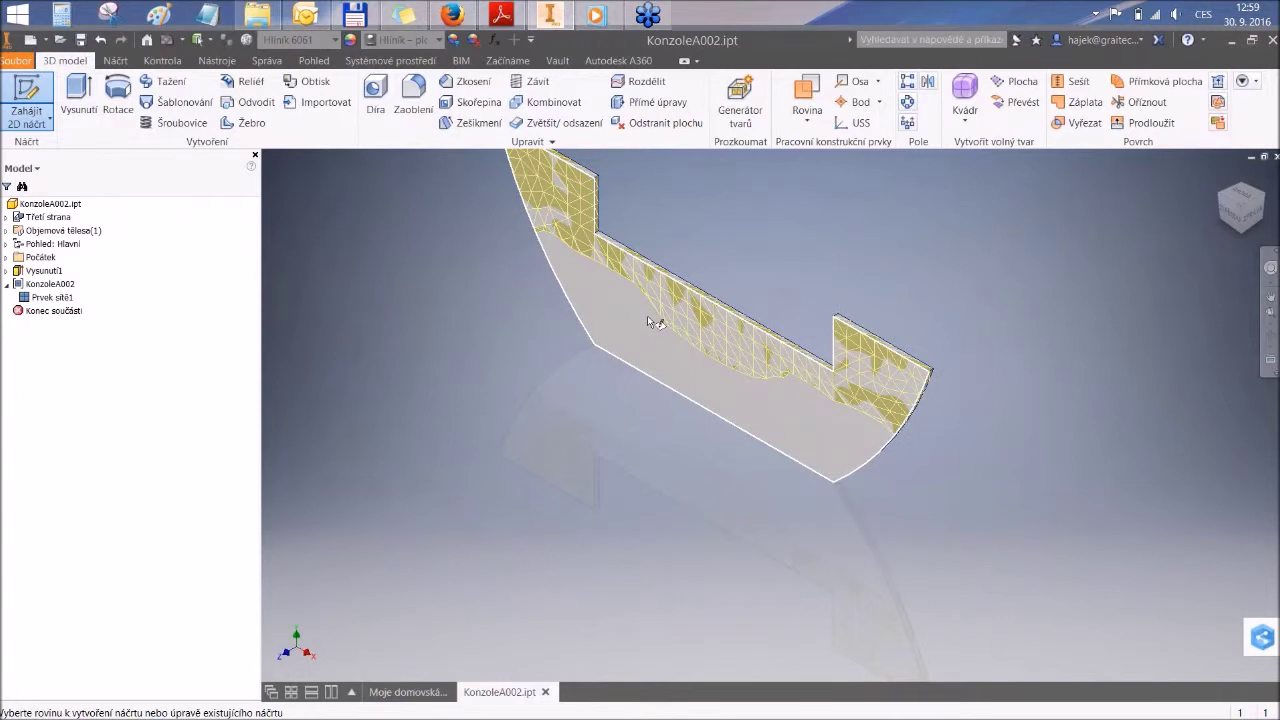
{"action": "middle_click_drag", "start_coordinate": [647, 315], "coordinate": [729, 424]}
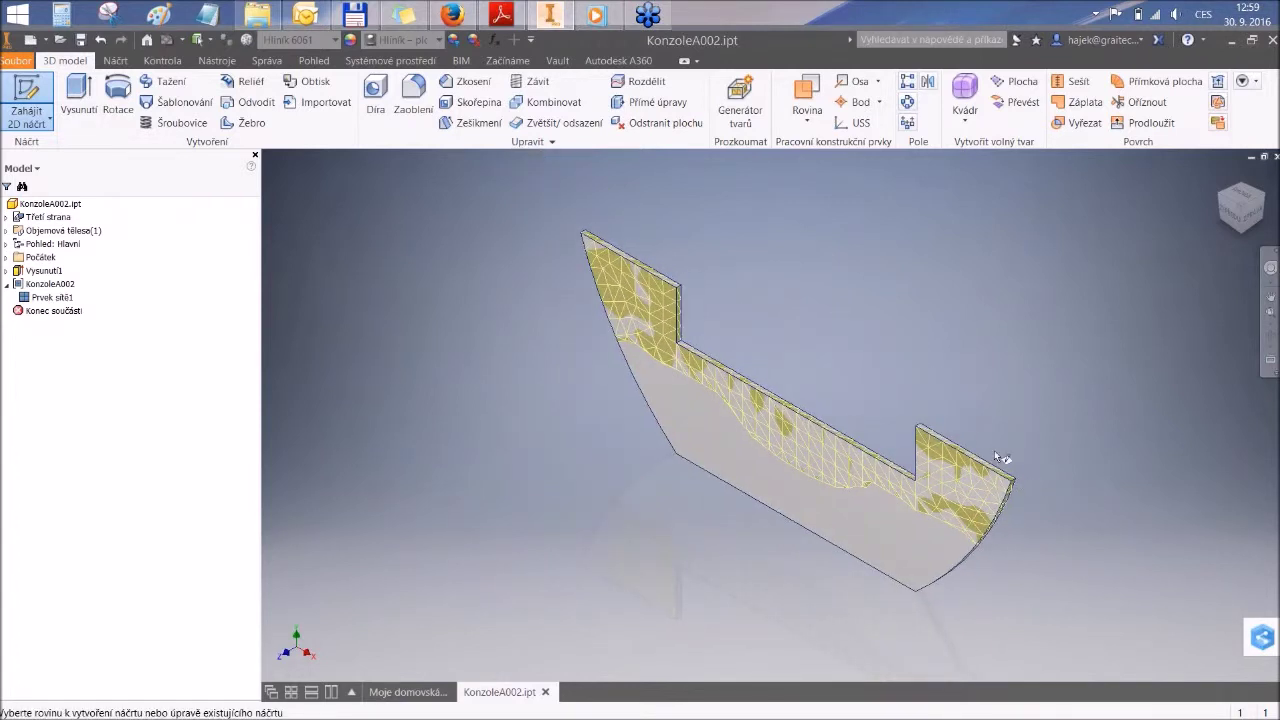
{"action": "middle_click_drag", "start_coordinate": [800, 400], "coordinate": [780, 388]}
{"action": "key", "text": "e"}
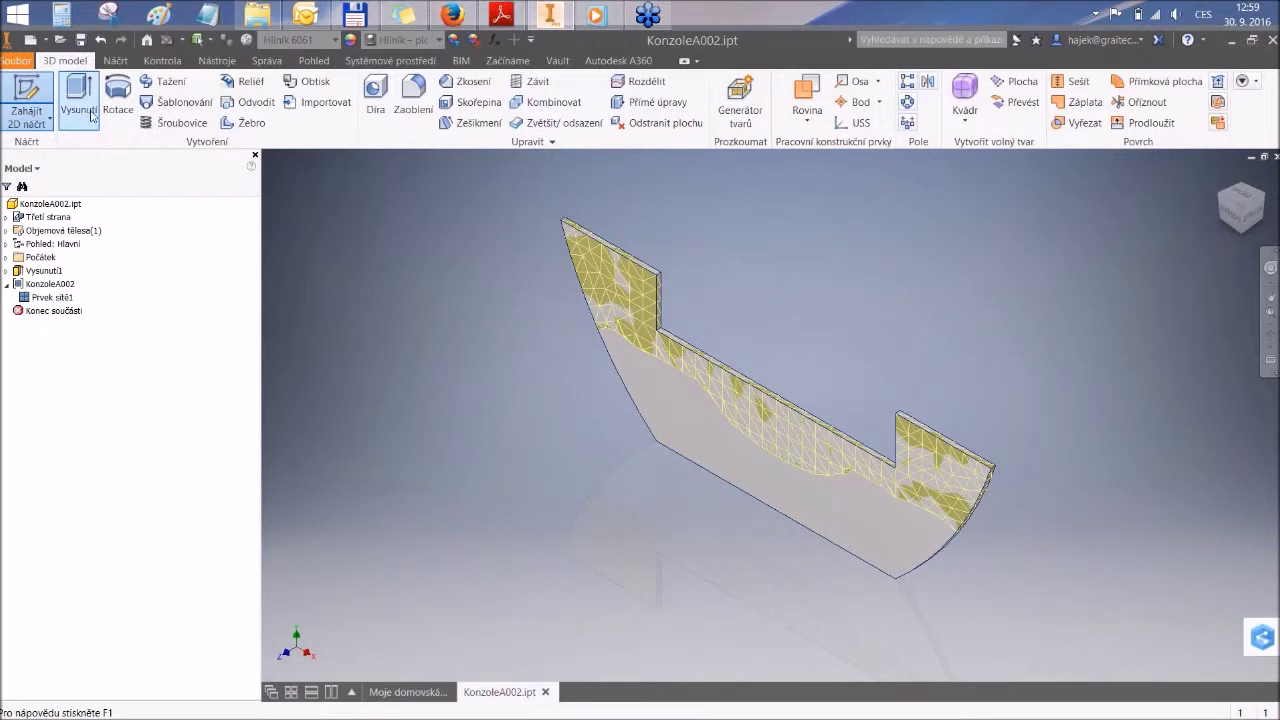
{"action": "left_click", "coordinate": [14, 96]}
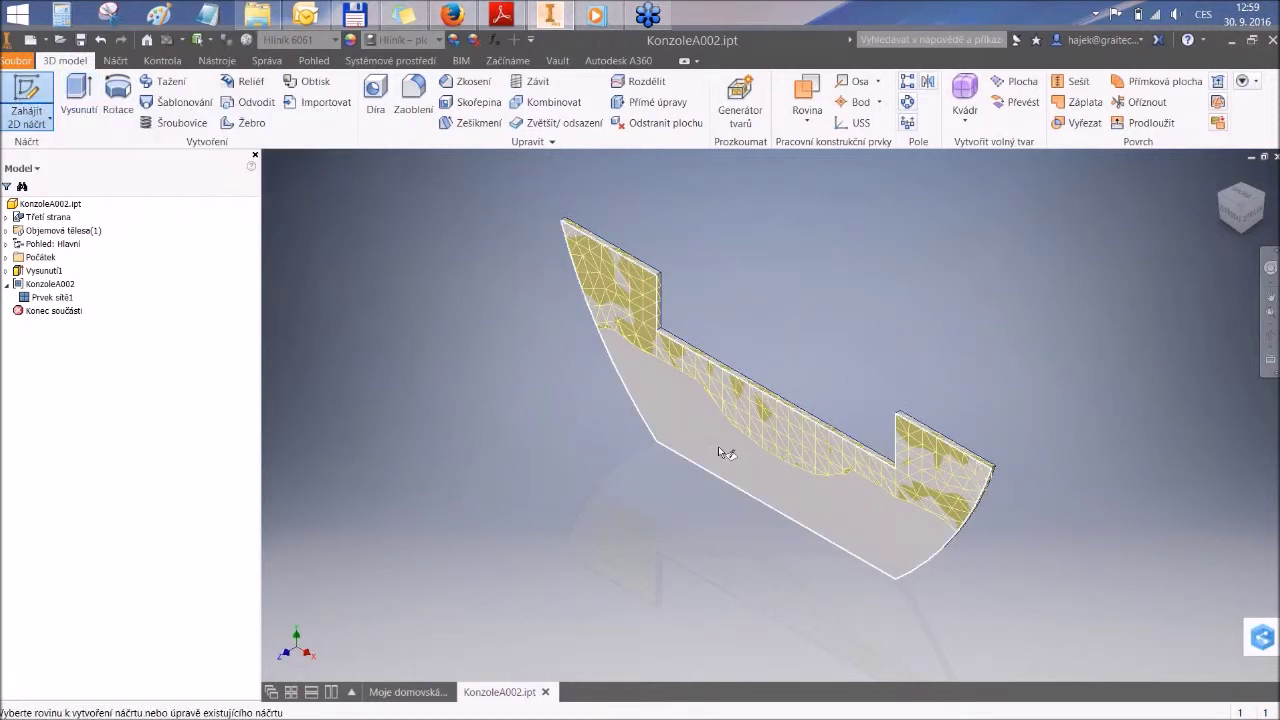
{"action": "left_click", "coordinate": [721, 449]}
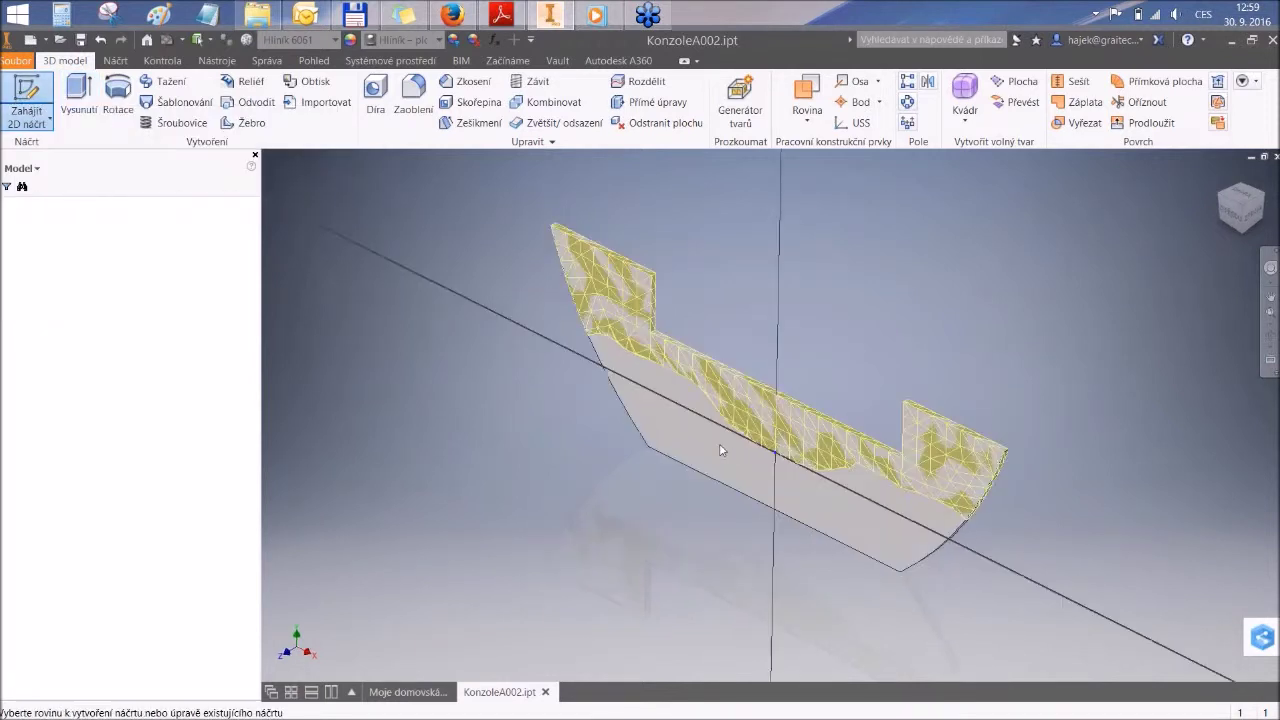
{"action": "middle_click_drag", "start_coordinate": [797, 434], "coordinate": [709, 441]}
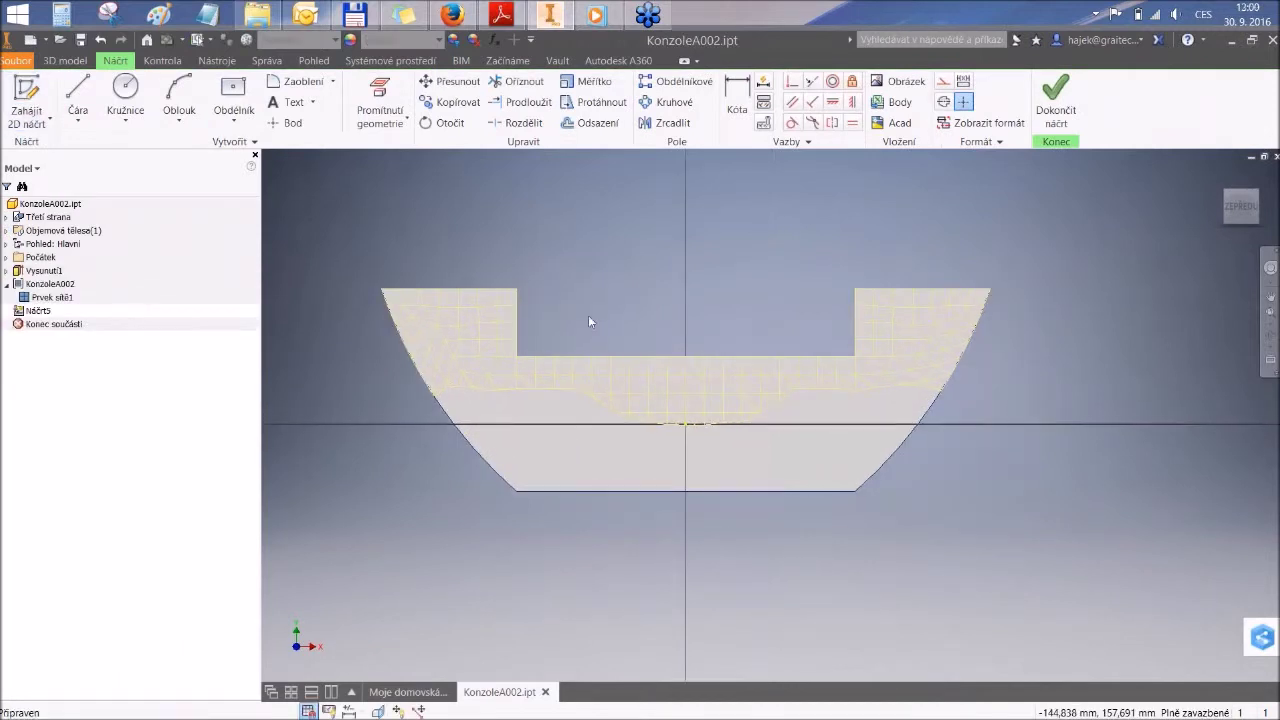
{"action": "scroll", "coordinate": [469, 383], "scroll_direction": "up", "scroll_amount": 5}
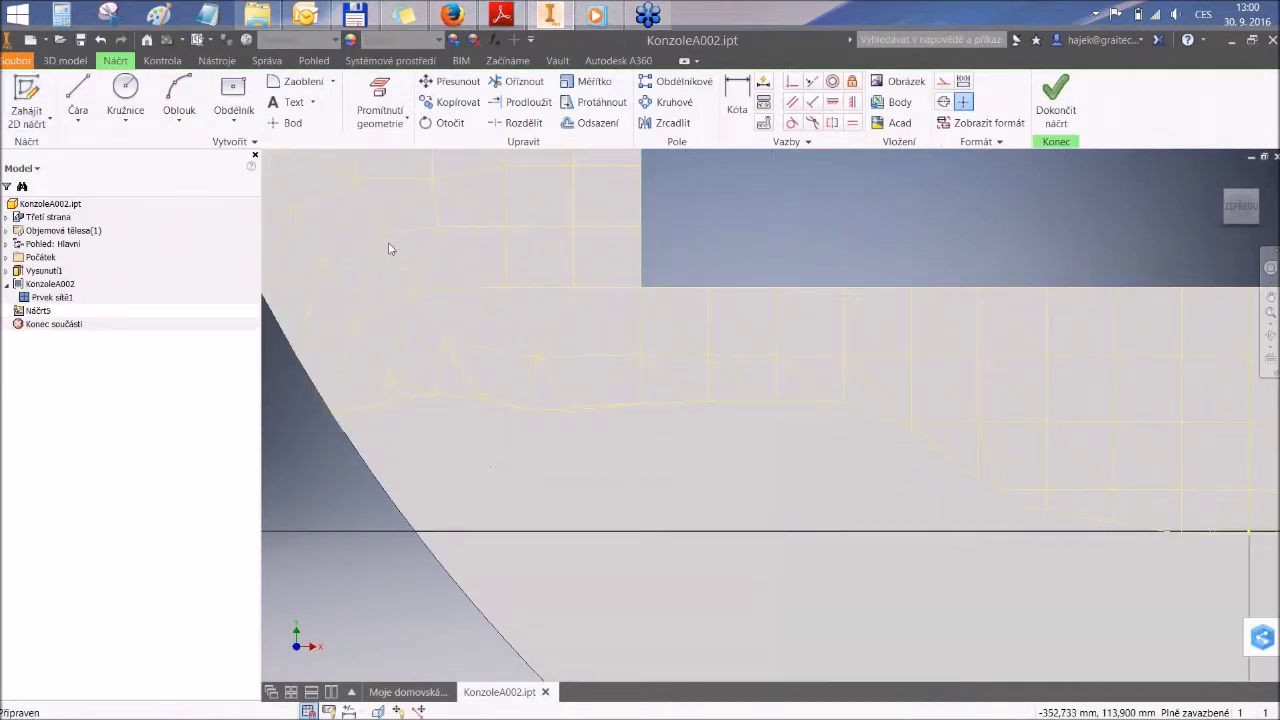
{"action": "left_click", "coordinate": [86, 90]}
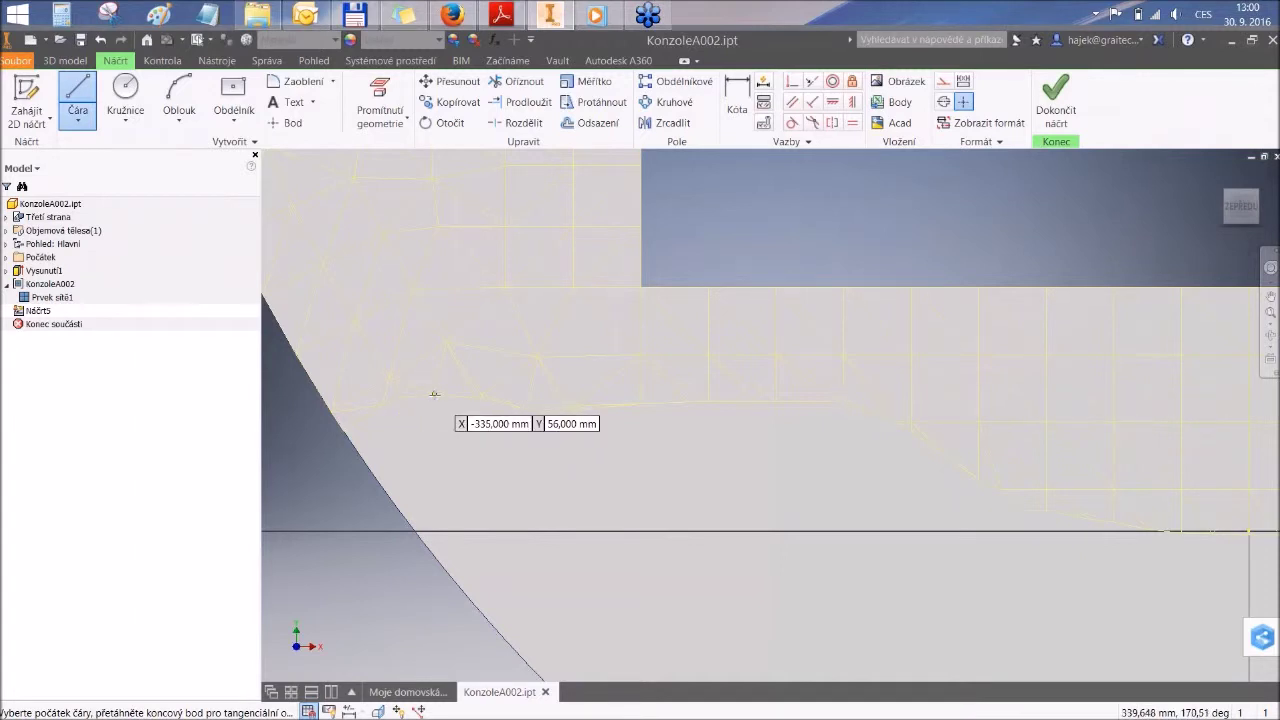
{"action": "key", "text": "Escape"}
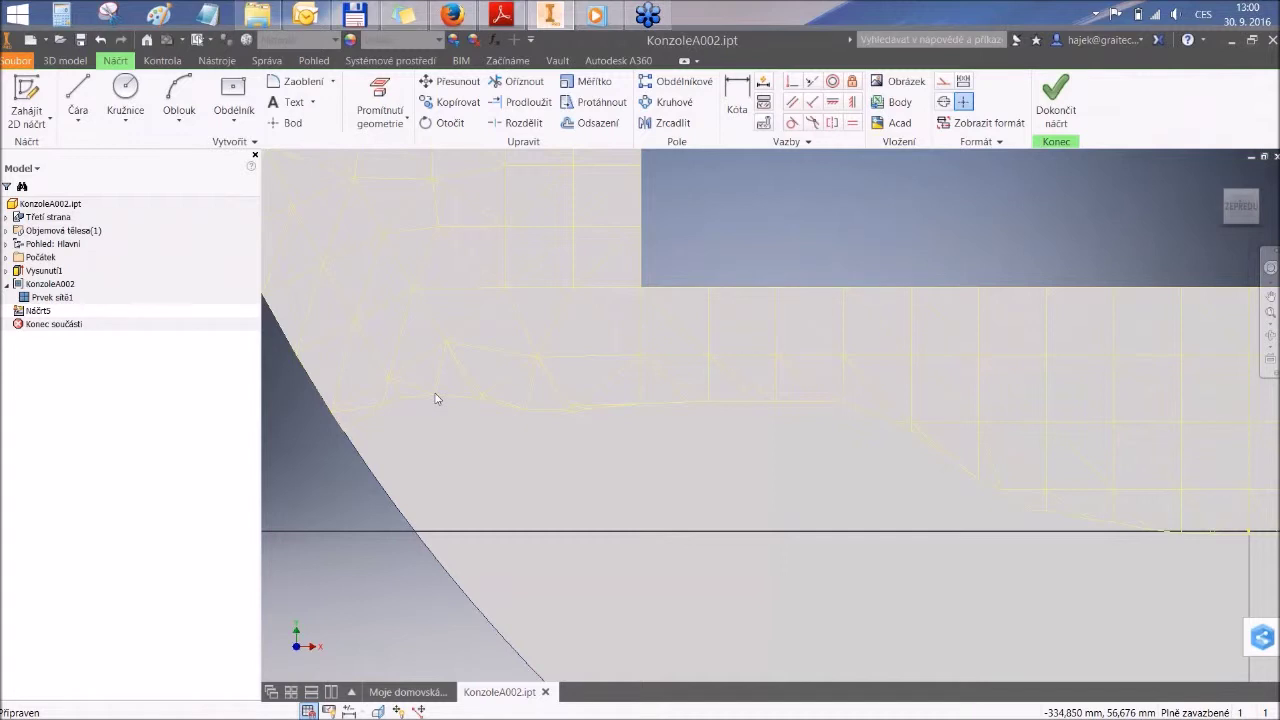
{"action": "scroll", "coordinate": [435, 398], "scroll_direction": "down", "scroll_amount": 5}
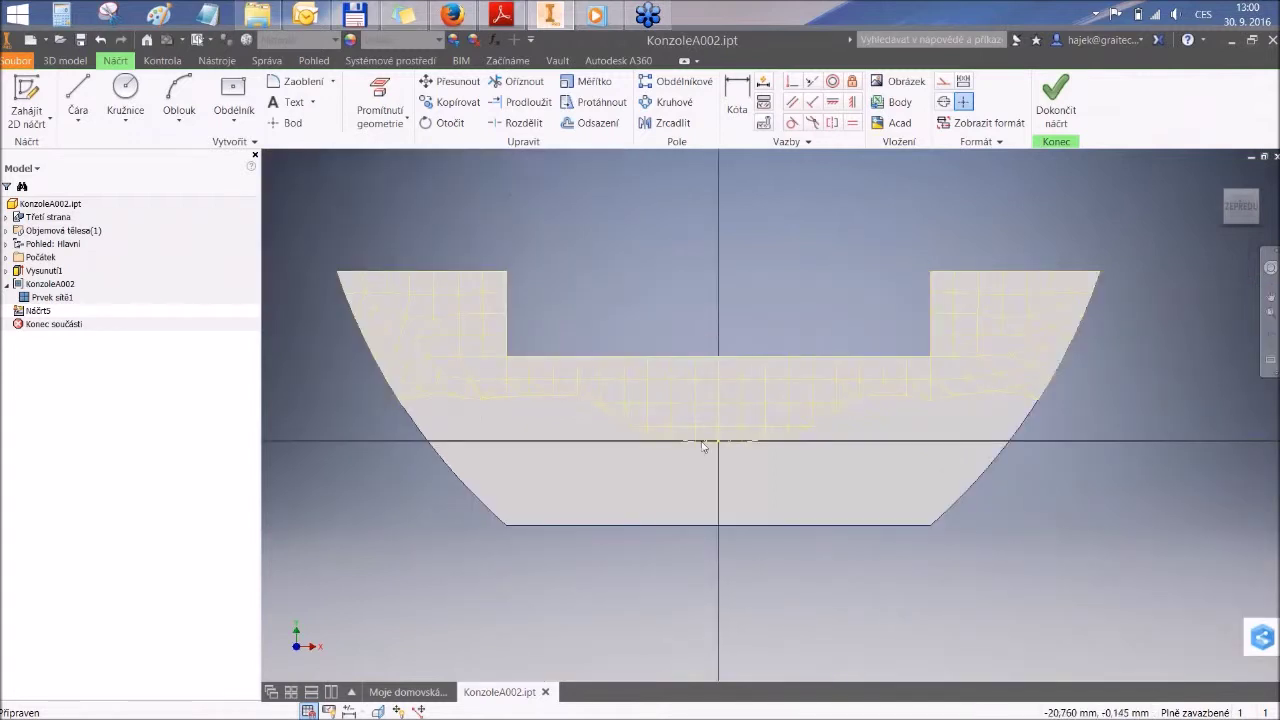
{"action": "middle_click_drag", "start_coordinate": [709, 443], "coordinate": [591, 427]}
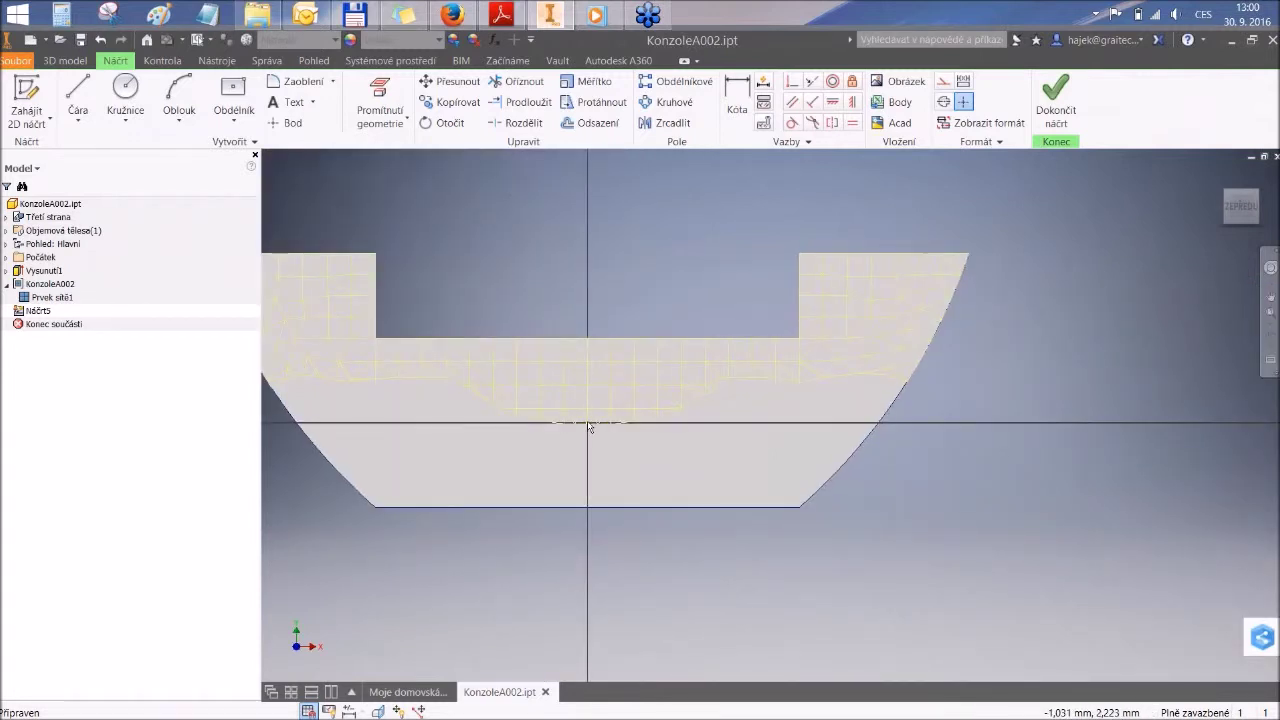
{"action": "middle_click_drag", "start_coordinate": [590, 427], "coordinate": [702, 435]}
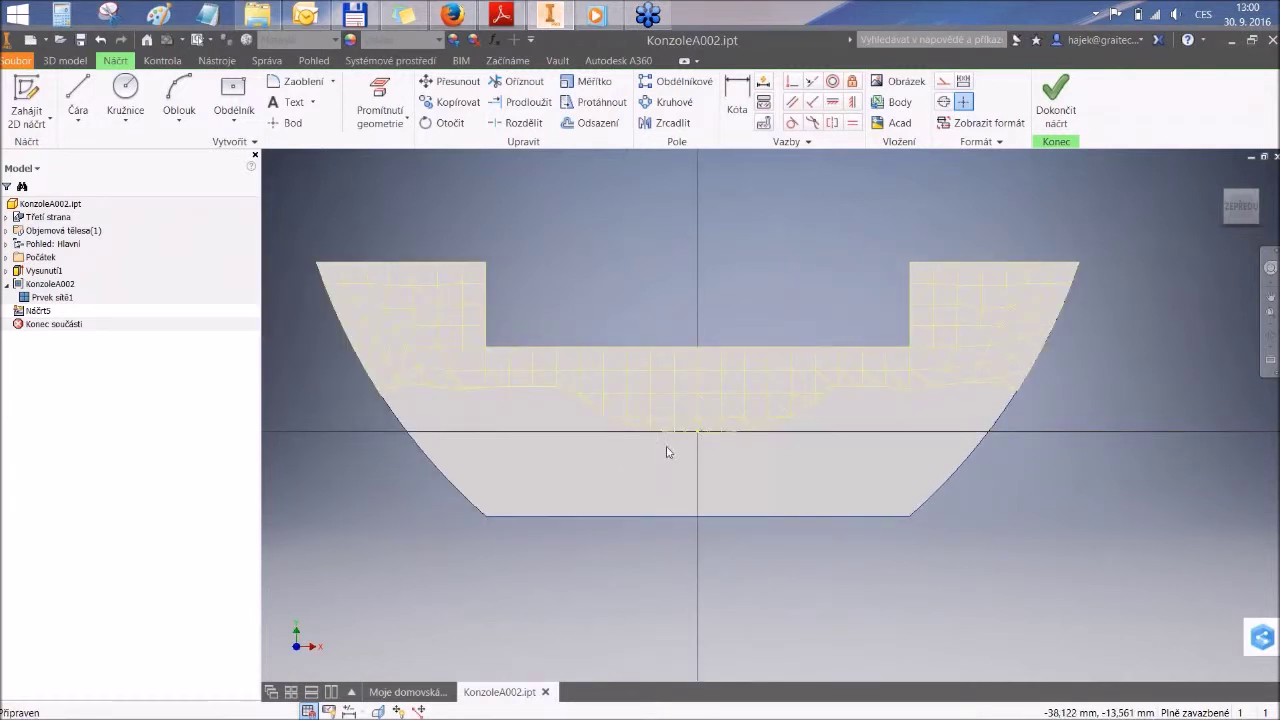
Step: Project the plate's two curved side edges and its straight lower edge into the sketch
{"action": "left_click", "coordinate": [379, 92]}
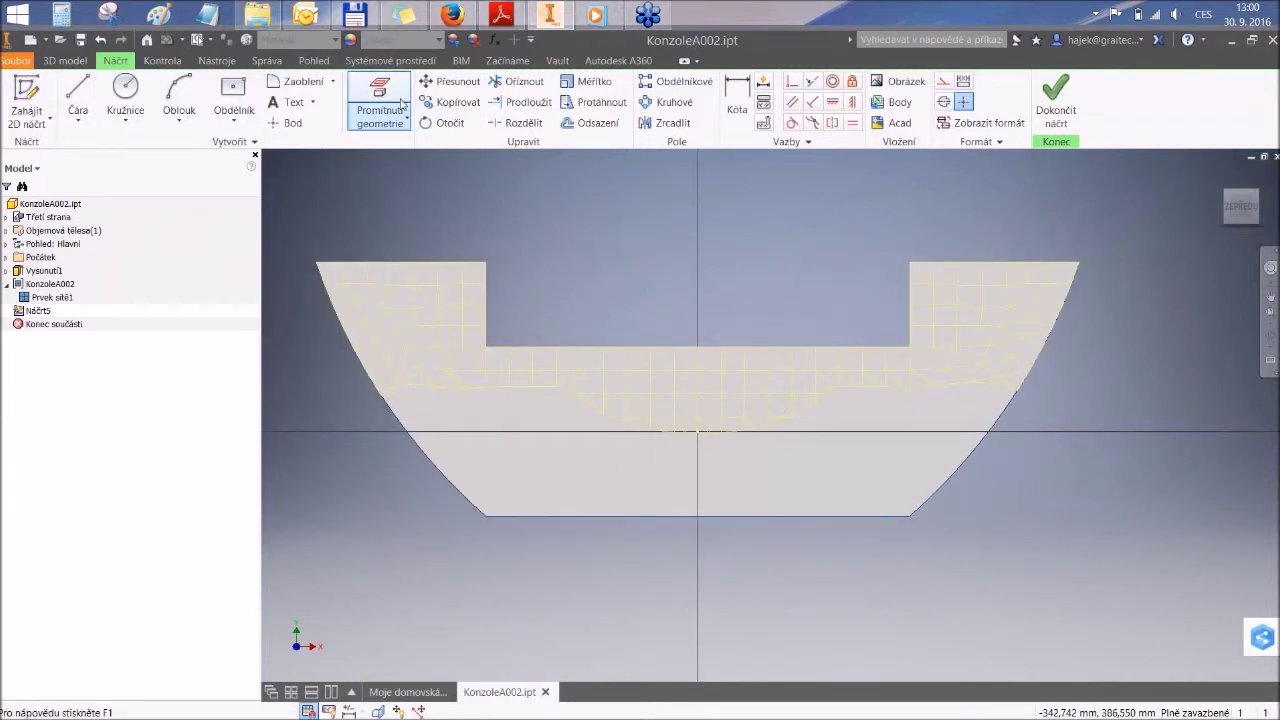
{"action": "left_click", "coordinate": [400, 425]}
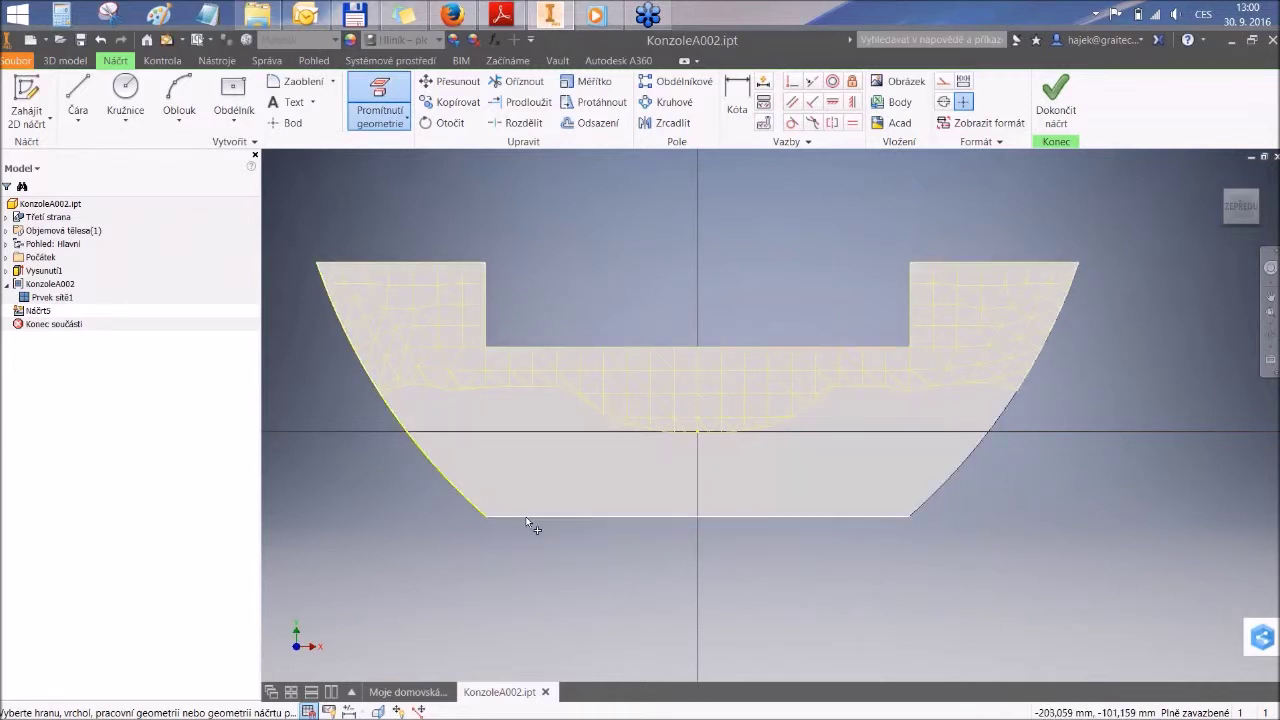
{"action": "left_click", "coordinate": [631, 518]}
{"action": "left_click", "coordinate": [938, 494]}
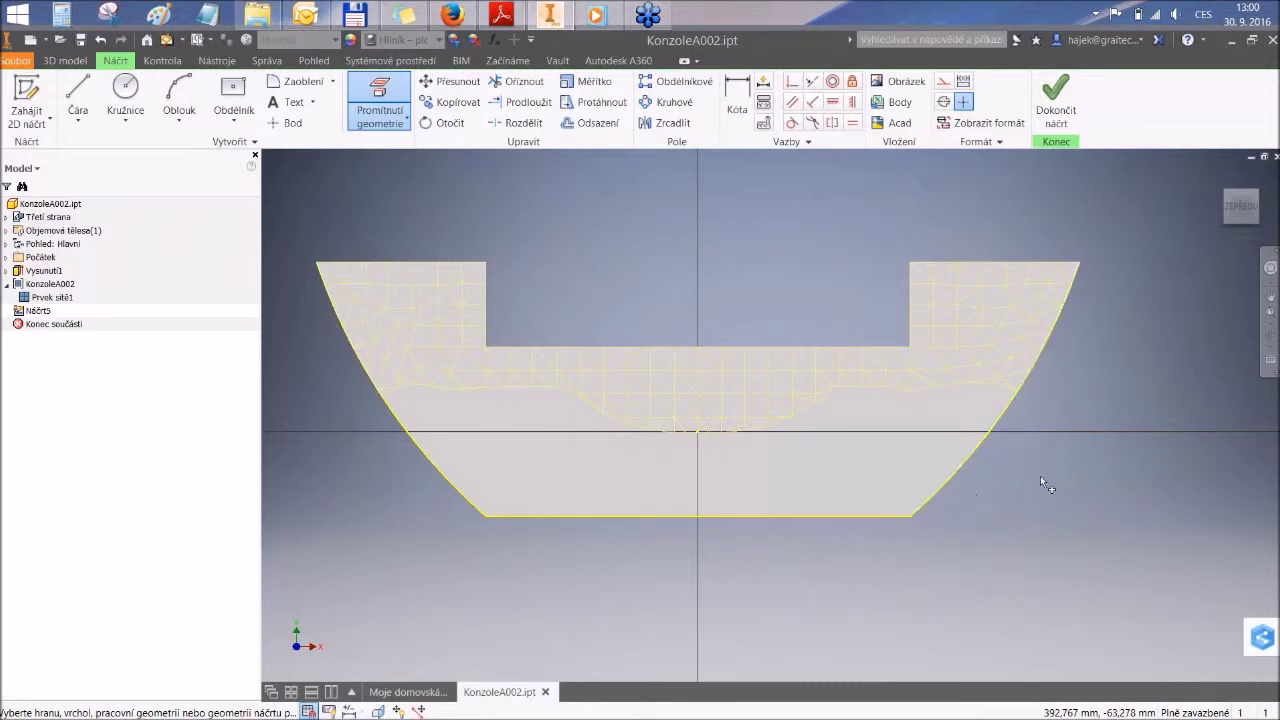
Step: Draw two connected lines from the plate's left curved edge through the origin to the right curved edge, and finish the sketch
{"action": "left_click", "coordinate": [77, 105]}
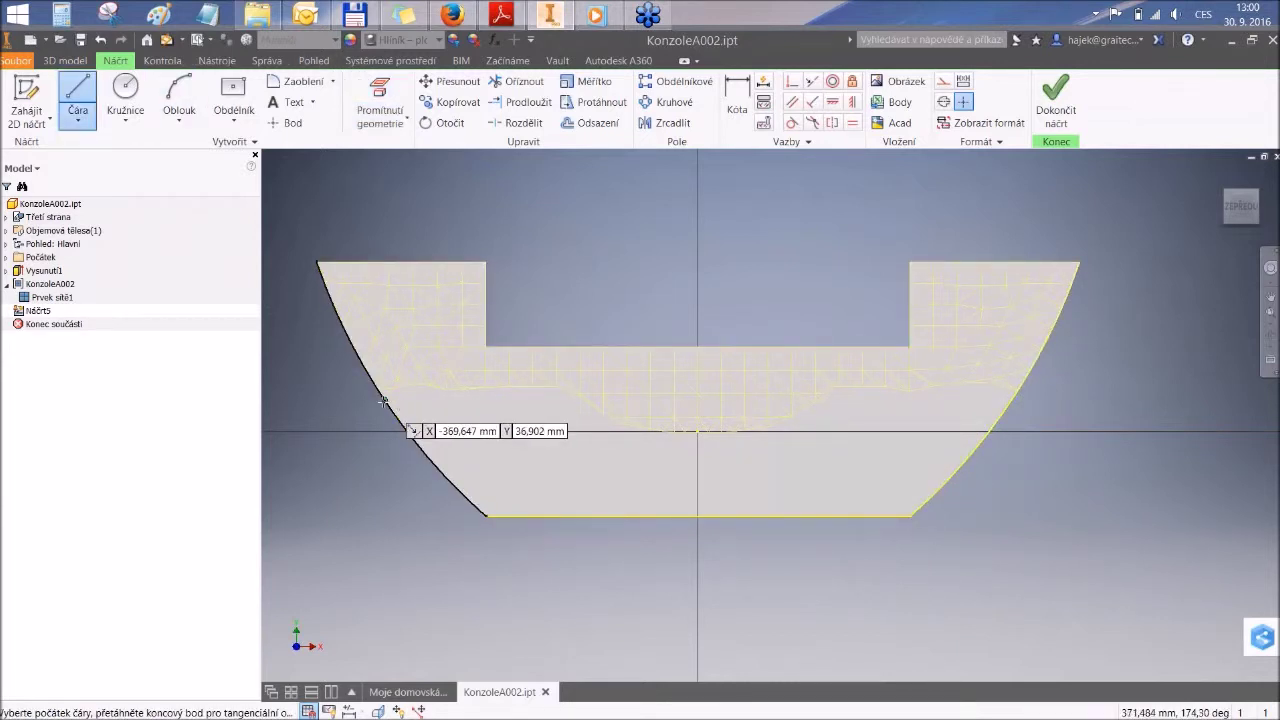
{"action": "left_click", "coordinate": [384, 401]}
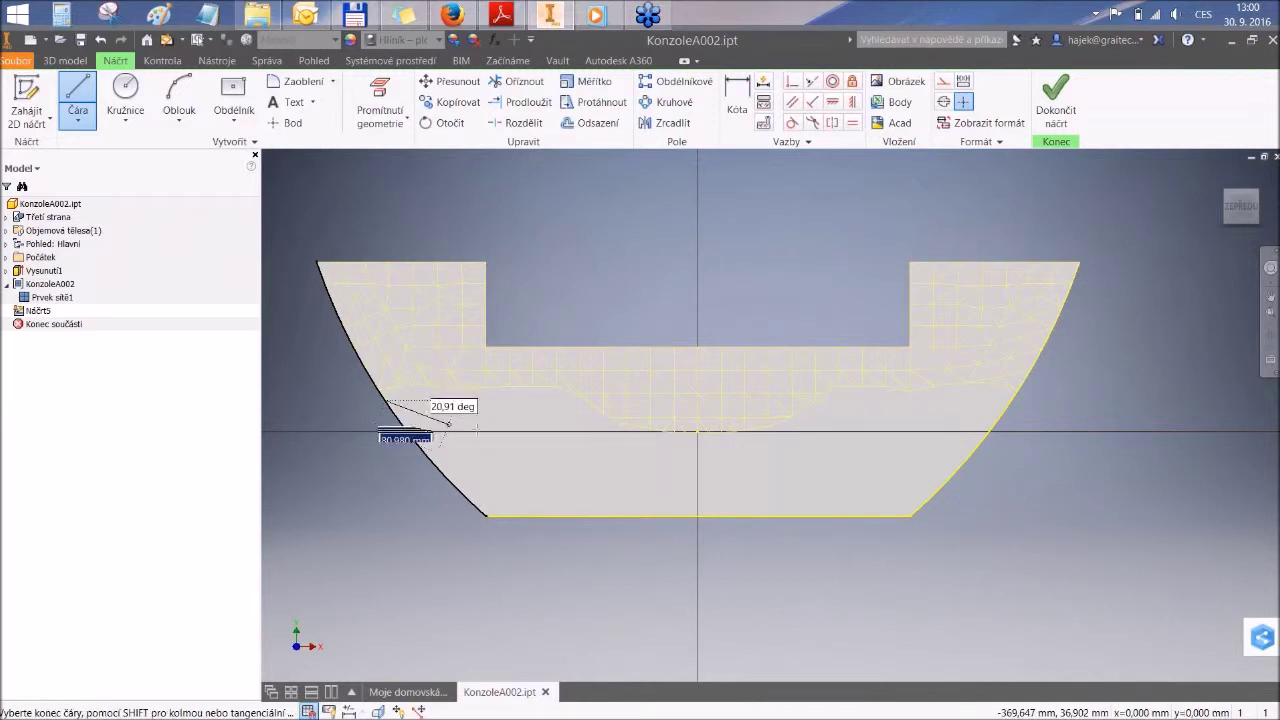
{"action": "left_click", "coordinate": [697, 431]}
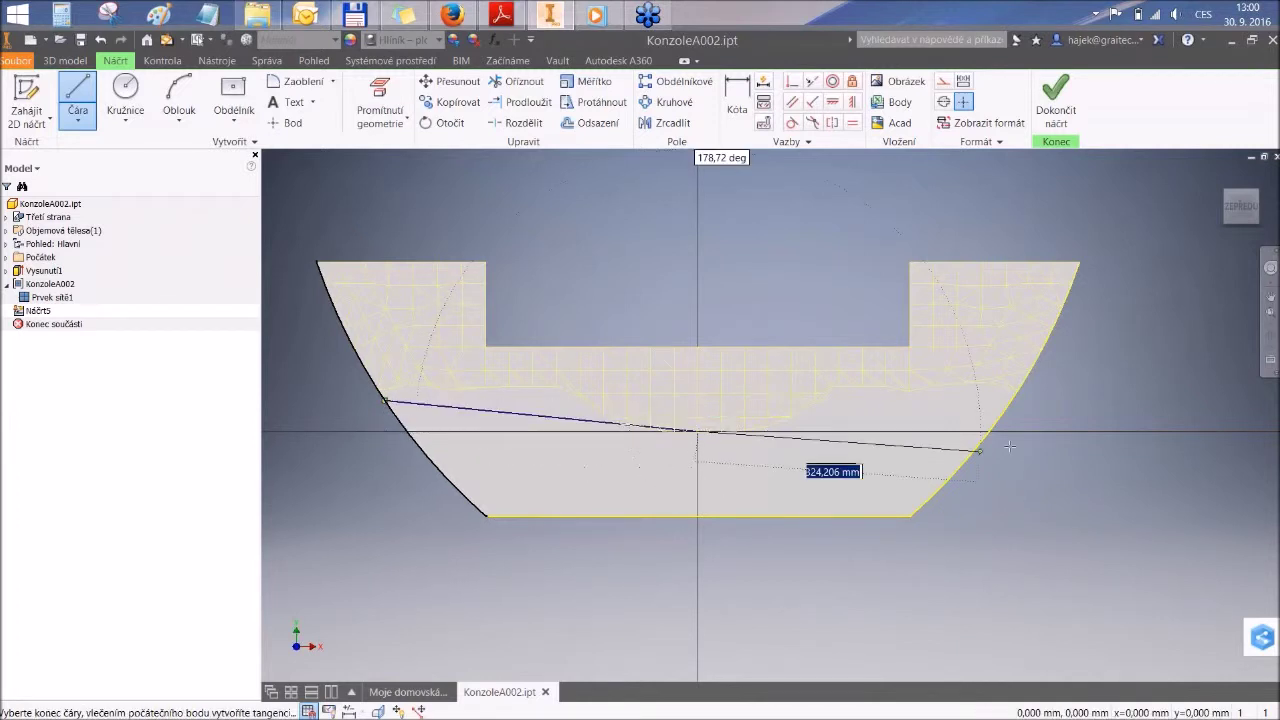
{"action": "double_click", "coordinate": [1014, 394]}
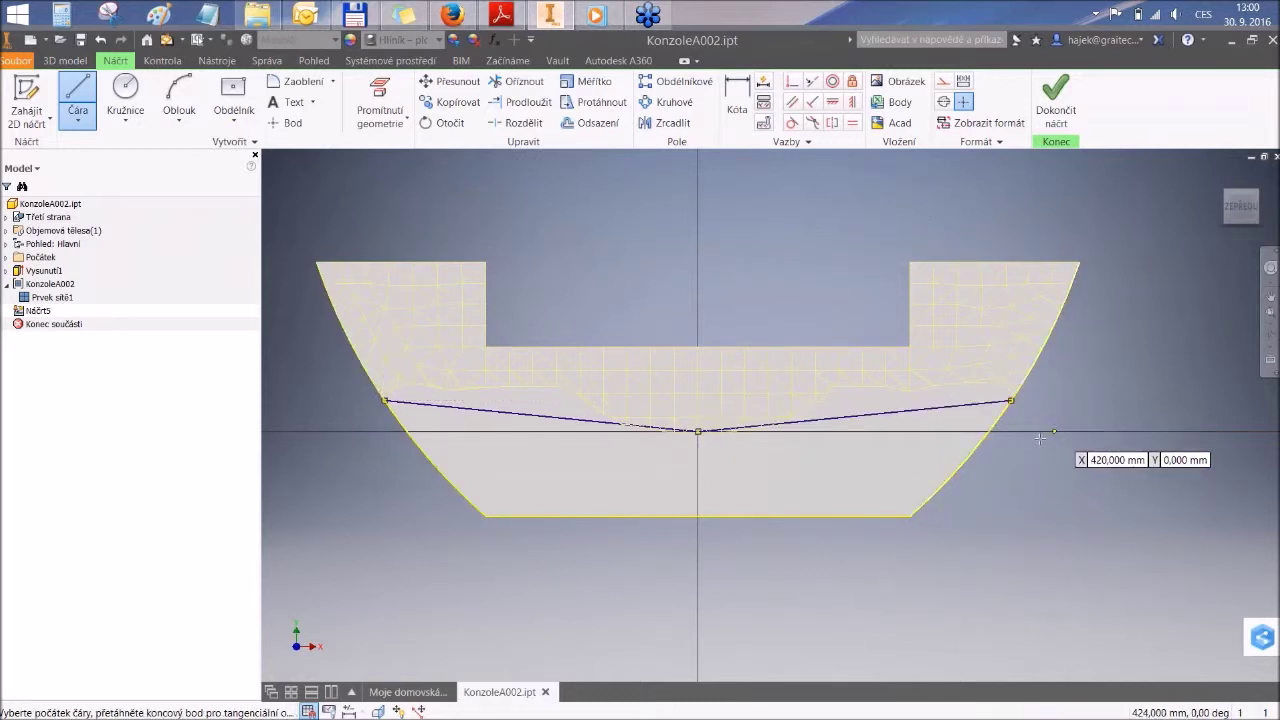
{"action": "left_click", "coordinate": [1056, 100]}
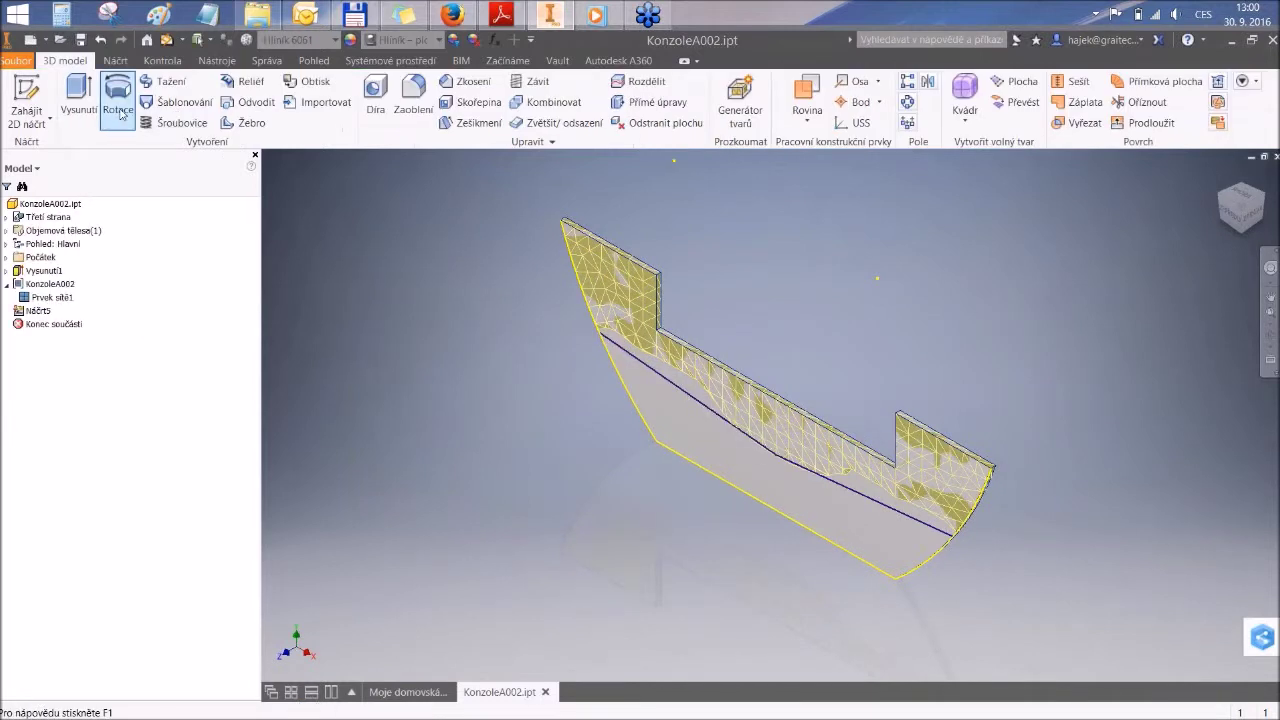
Step: Extrude the closed region below the two lines as a 10 mm cut into the plate to remove its lower part
{"action": "left_click", "coordinate": [79, 100]}
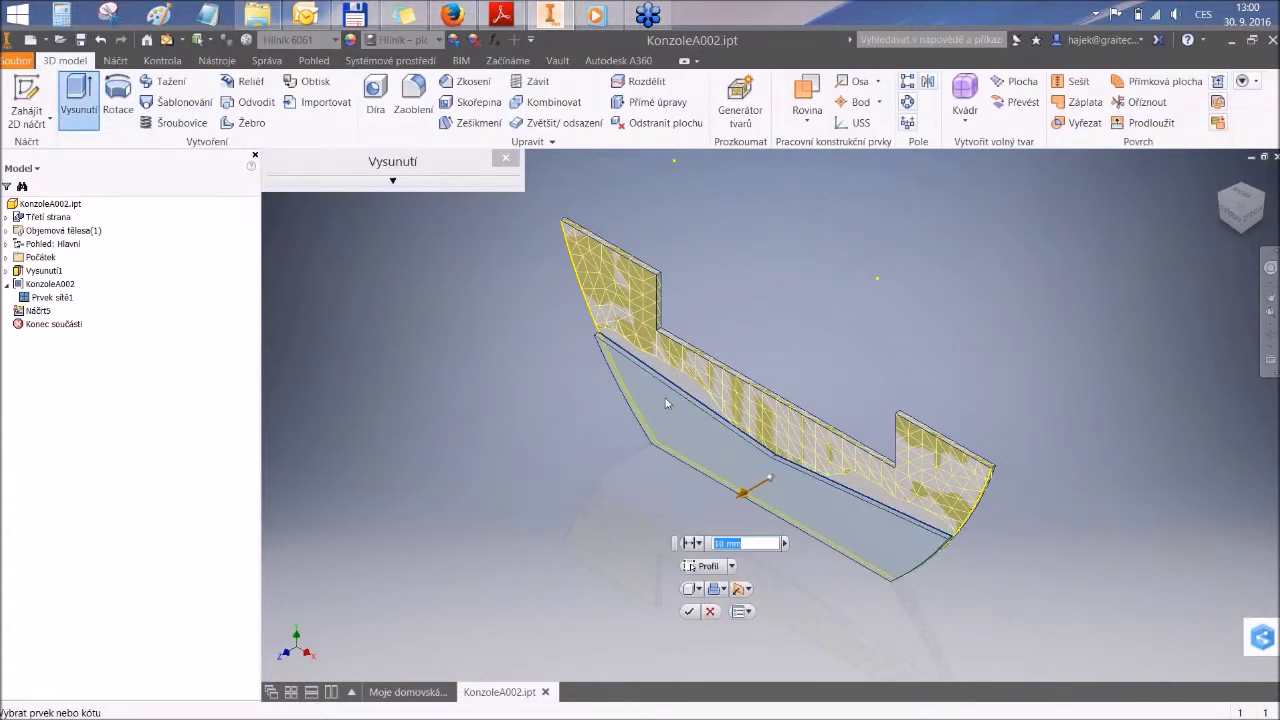
{"action": "left_click", "coordinate": [699, 589]}
{"action": "left_click", "coordinate": [700, 597]}
{"action": "left_click", "coordinate": [722, 589]}
{"action": "left_click", "coordinate": [736, 627]}
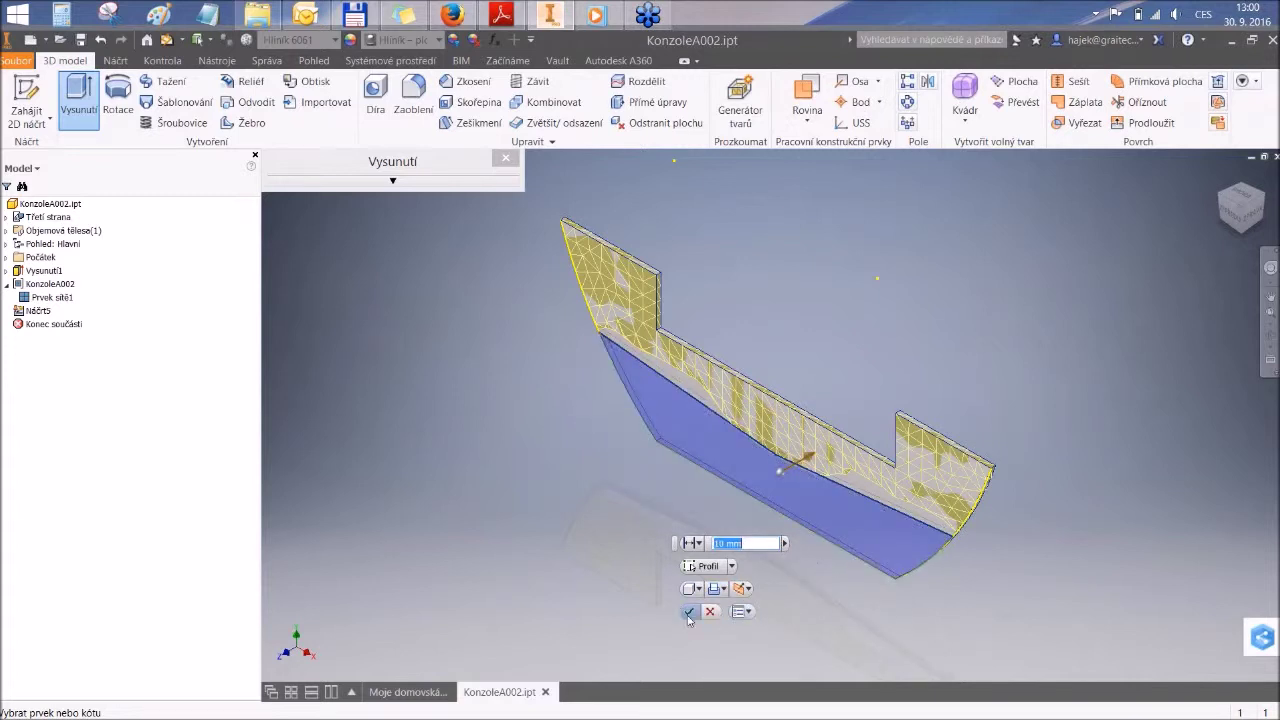
{"action": "left_click", "coordinate": [688, 612]}
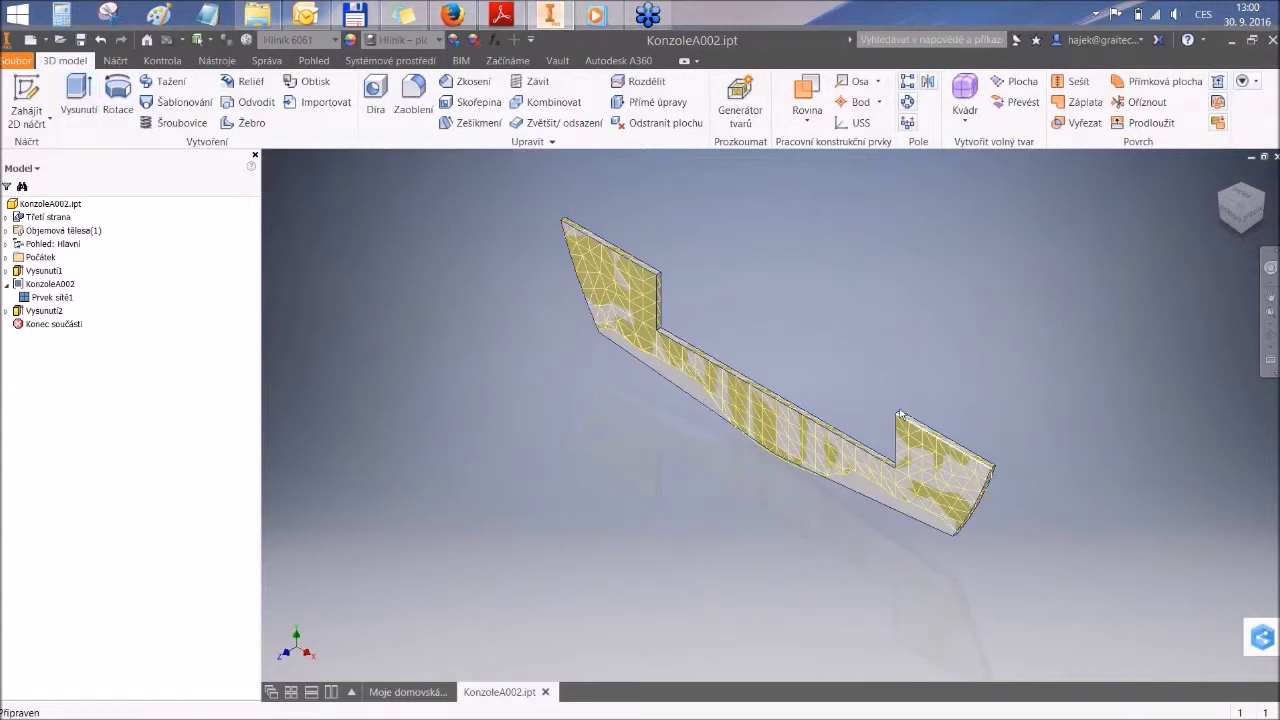
Step: Hide the generated shape's mesh feature Prvek sítě1 on the trimmed plate
{"action": "middle_click_drag", "start_coordinate": [876, 403], "coordinate": [748, 378]}
{"action": "middle_click_drag", "start_coordinate": [663, 323], "coordinate": [689, 390]}
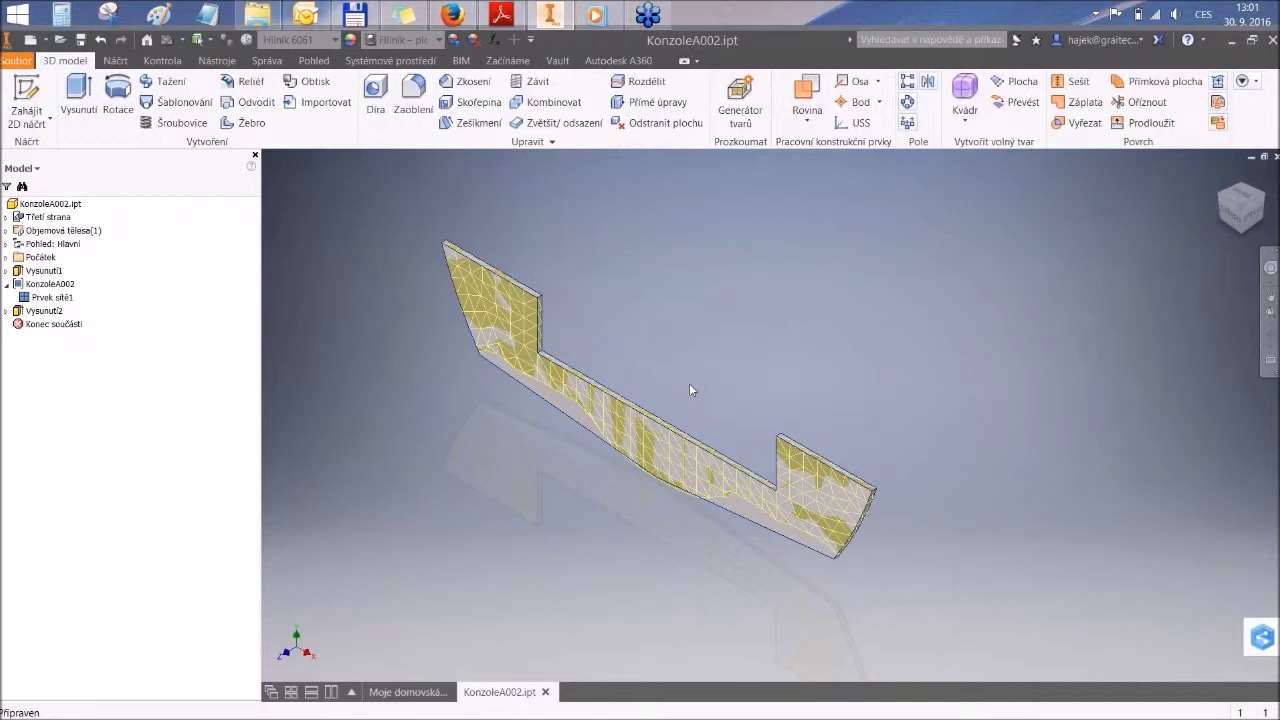
{"action": "middle_click_drag", "start_coordinate": [700, 379], "coordinate": [722, 383]}
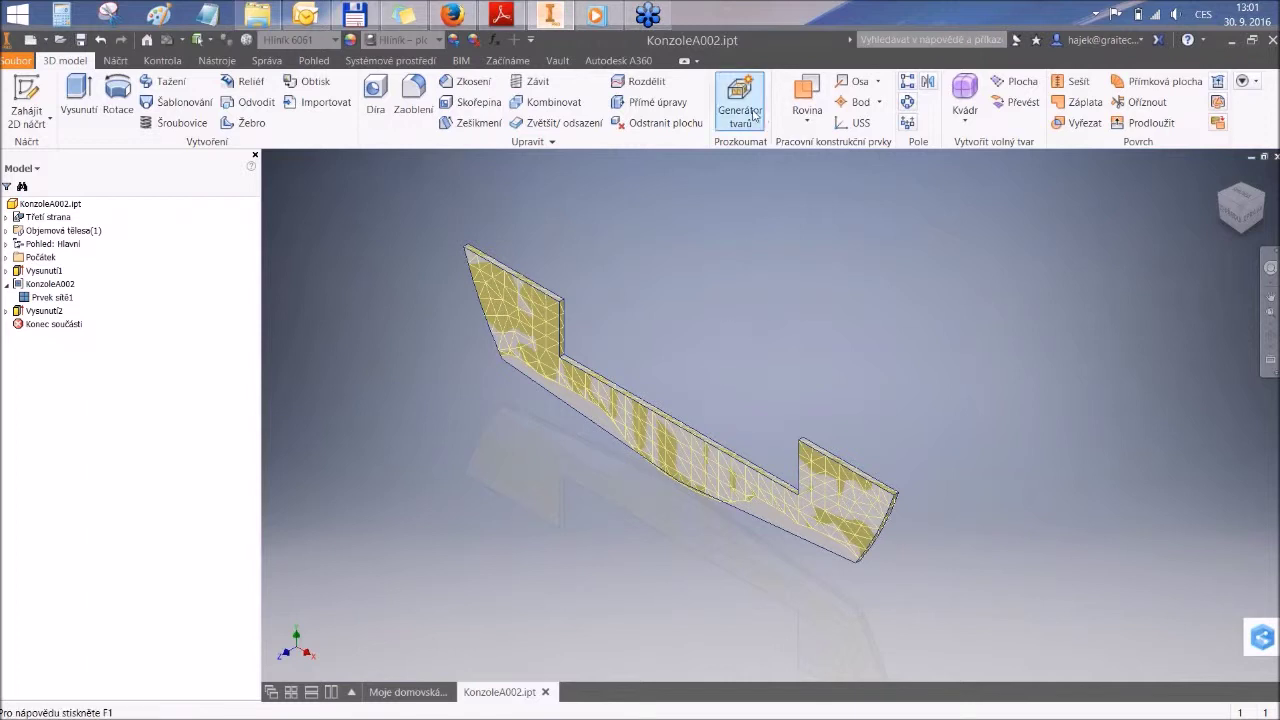
{"action": "right_click", "coordinate": [33, 294]}
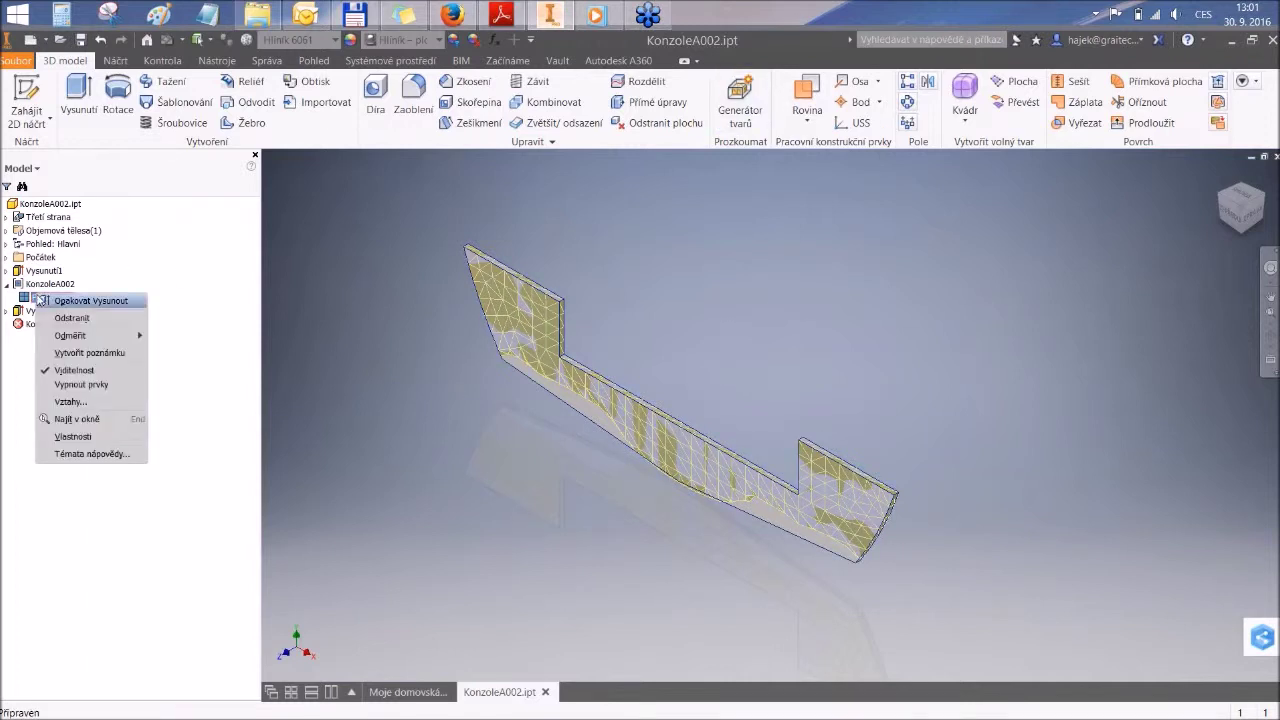
{"action": "left_click", "coordinate": [75, 371]}
{"action": "middle_click_drag", "start_coordinate": [666, 416], "coordinate": [741, 421]}
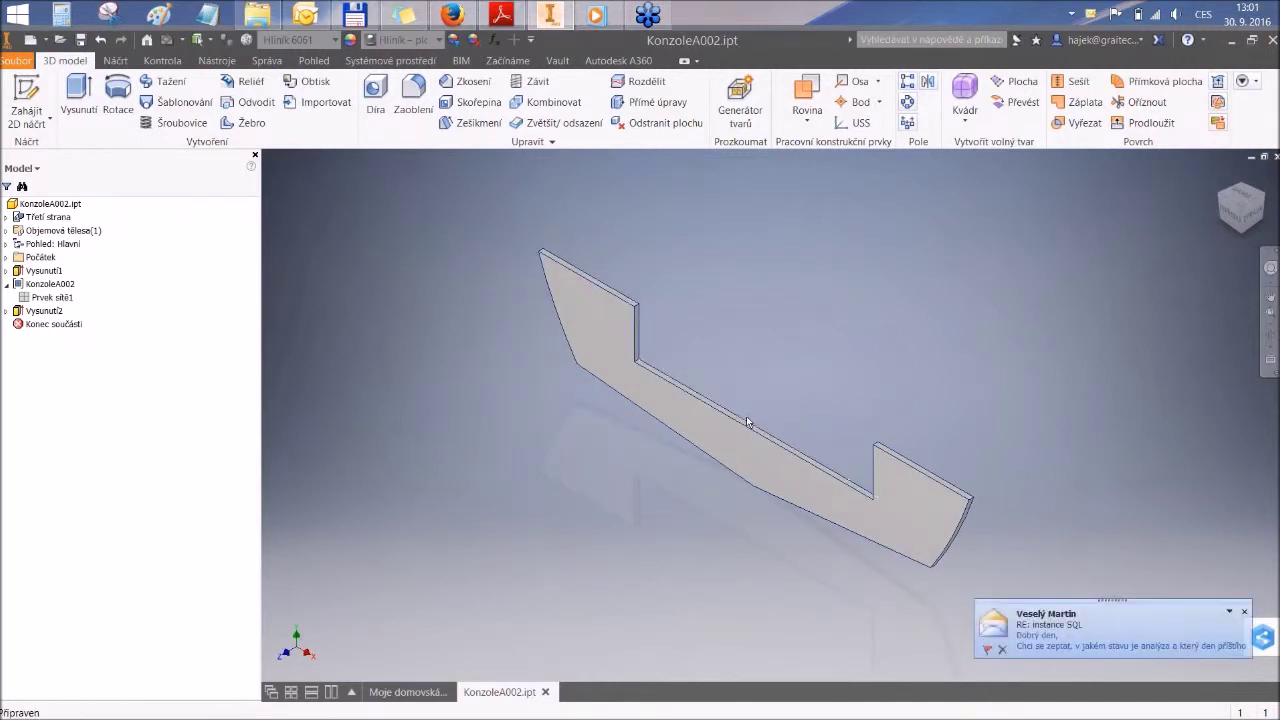
{"action": "middle_click_drag", "start_coordinate": [787, 425], "coordinate": [758, 425]}
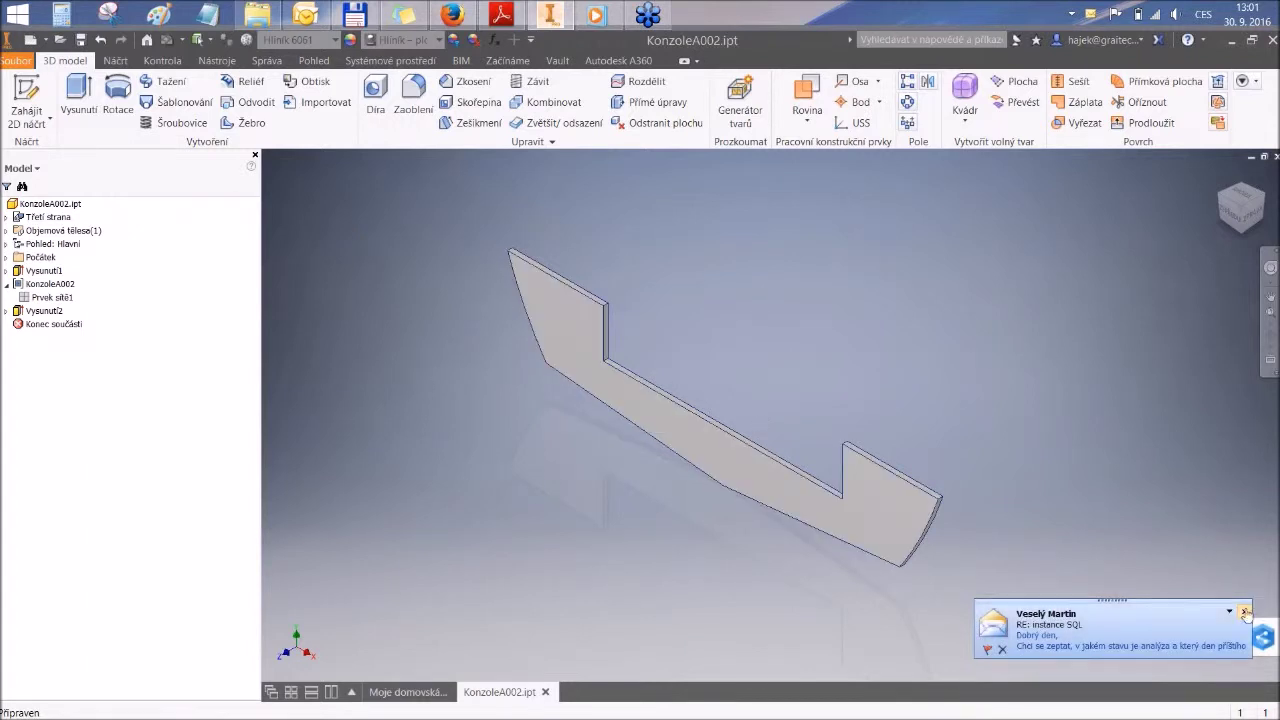
{"action": "middle_click_drag", "start_coordinate": [951, 440], "coordinate": [923, 456]}
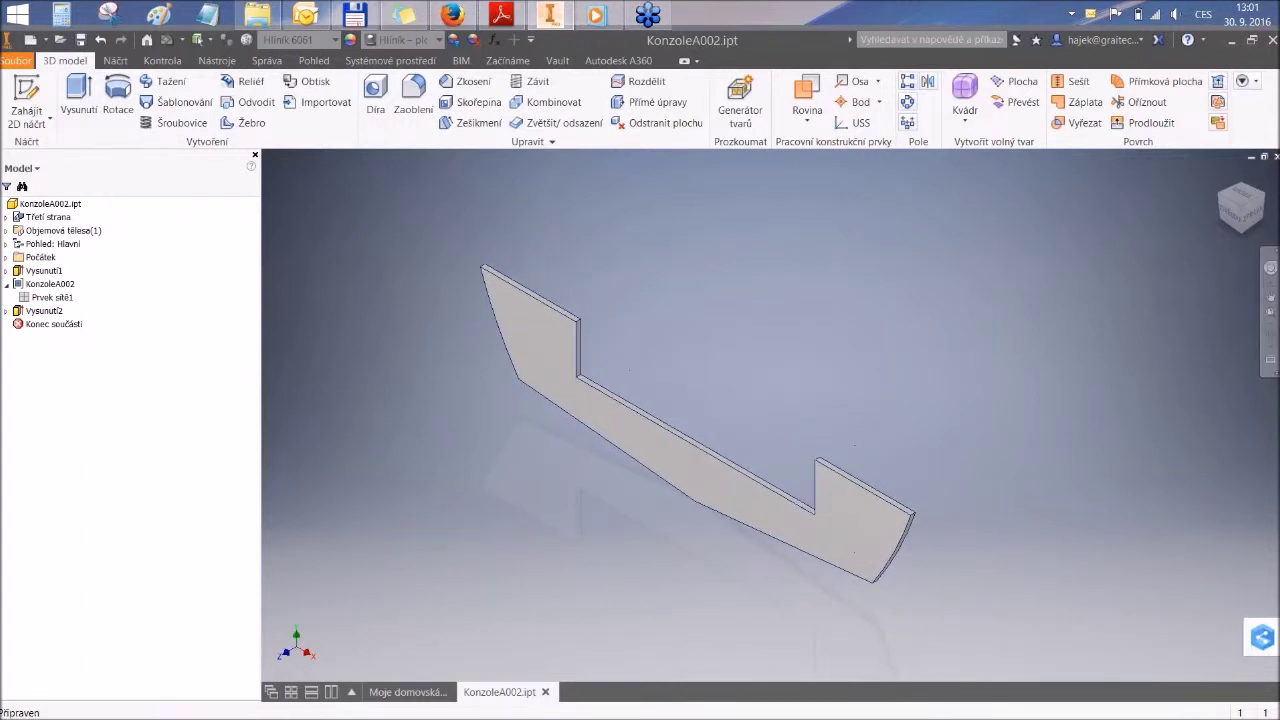
Step: Reopen the shape generator analysis environment and create a new single-point static analysis study named Statická analýza:1
{"action": "left_click", "coordinate": [740, 110]}
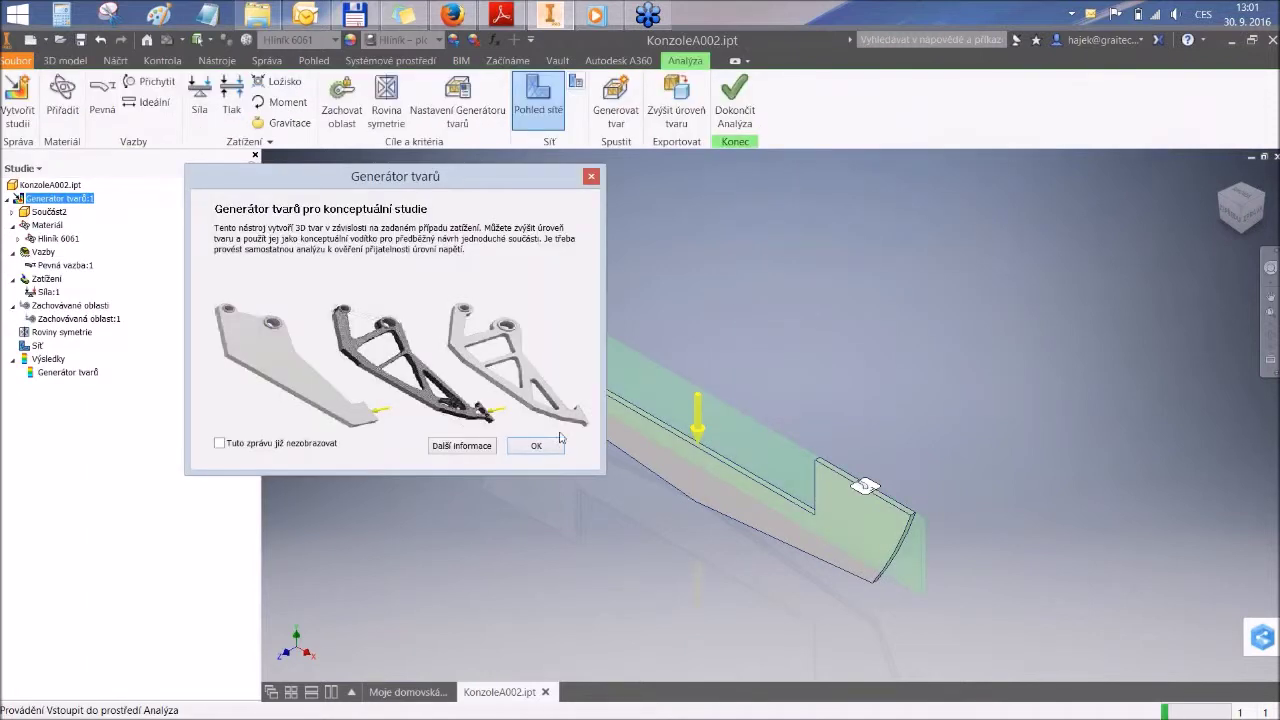
{"action": "left_click", "coordinate": [548, 445]}
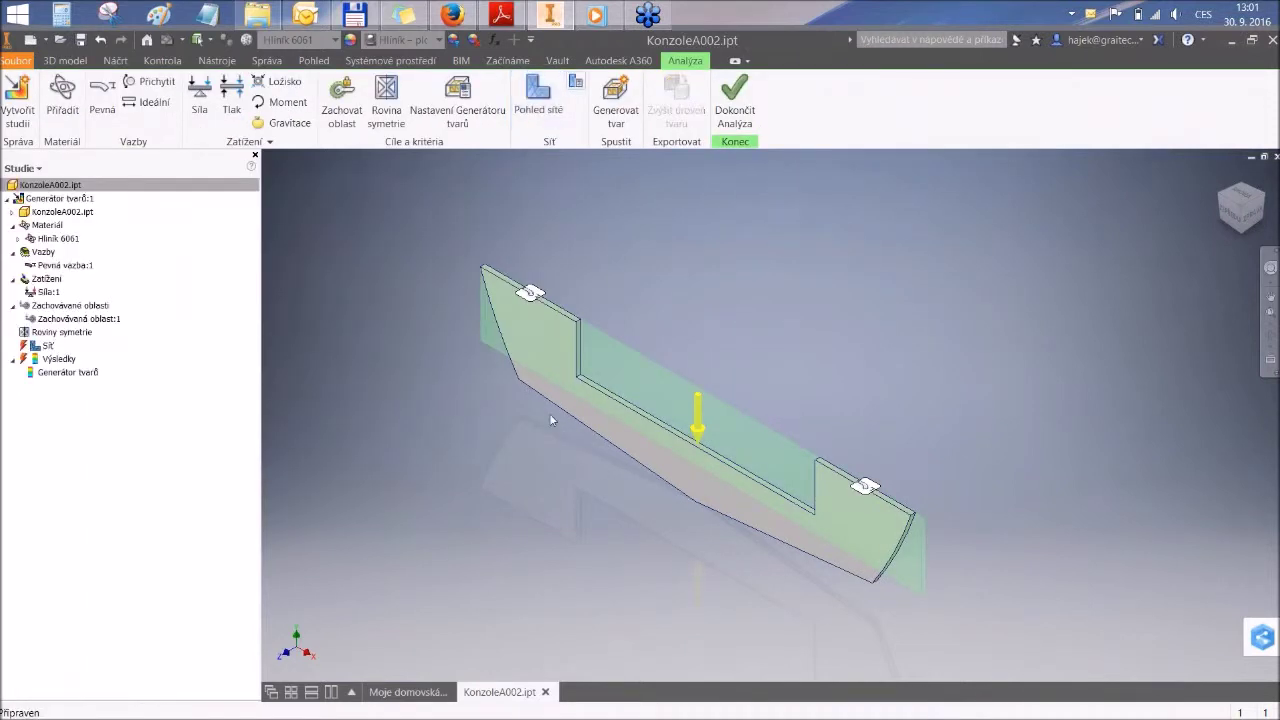
{"action": "left_click", "coordinate": [17, 95]}
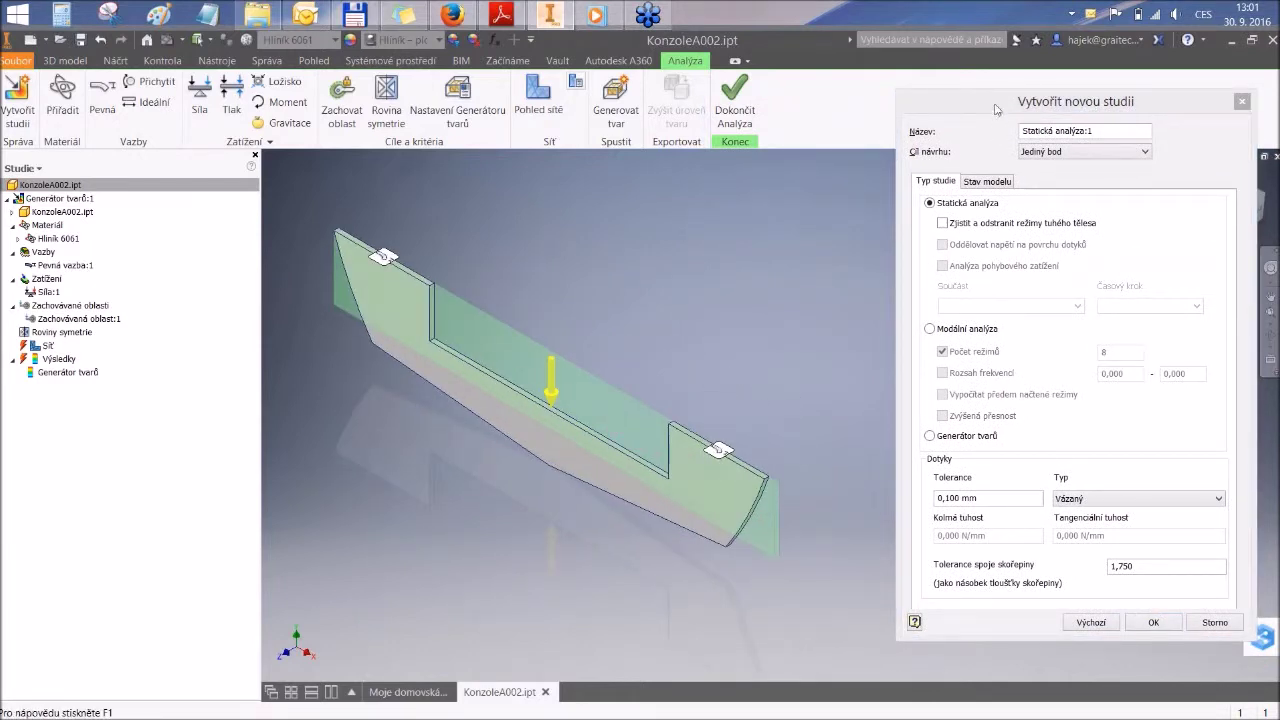
{"action": "left_click_drag", "start_coordinate": [994, 101], "coordinate": [932, 102]}
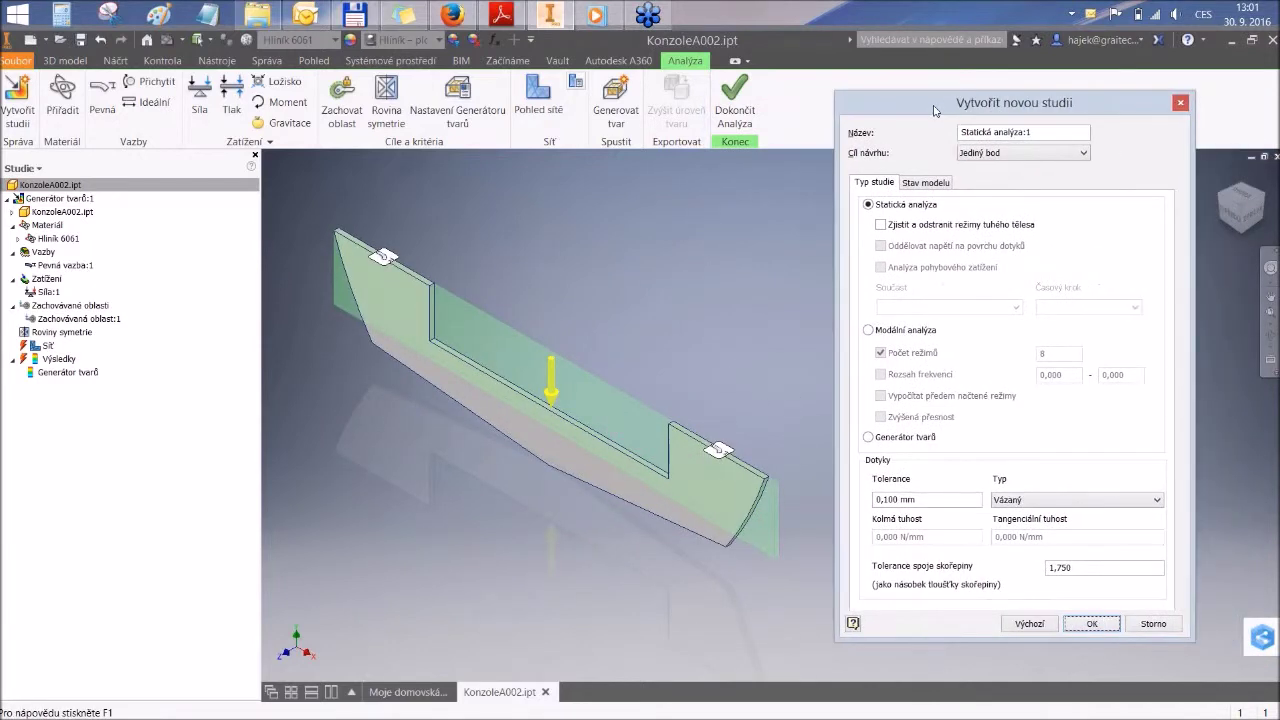
{"action": "left_click", "coordinate": [1092, 624]}
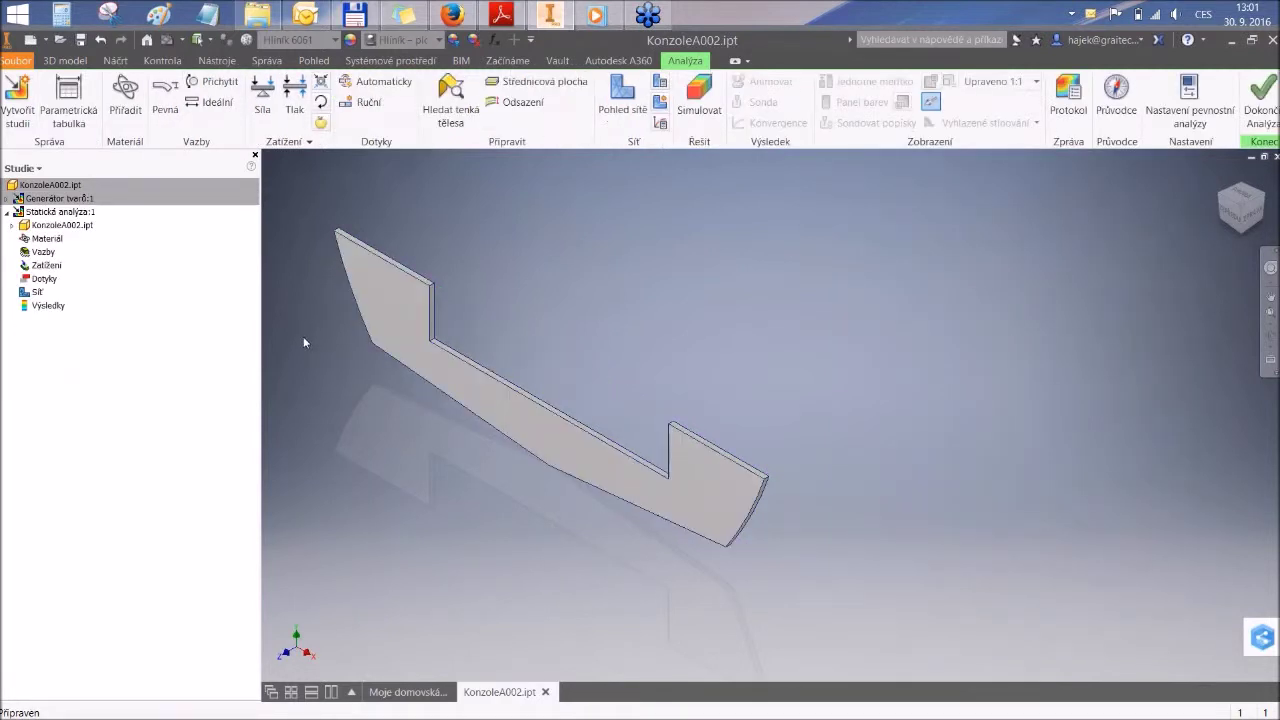
{"action": "middle_click_drag", "start_coordinate": [515, 365], "coordinate": [705, 361]}
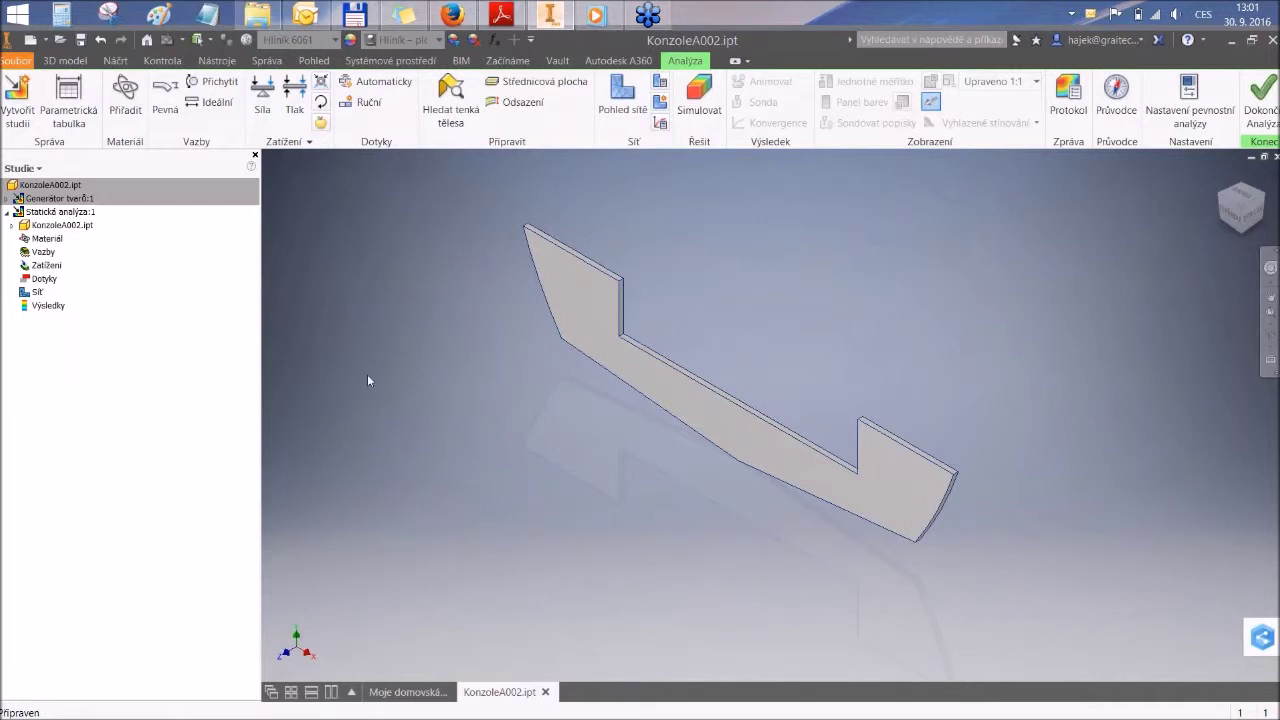
Step: Copy the fixed constraint Pevná vazba:1 from the Generátor tvarů:1 study into the constraints of Statická analýza:1
{"action": "left_click", "coordinate": [7, 212]}
{"action": "left_click", "coordinate": [7, 212]}
{"action": "left_click", "coordinate": [9, 199]}
{"action": "left_click", "coordinate": [40, 170]}
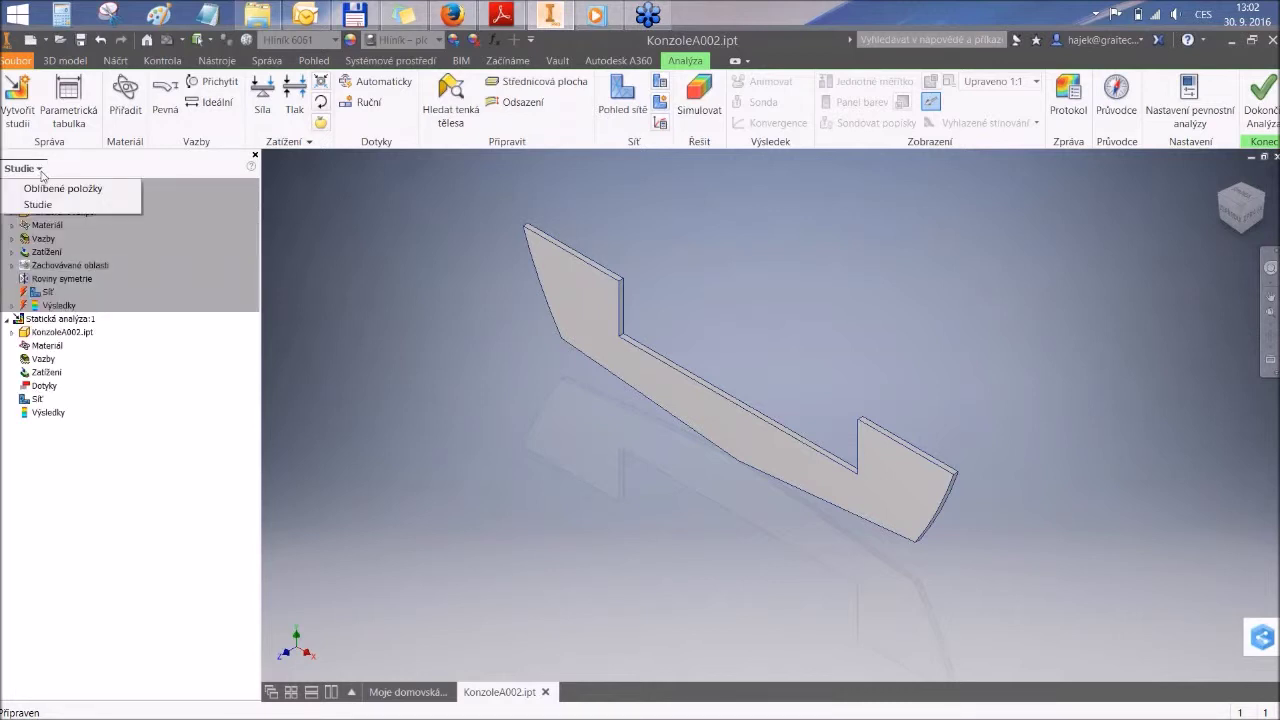
{"action": "left_click", "coordinate": [72, 176]}
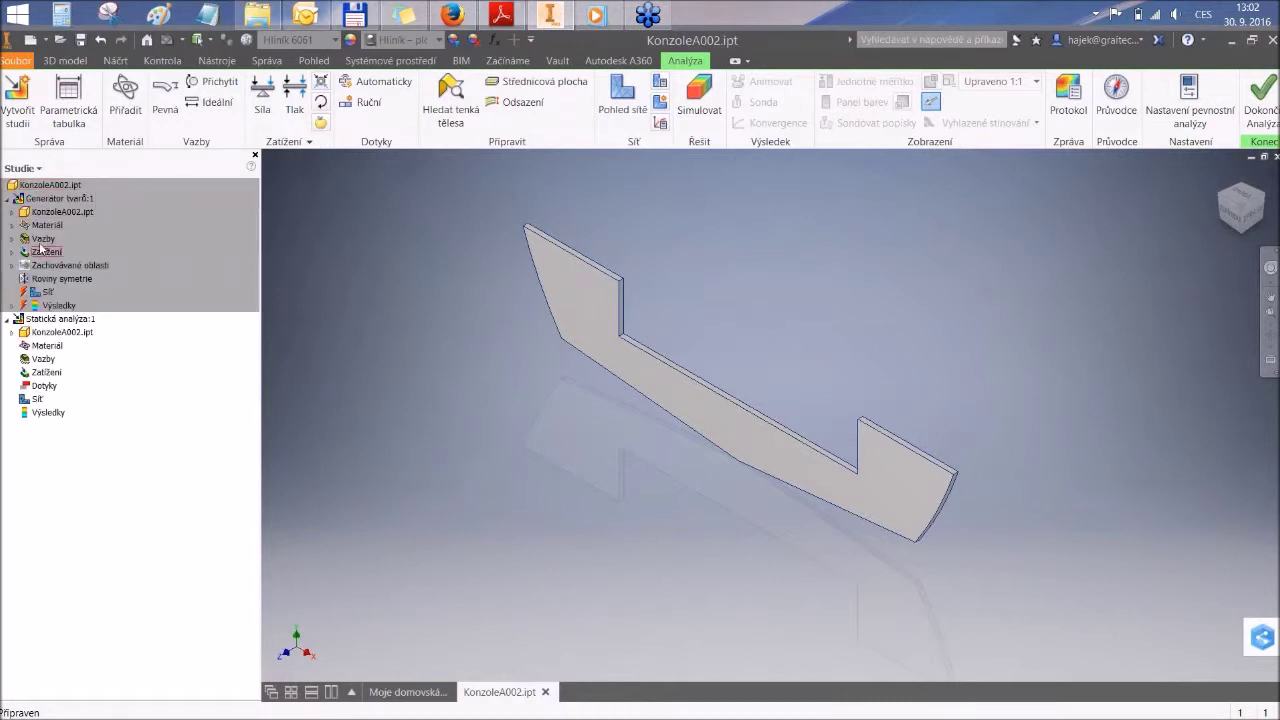
{"action": "left_click", "coordinate": [12, 238]}
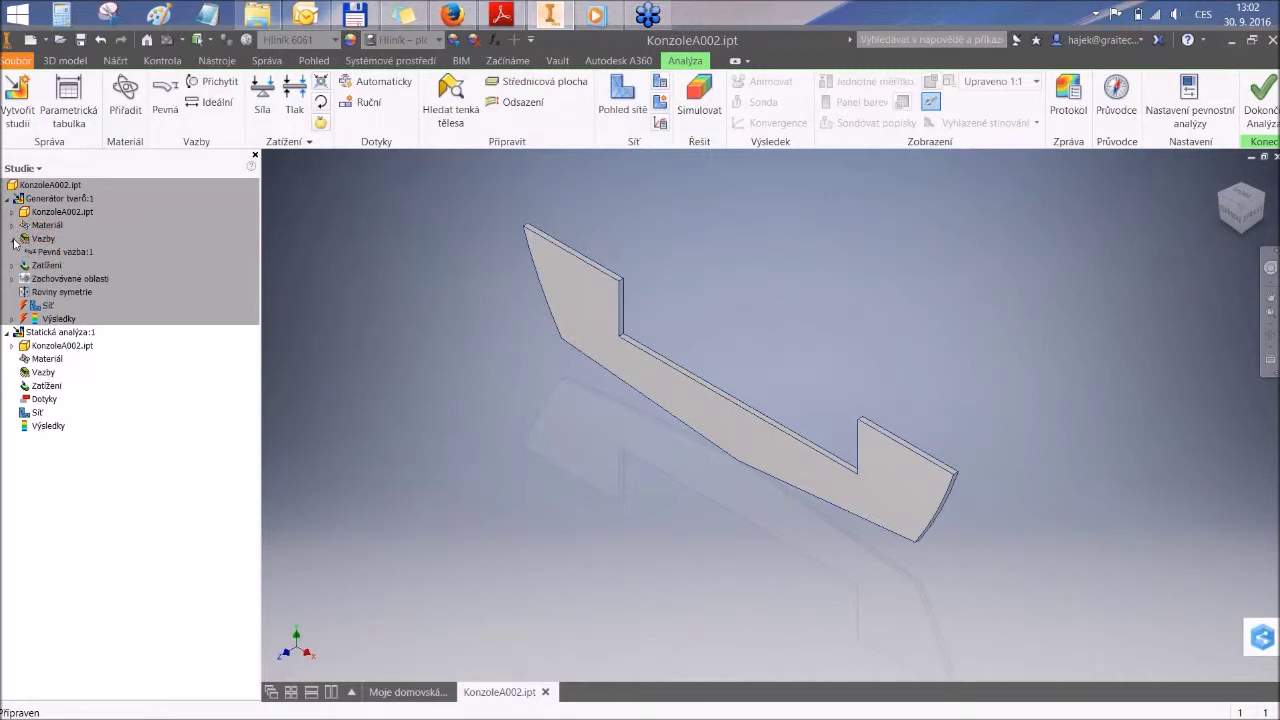
{"action": "left_click", "coordinate": [55, 252]}
{"action": "left_click", "coordinate": [53, 252]}
{"action": "right_click", "coordinate": [53, 256]}
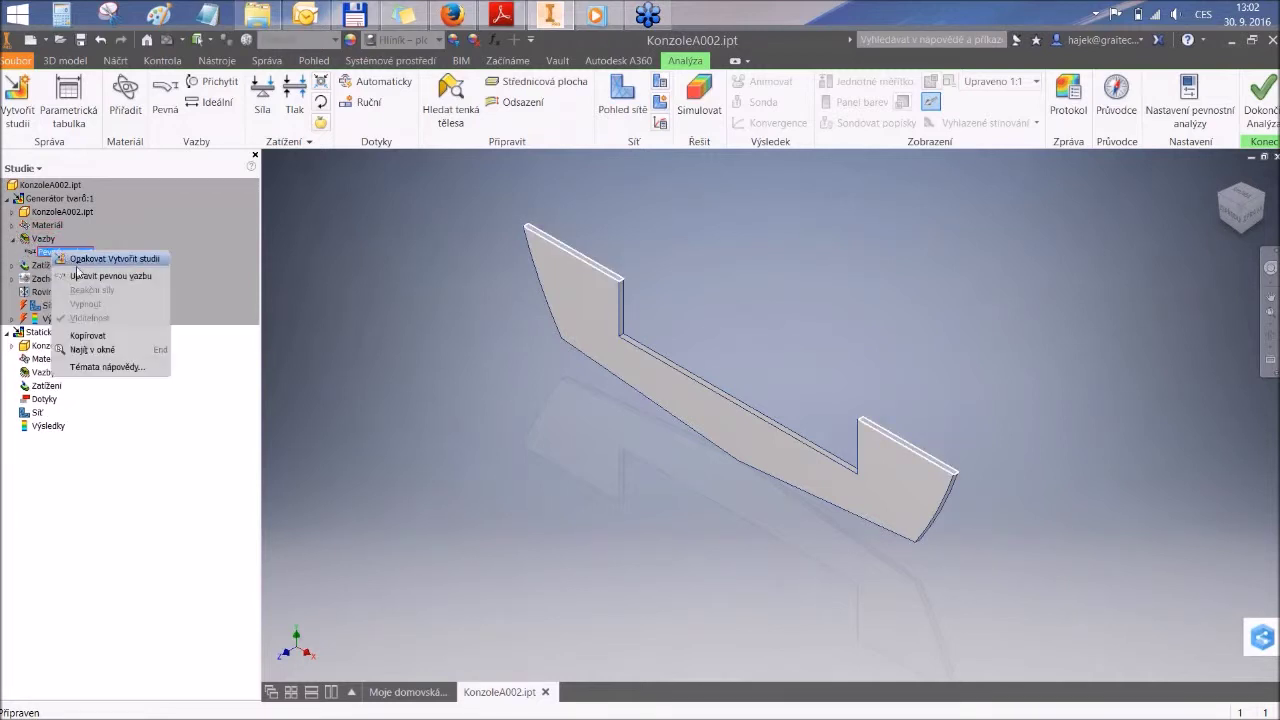
{"action": "left_click", "coordinate": [100, 340]}
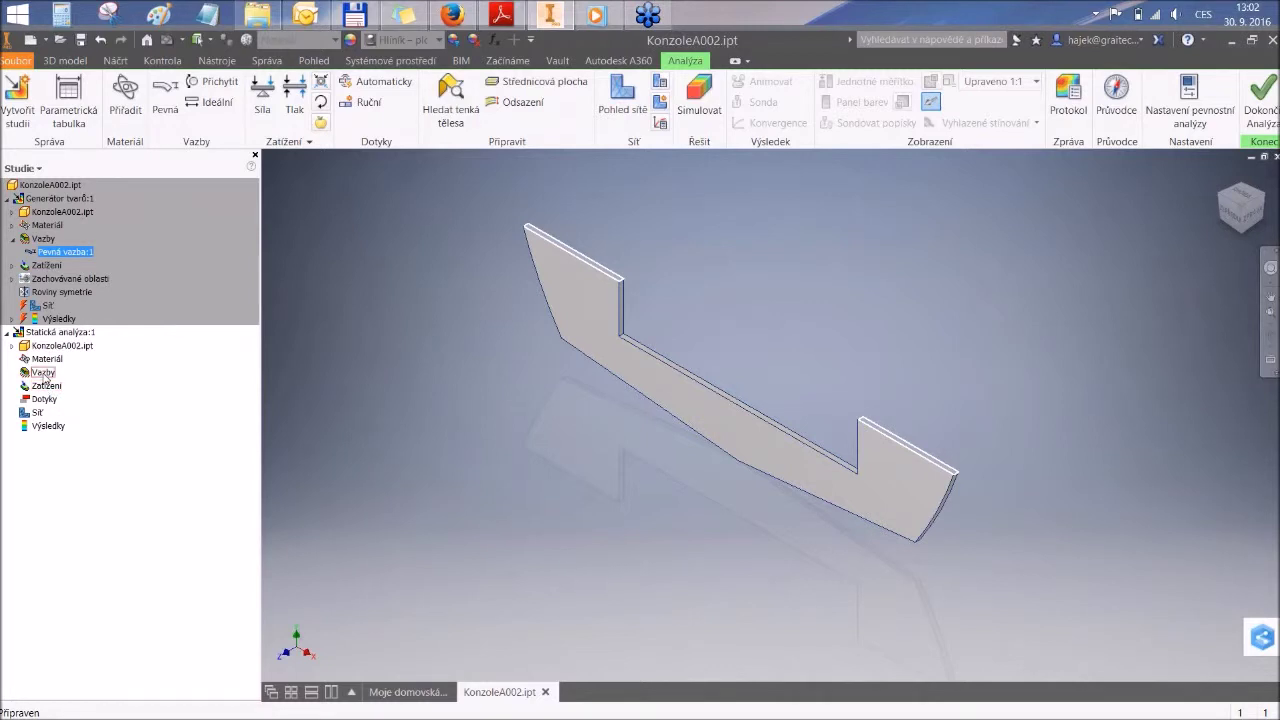
{"action": "right_click", "coordinate": [43, 372]}
{"action": "left_click", "coordinate": [71, 456]}
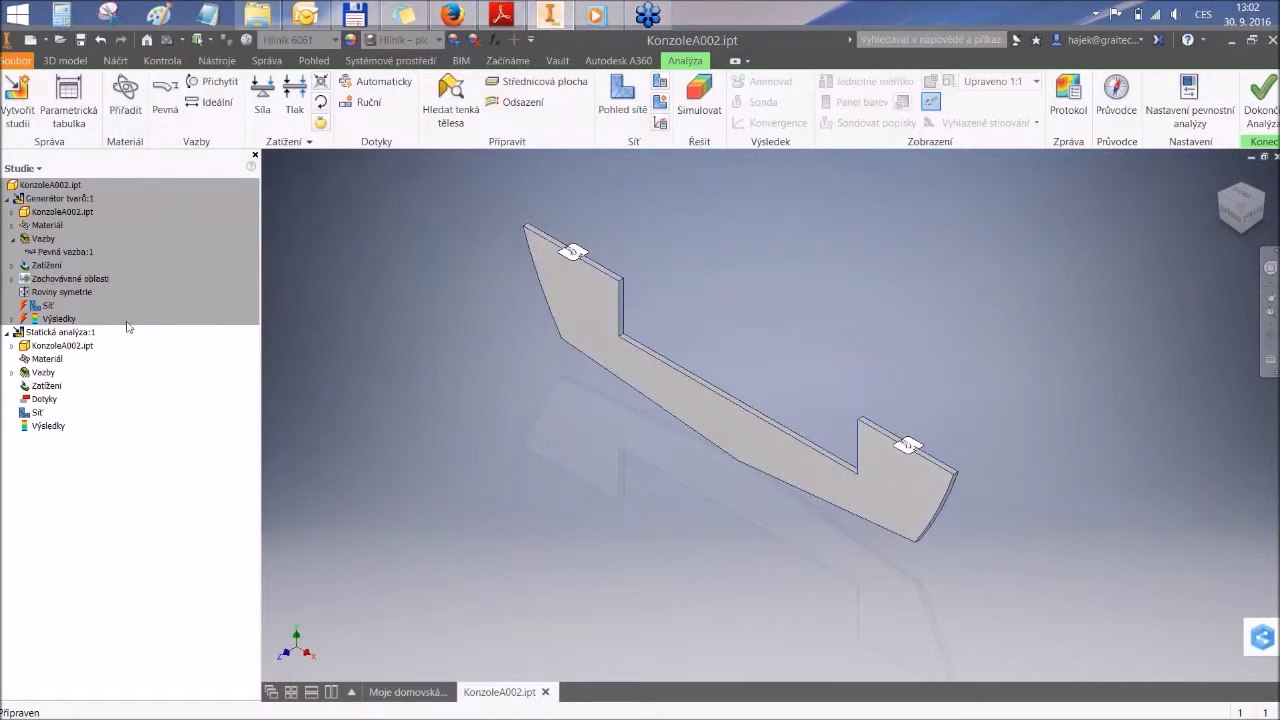
Step: Copy the force load Síla:1 from the shape generator study into the loads of Statická analýza:1
{"action": "left_click", "coordinate": [13, 270]}
{"action": "right_click", "coordinate": [49, 280]}
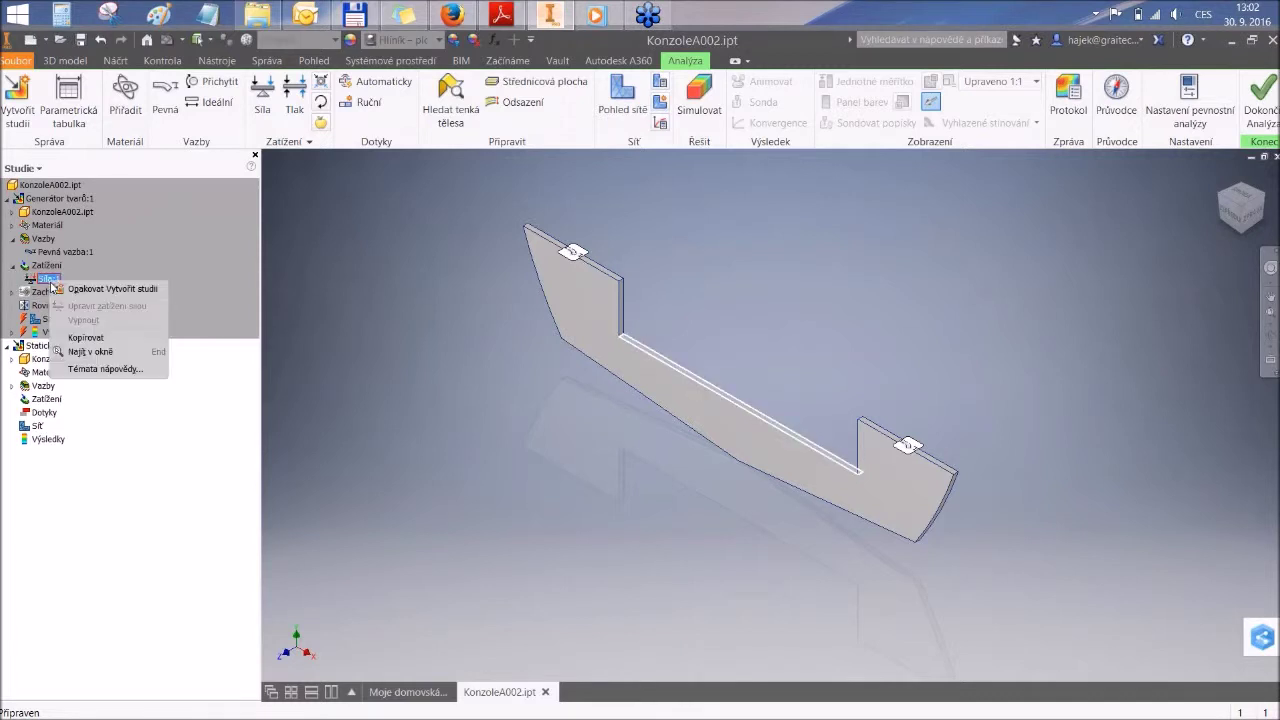
{"action": "left_click", "coordinate": [89, 339]}
{"action": "left_click", "coordinate": [44, 399]}
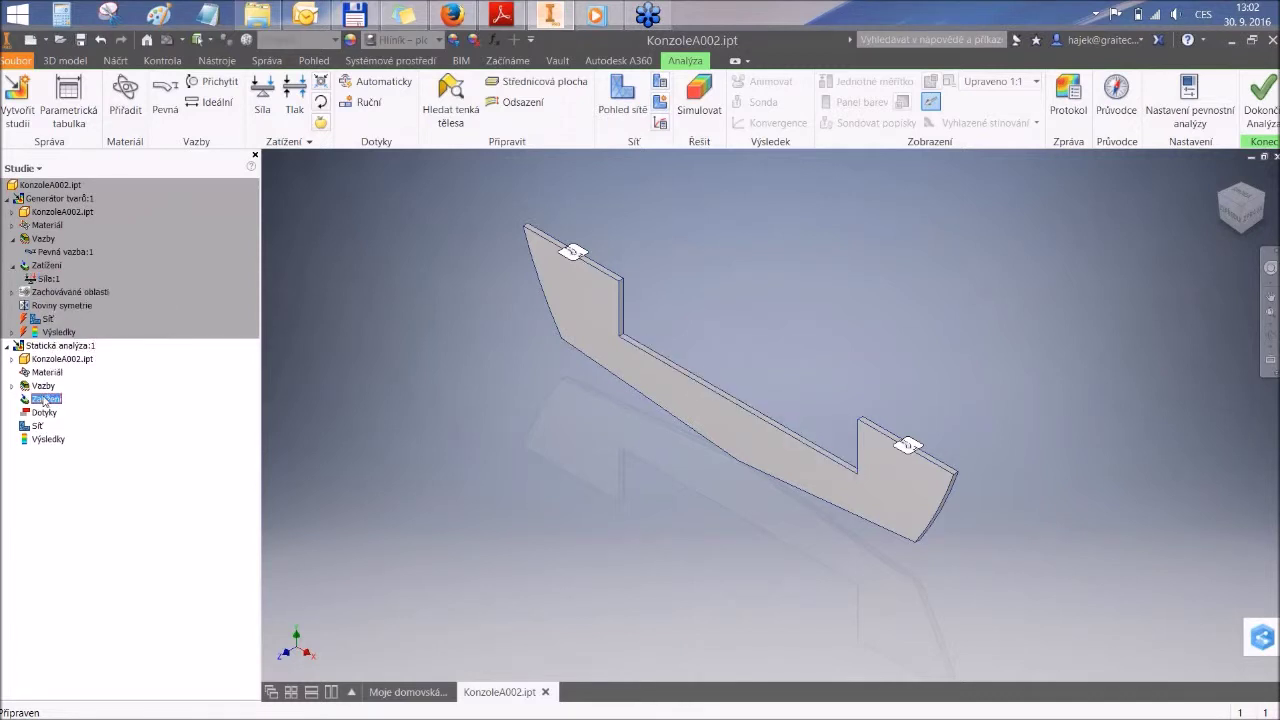
{"action": "right_click", "coordinate": [46, 399]}
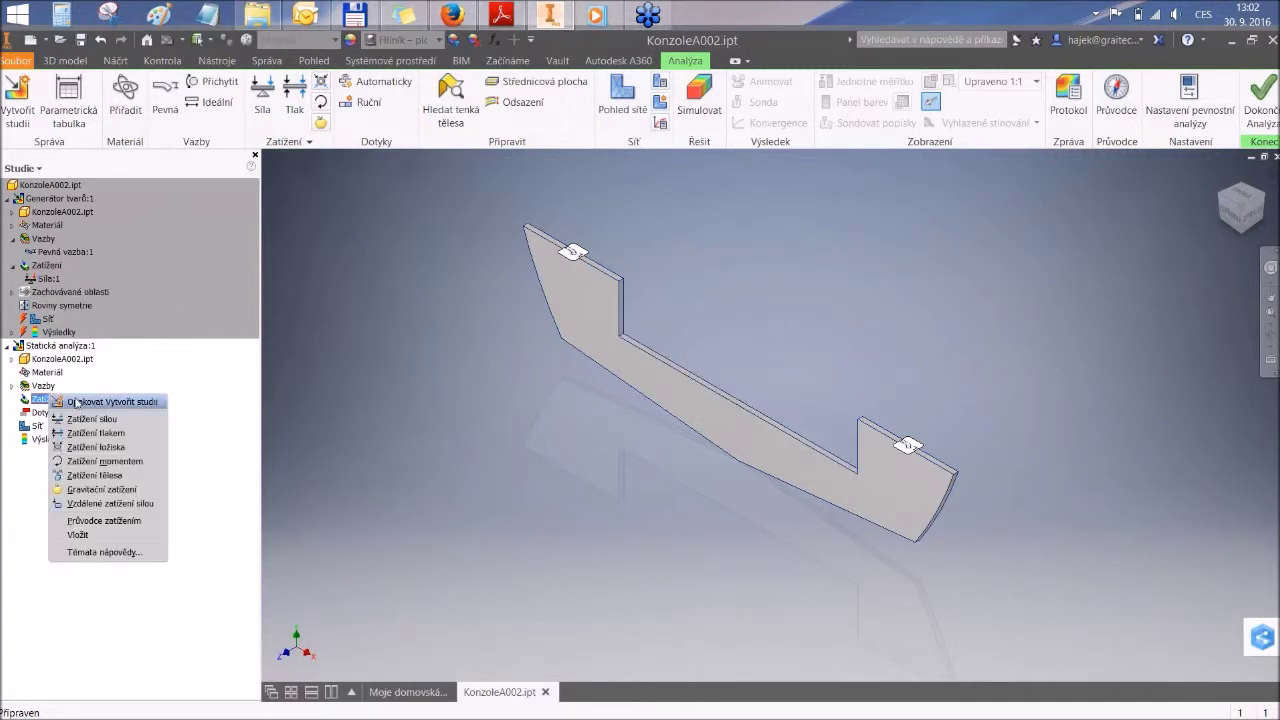
{"action": "left_click", "coordinate": [97, 535]}
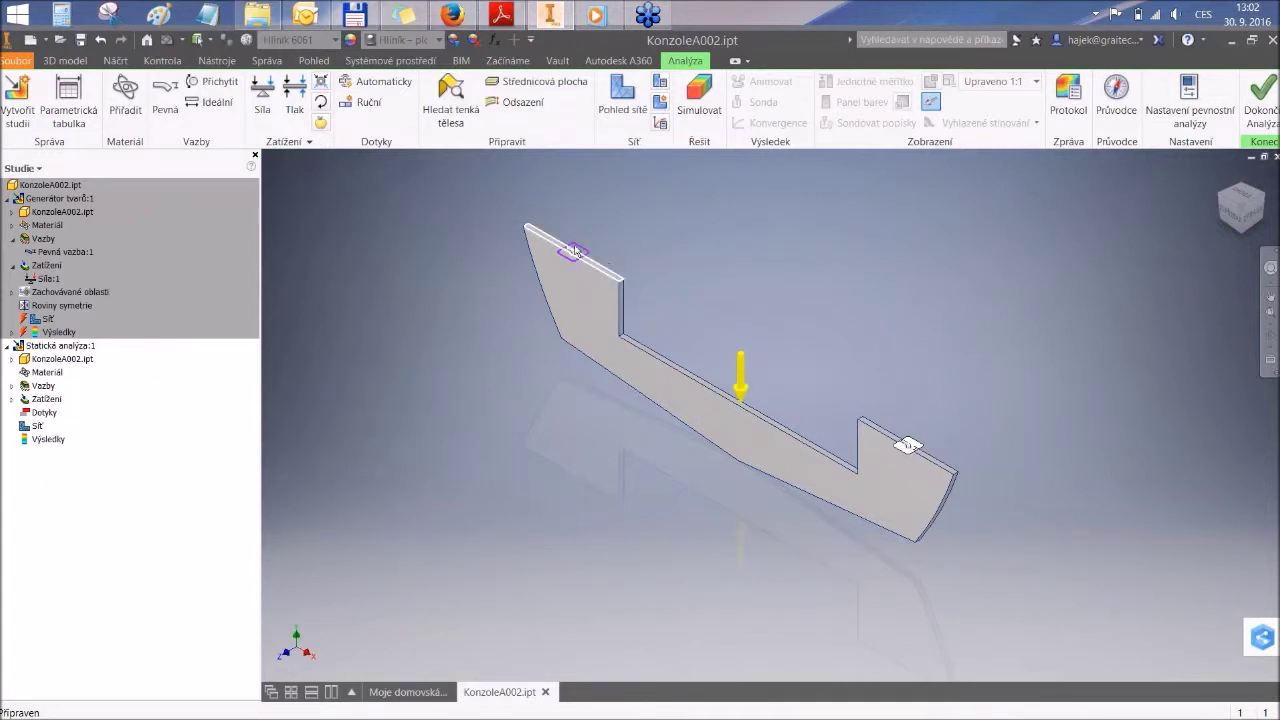
{"action": "middle_click_drag", "start_coordinate": [560, 300], "coordinate": [520, 325]}
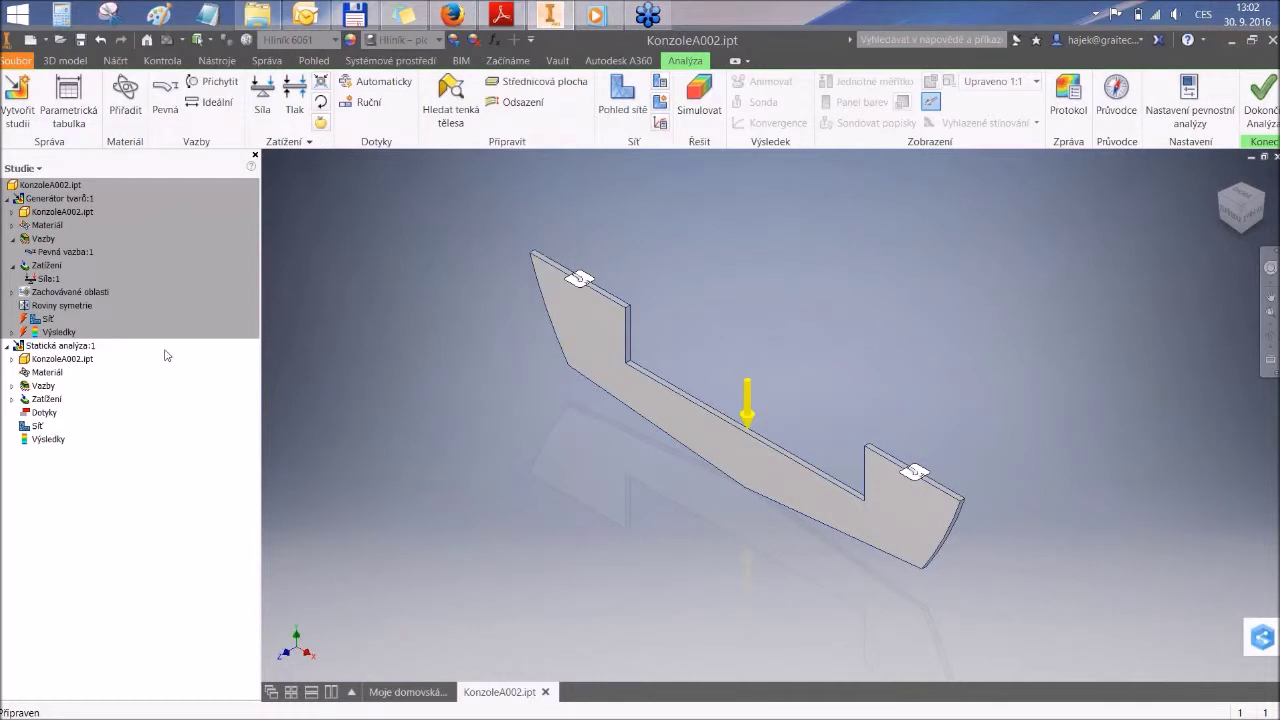
Step: Run the simulation of Statická analýza:1 and bring the deformed plate's Von Mises stress plot into view
{"action": "left_click", "coordinate": [7, 198]}
{"action": "left_click", "coordinate": [47, 238]}
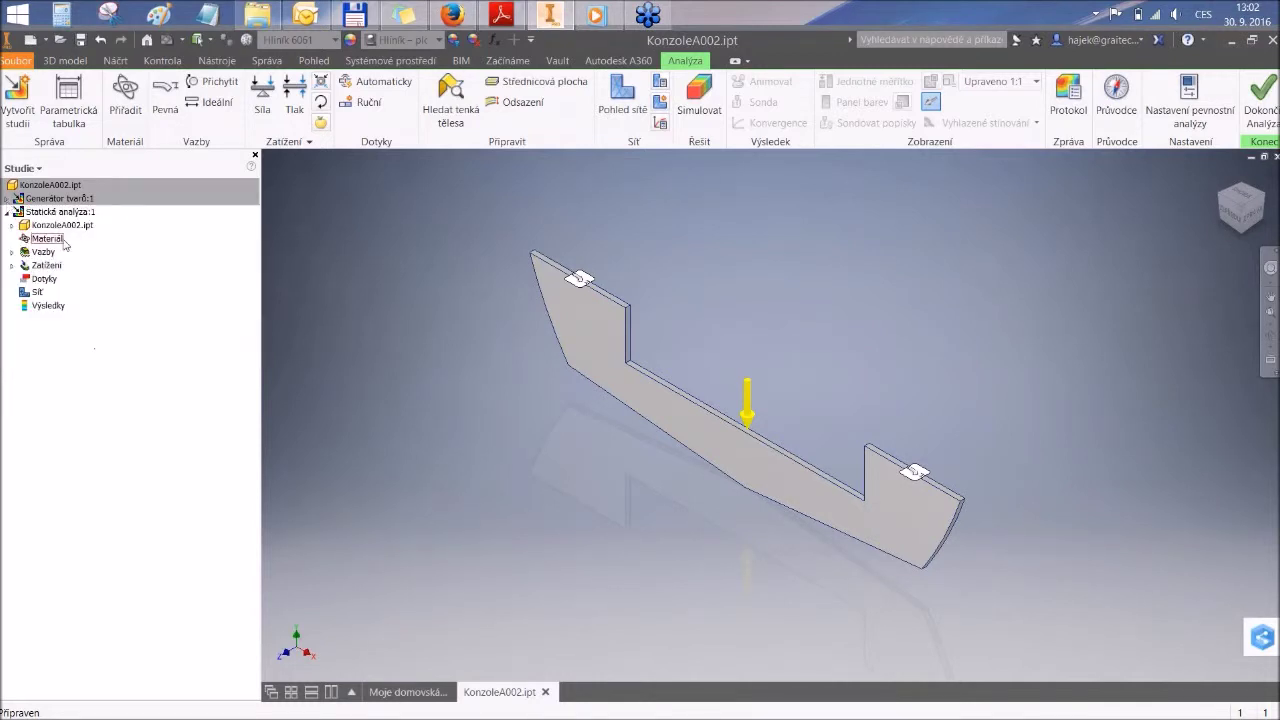
{"action": "left_click", "coordinate": [706, 100]}
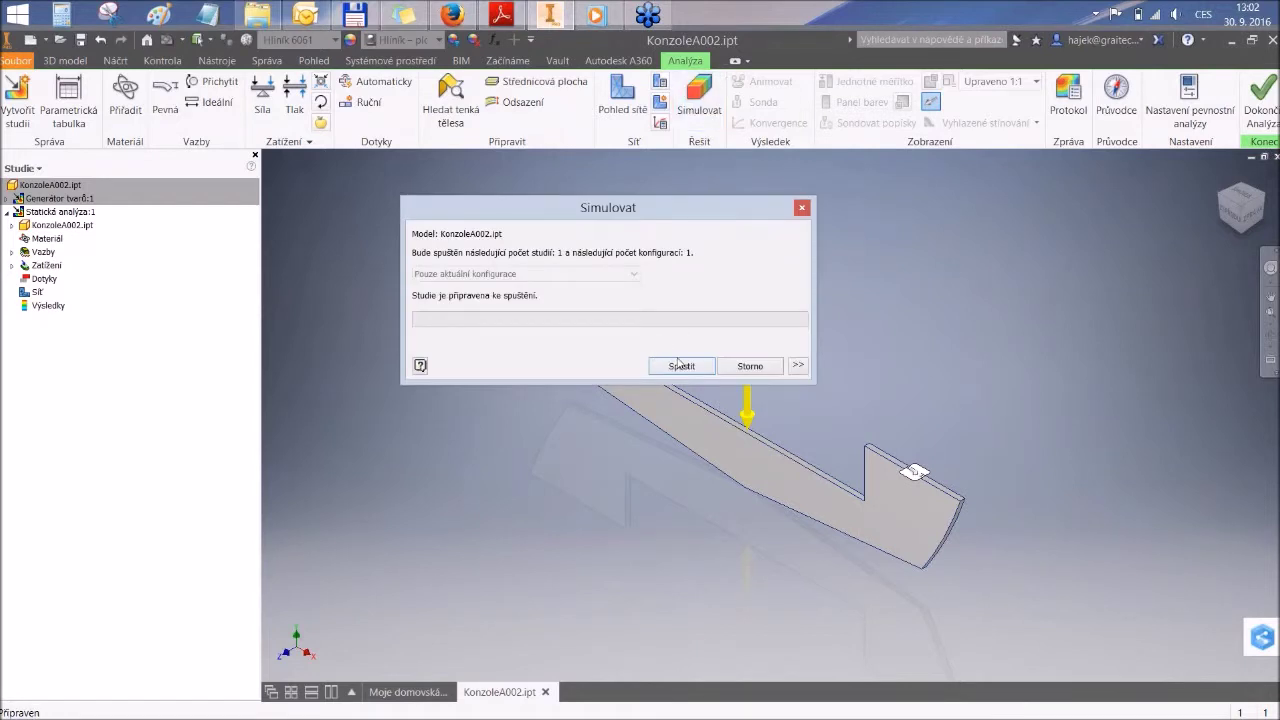
{"action": "left_click", "coordinate": [680, 367]}
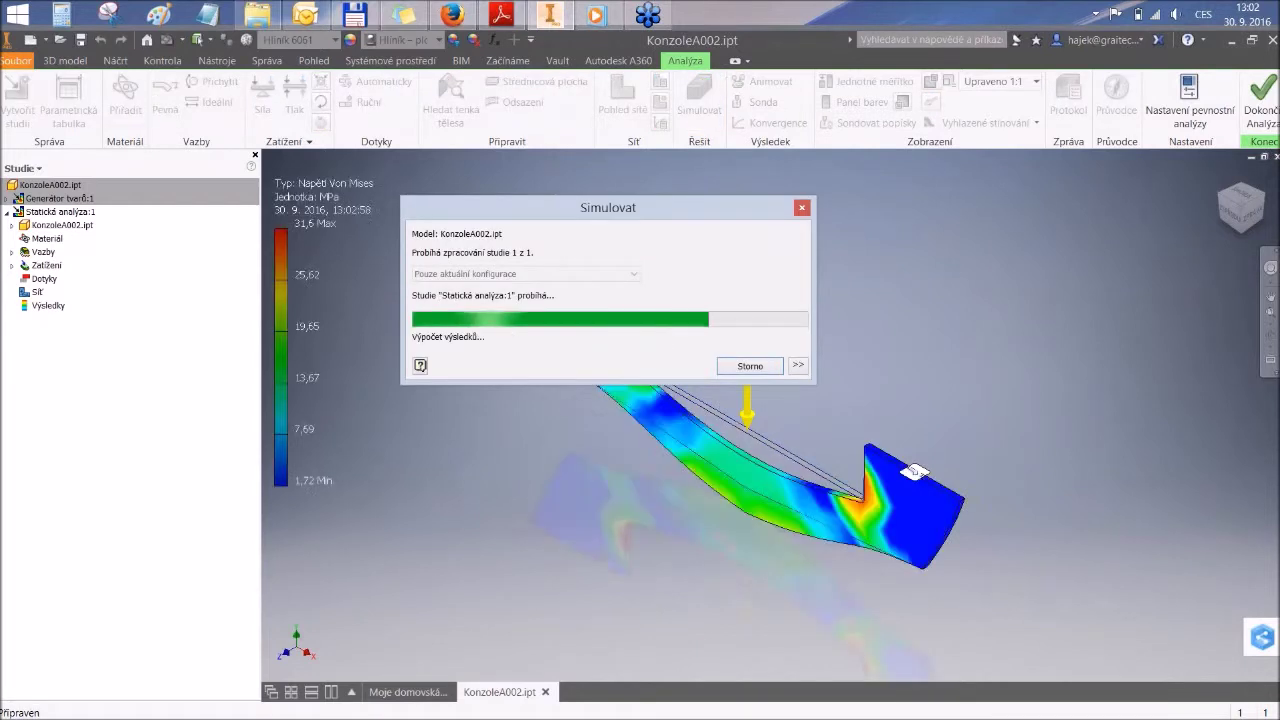
{"action": "middle_click_drag", "start_coordinate": [756, 339], "coordinate": [728, 298]}
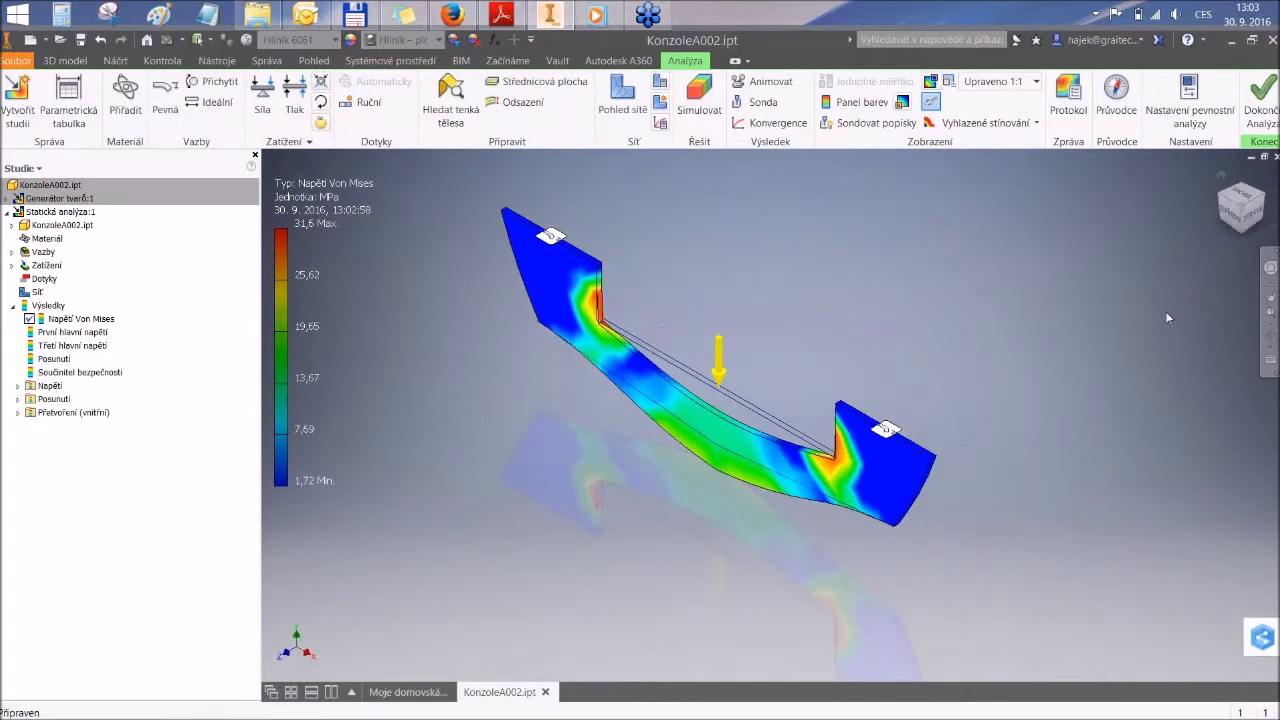
Step: Examine the deformed plate's Von Mises stress plot from the front and from isometric views on both sides
{"action": "left_click", "coordinate": [1236, 218]}
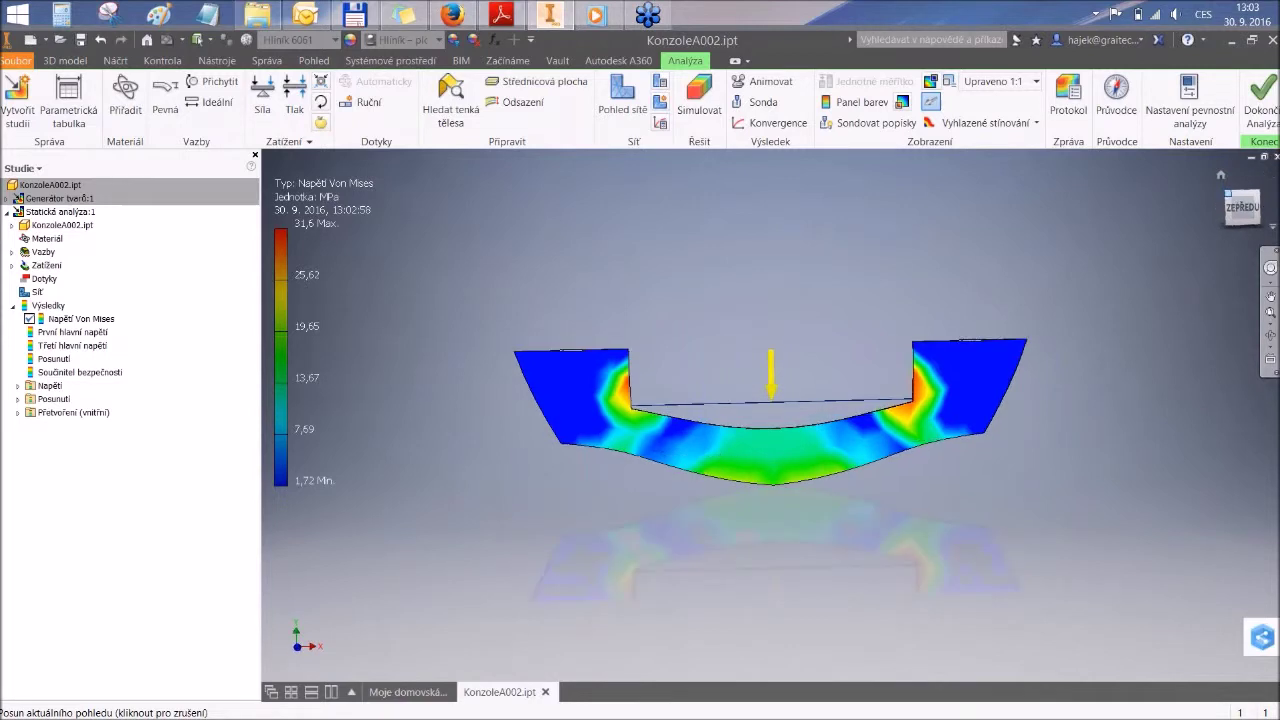
{"action": "key", "text": "F6"}
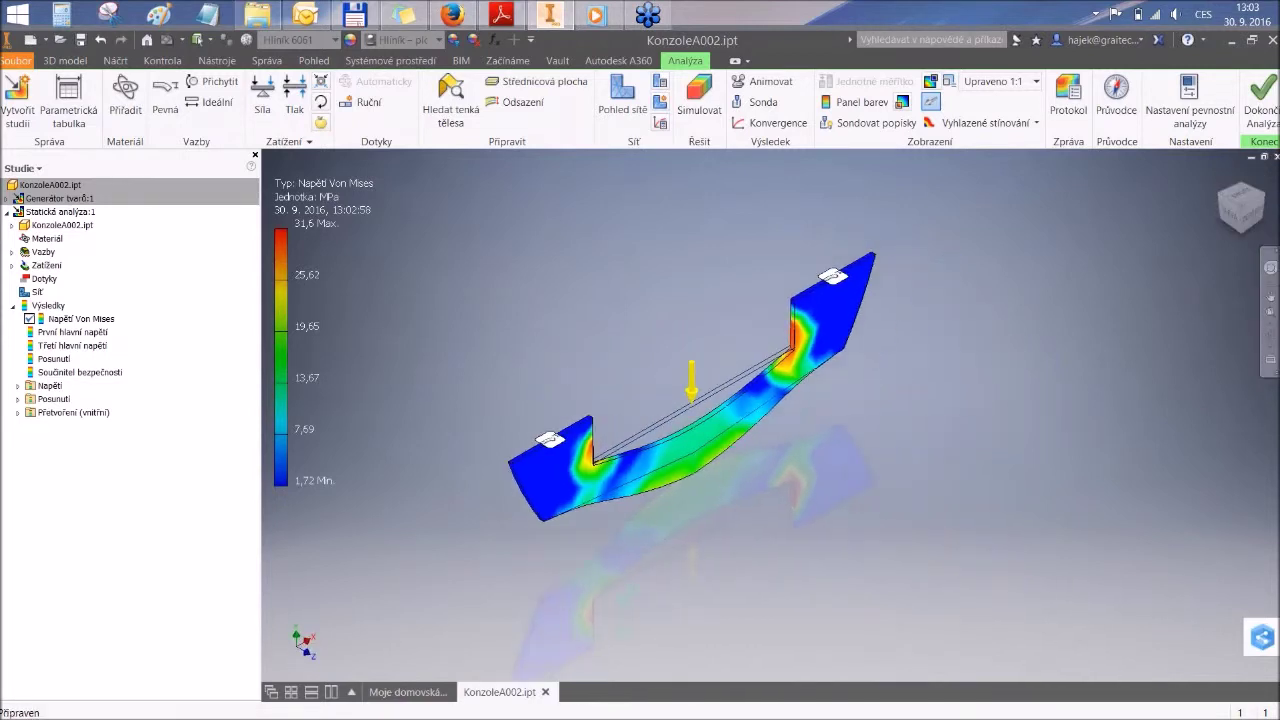
{"action": "left_click", "coordinate": [87, 331]}
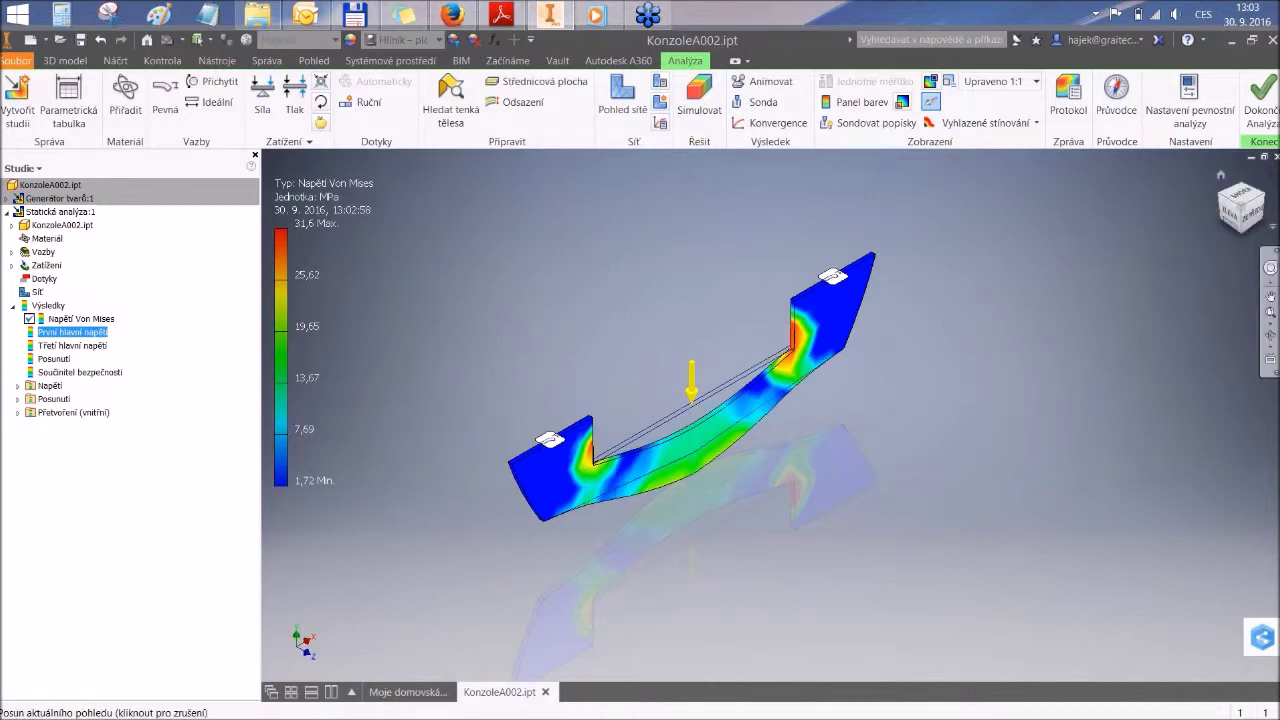
{"action": "left_click", "coordinate": [1262, 202]}
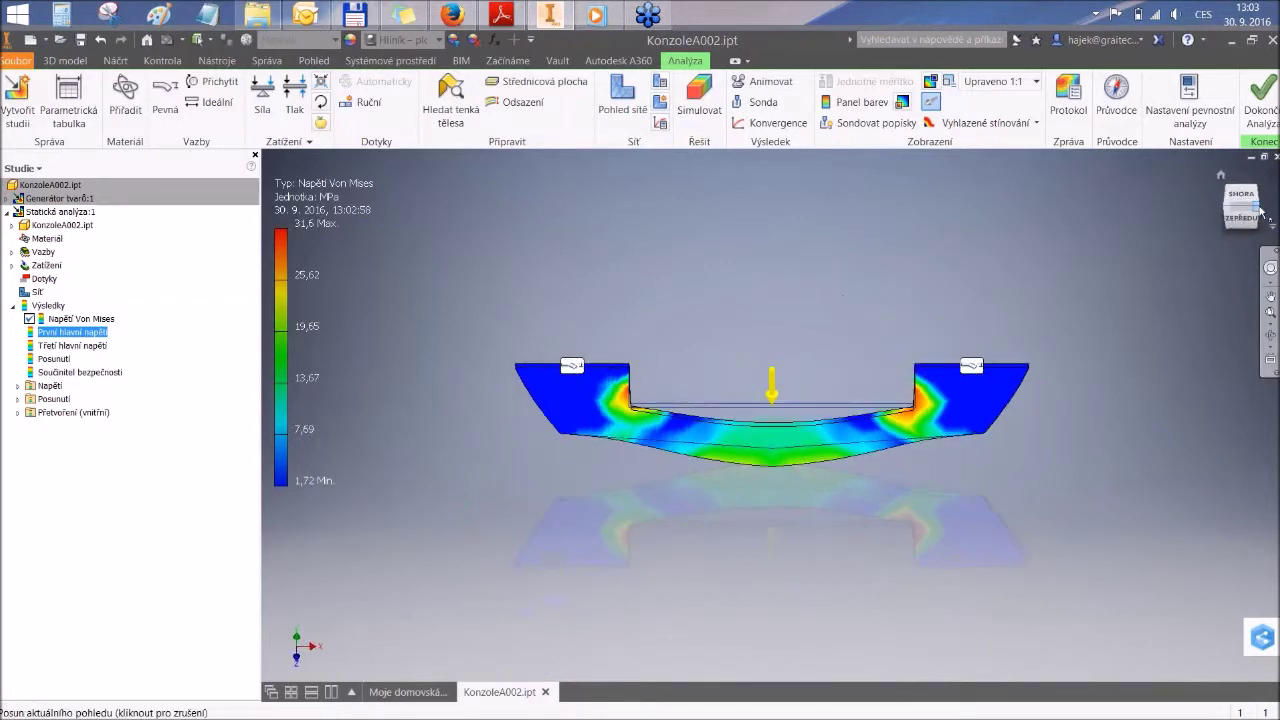
{"action": "left_click", "coordinate": [1266, 204]}
{"action": "left_click", "coordinate": [1266, 204]}
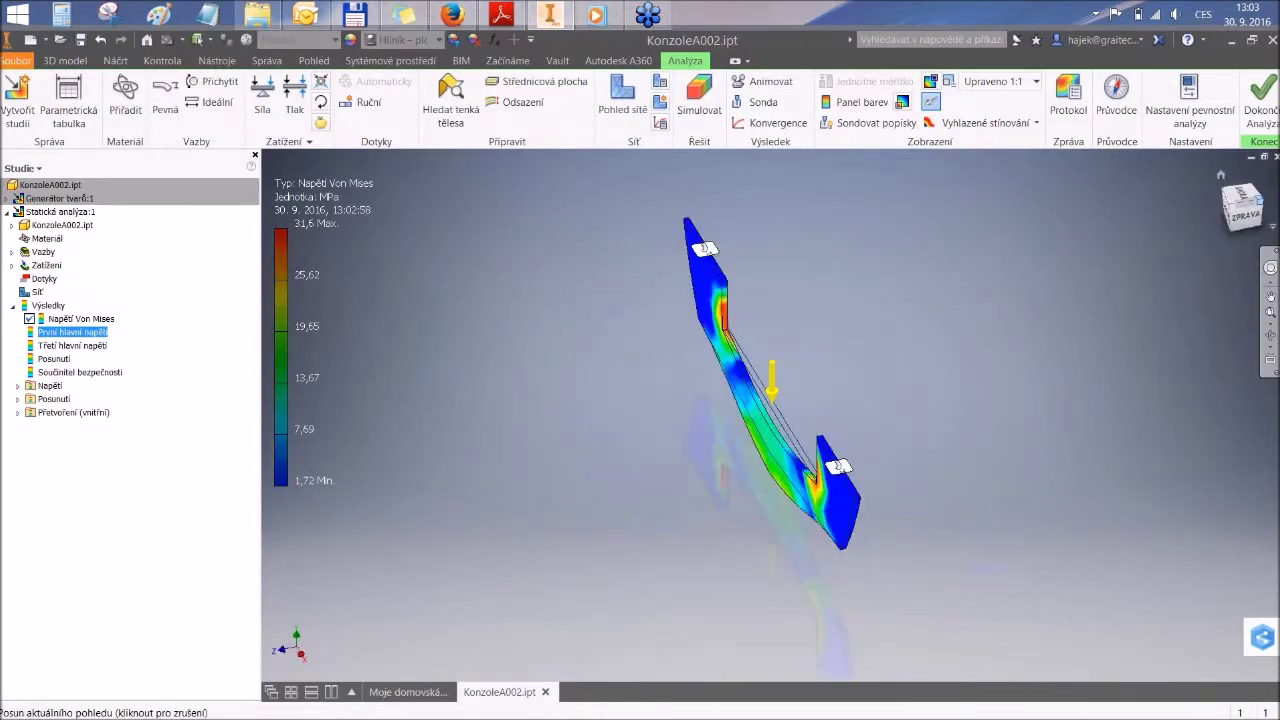
{"action": "left_click", "coordinate": [1266, 204]}
{"action": "left_click_drag", "start_coordinate": [513, 372], "coordinate": [504, 421]}
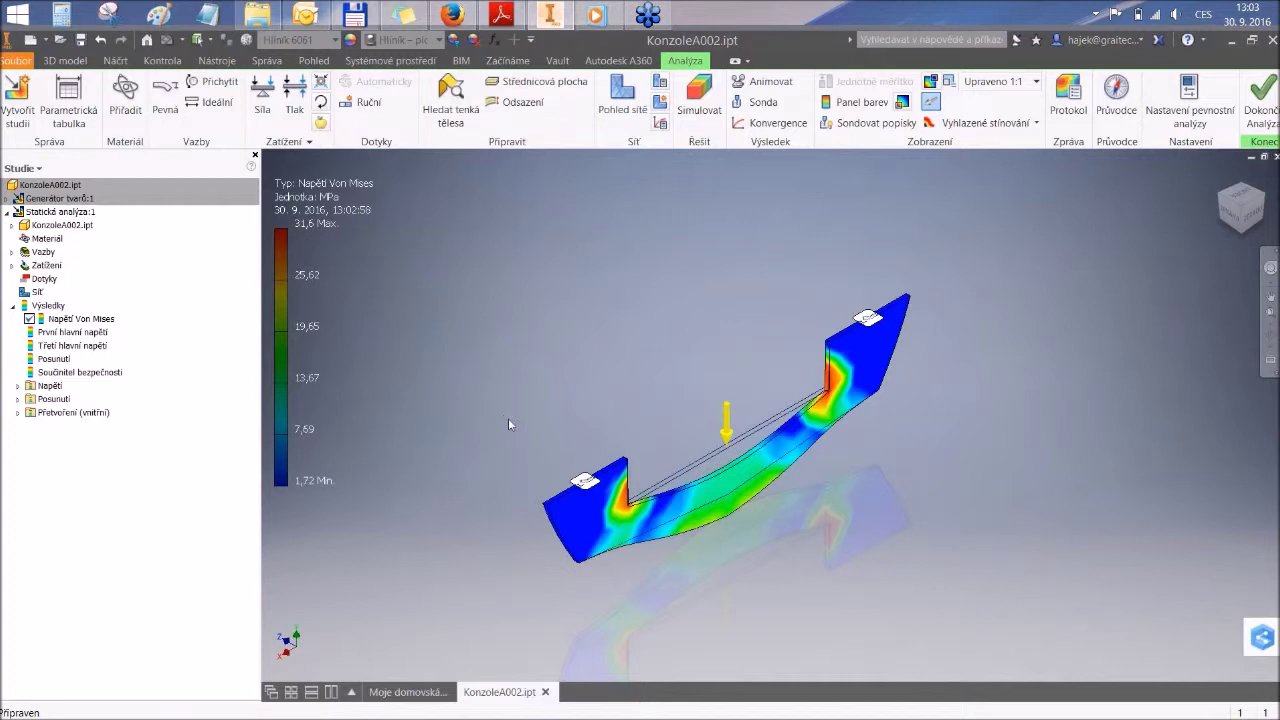
{"action": "middle_click_drag", "start_coordinate": [694, 336], "coordinate": [699, 309]}
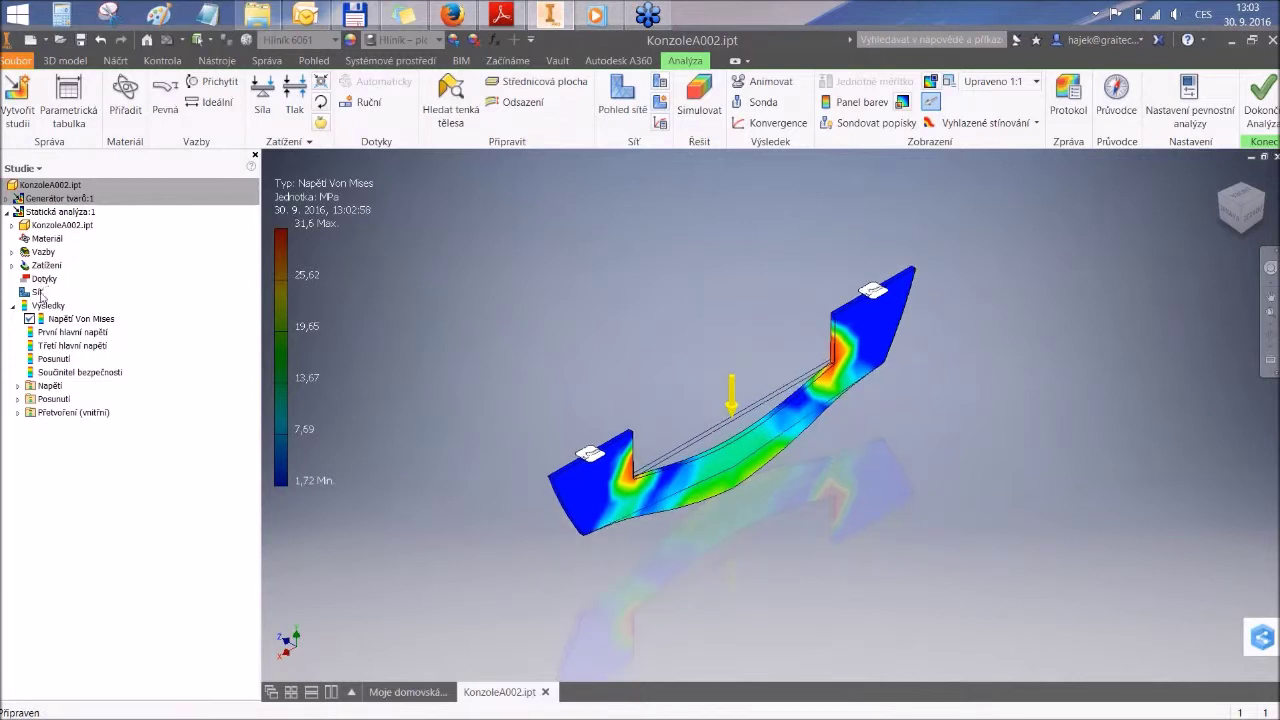
Step: Examine the displacement (Posunutí), third principal stress and first principal stress plots of the static analysis
{"action": "double_click", "coordinate": [54, 358]}
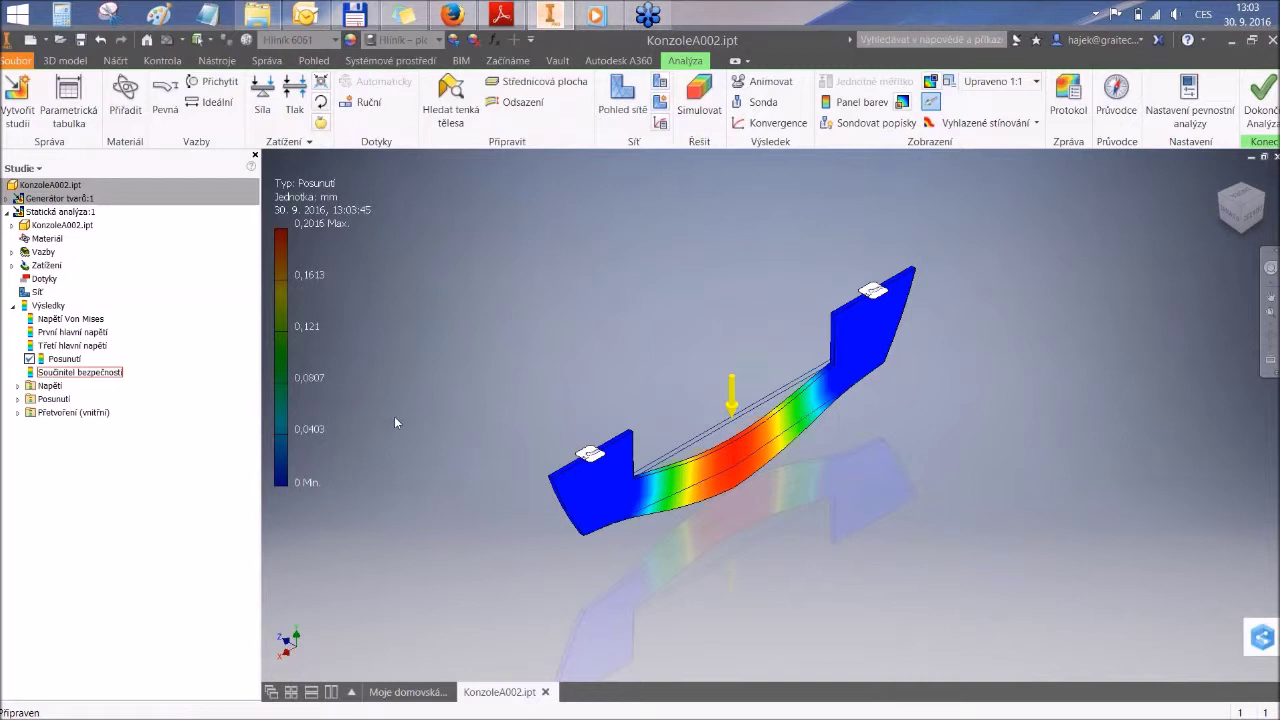
{"action": "double_click", "coordinate": [63, 346]}
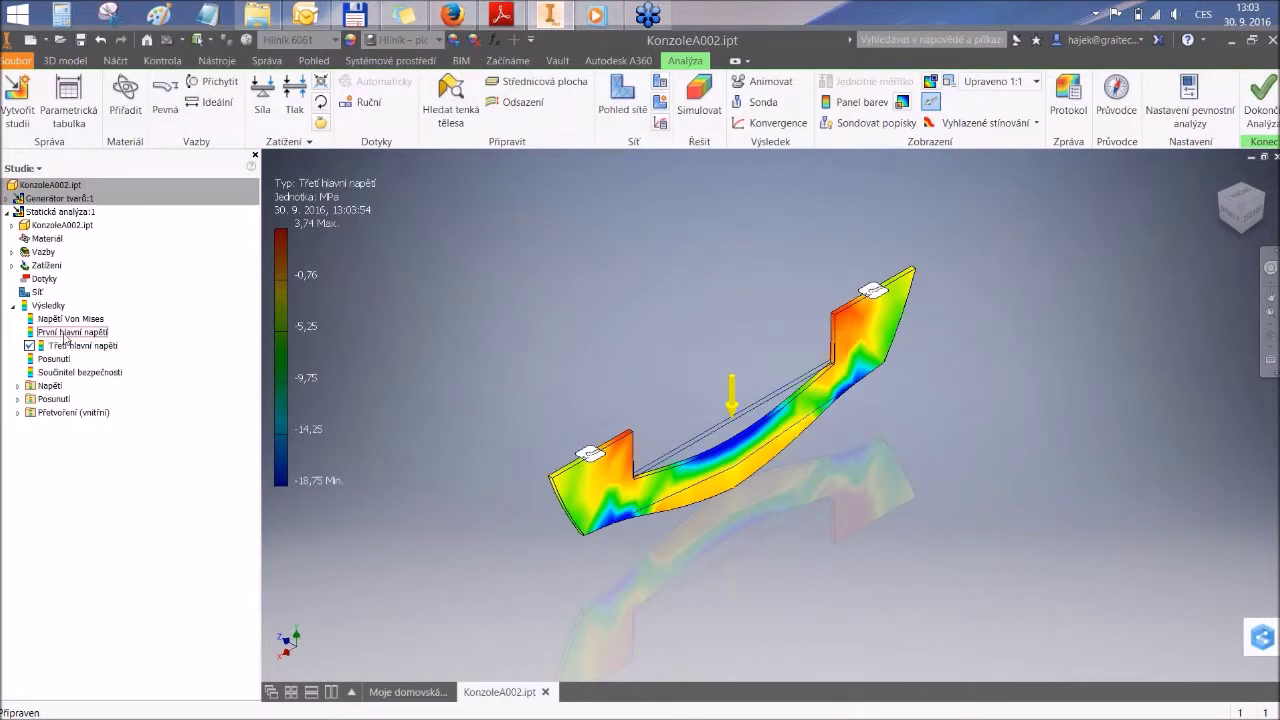
{"action": "middle_click_drag", "start_coordinate": [807, 465], "coordinate": [831, 450]}
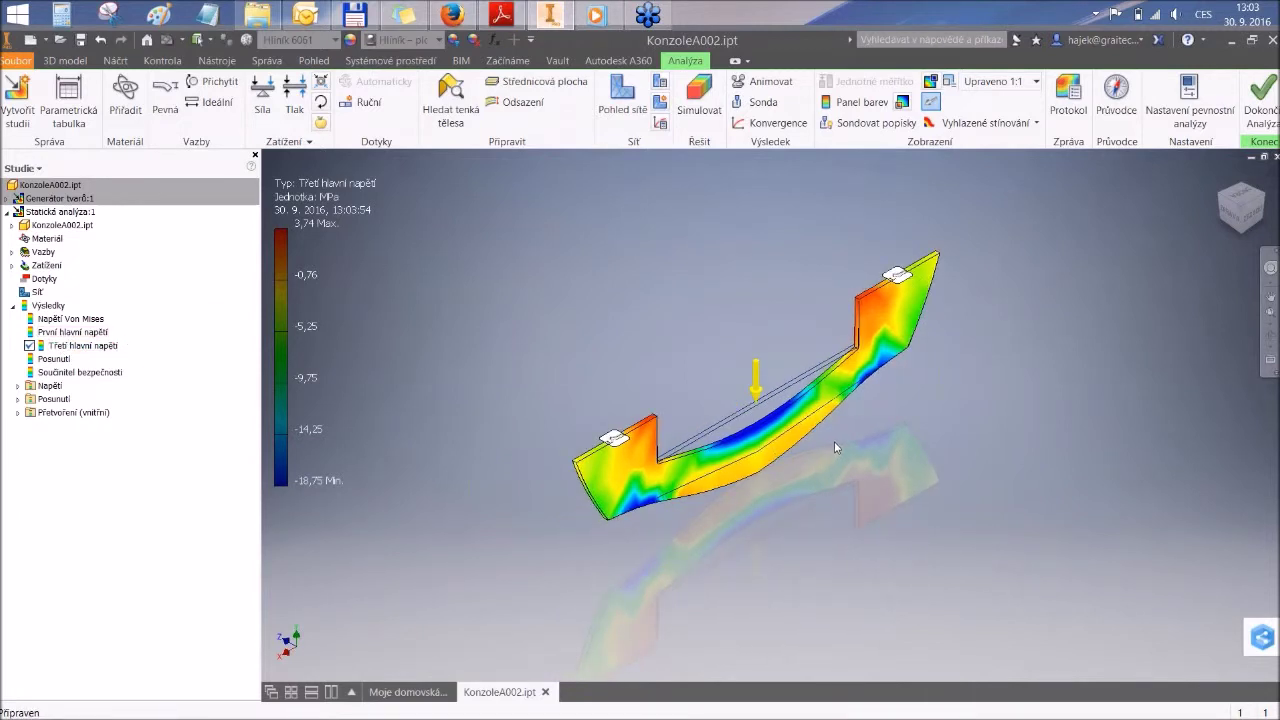
{"action": "double_click", "coordinate": [70, 319]}
{"action": "double_click", "coordinate": [84, 332]}
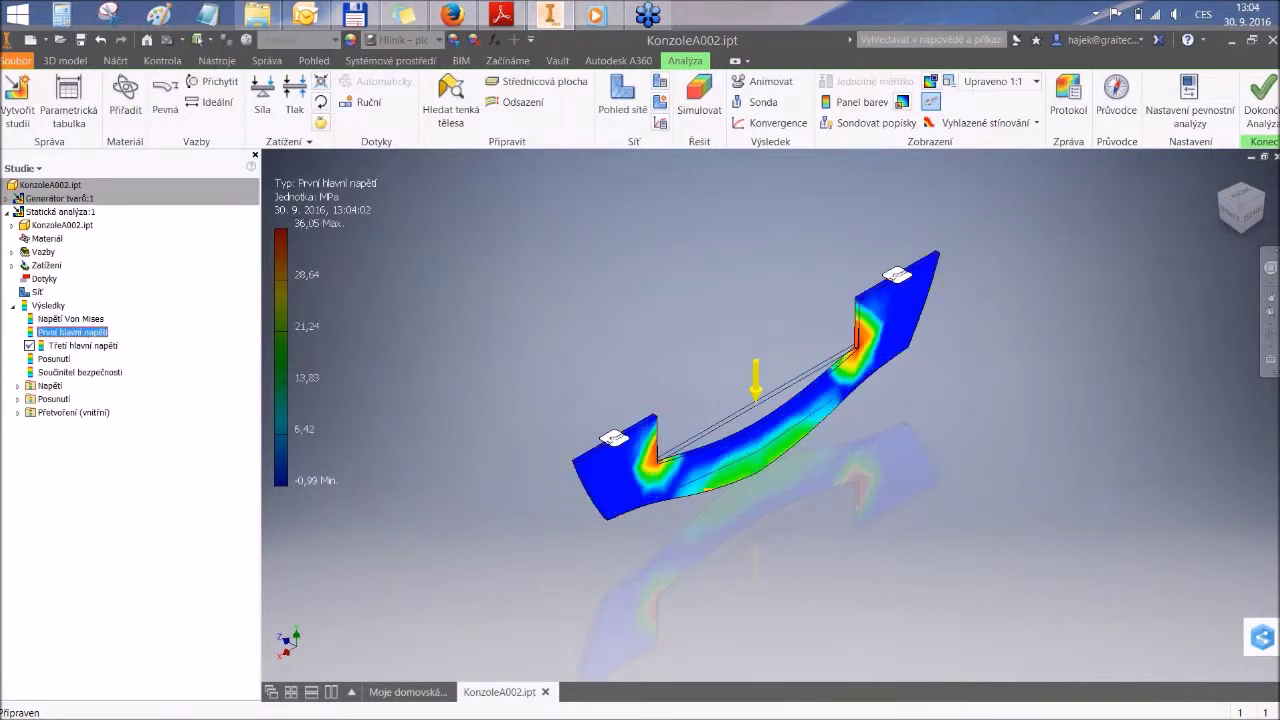
{"action": "middle_click_drag", "start_coordinate": [690, 425], "coordinate": [600, 427]}
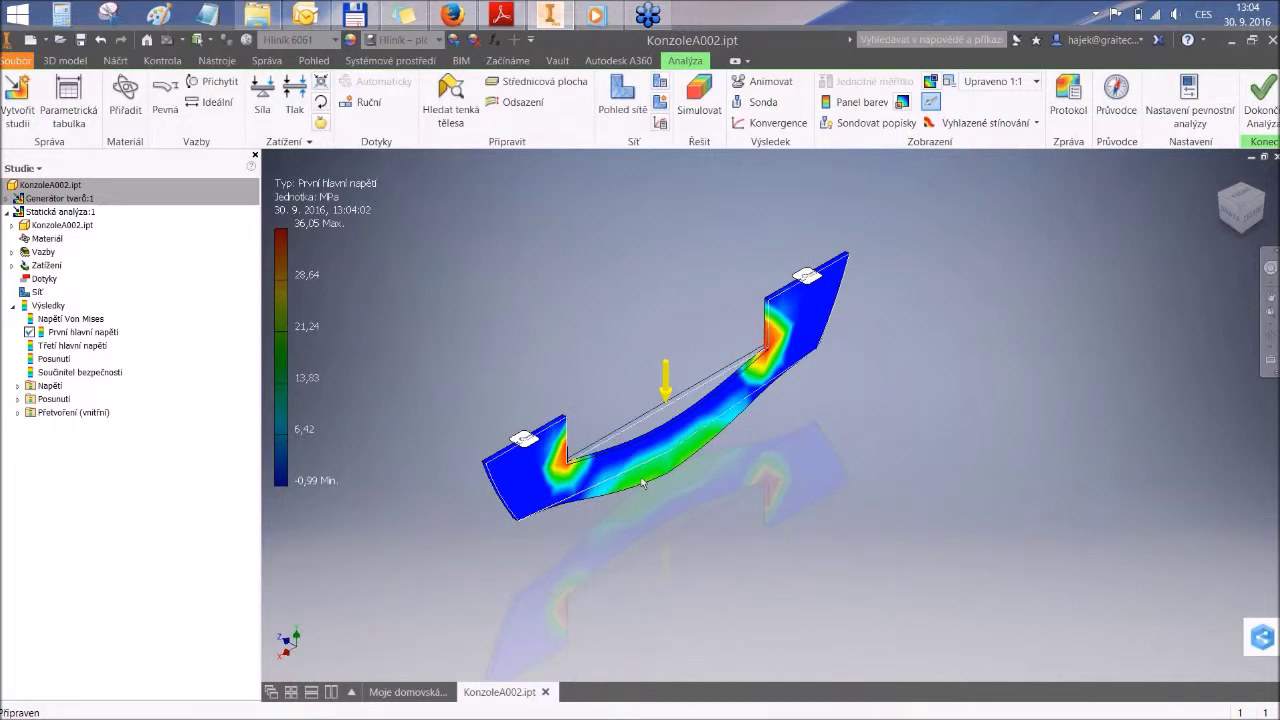
{"action": "middle_click_drag", "start_coordinate": [780, 467], "coordinate": [790, 447]}
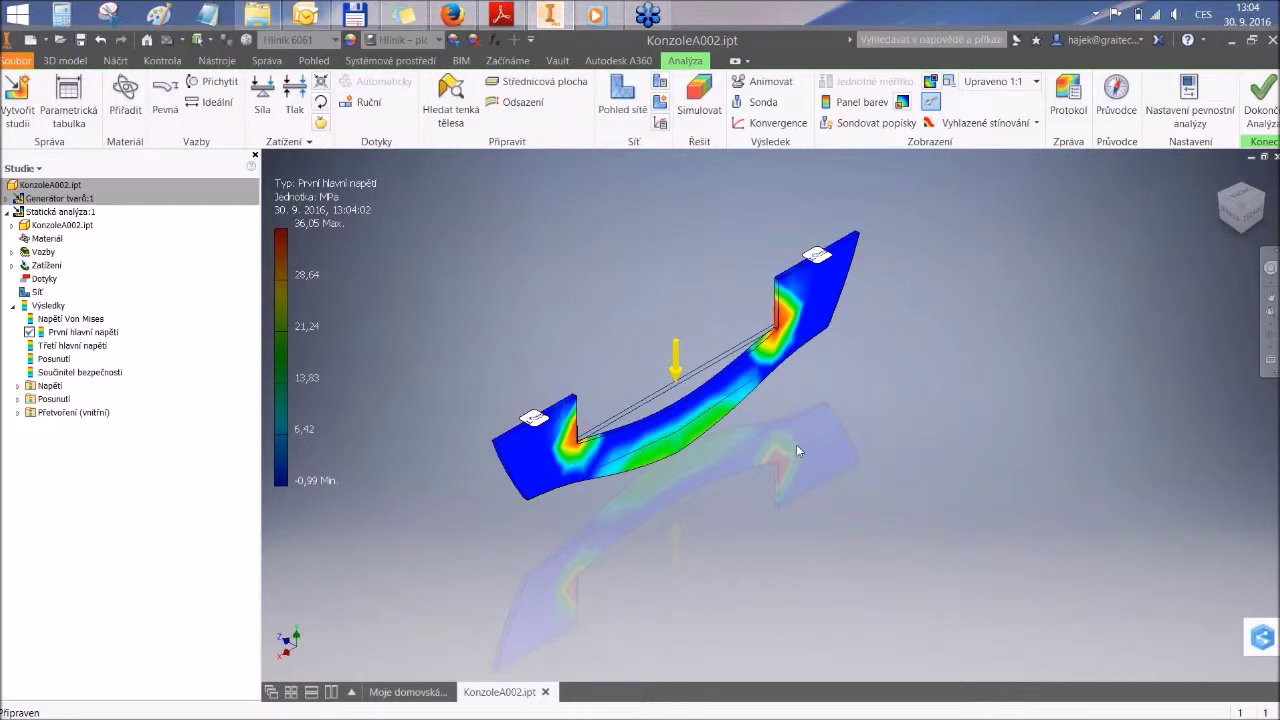
Step: Expand the stress and displacement component results and examine the Posunutí X plot from the back and isometric views
{"action": "left_click", "coordinate": [18, 386]}
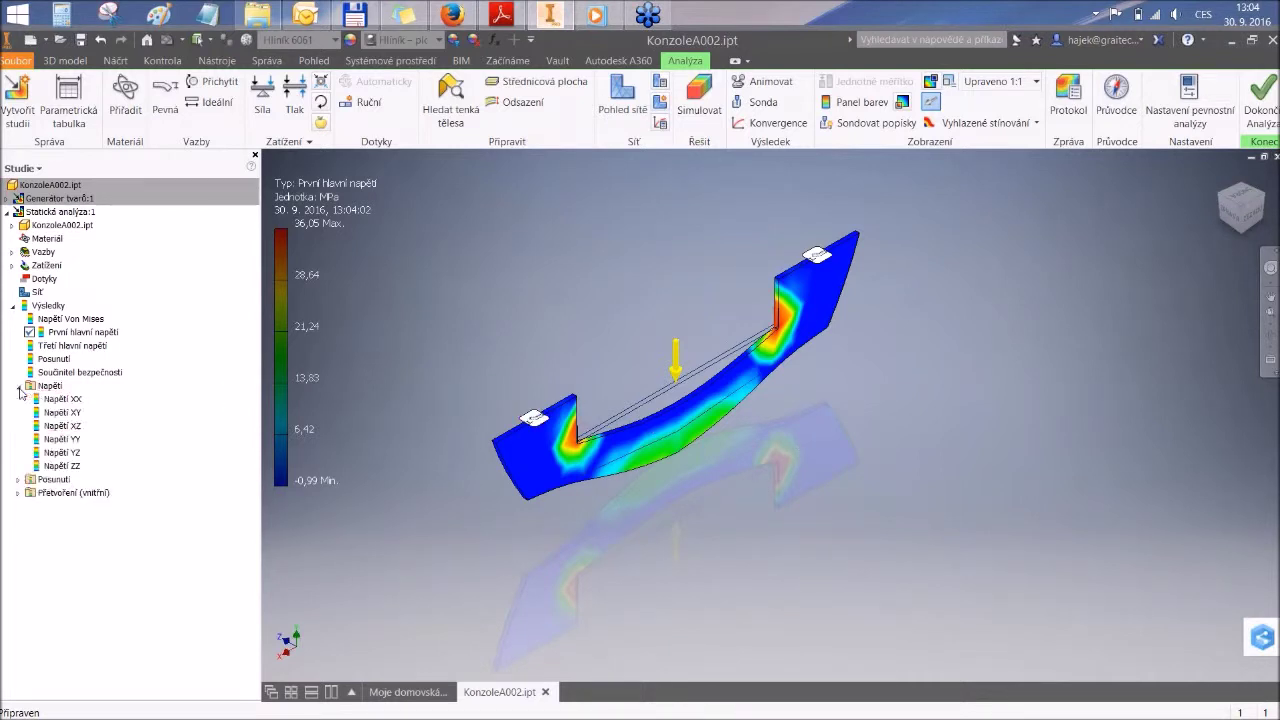
{"action": "left_click", "coordinate": [55, 404]}
{"action": "left_click", "coordinate": [60, 412]}
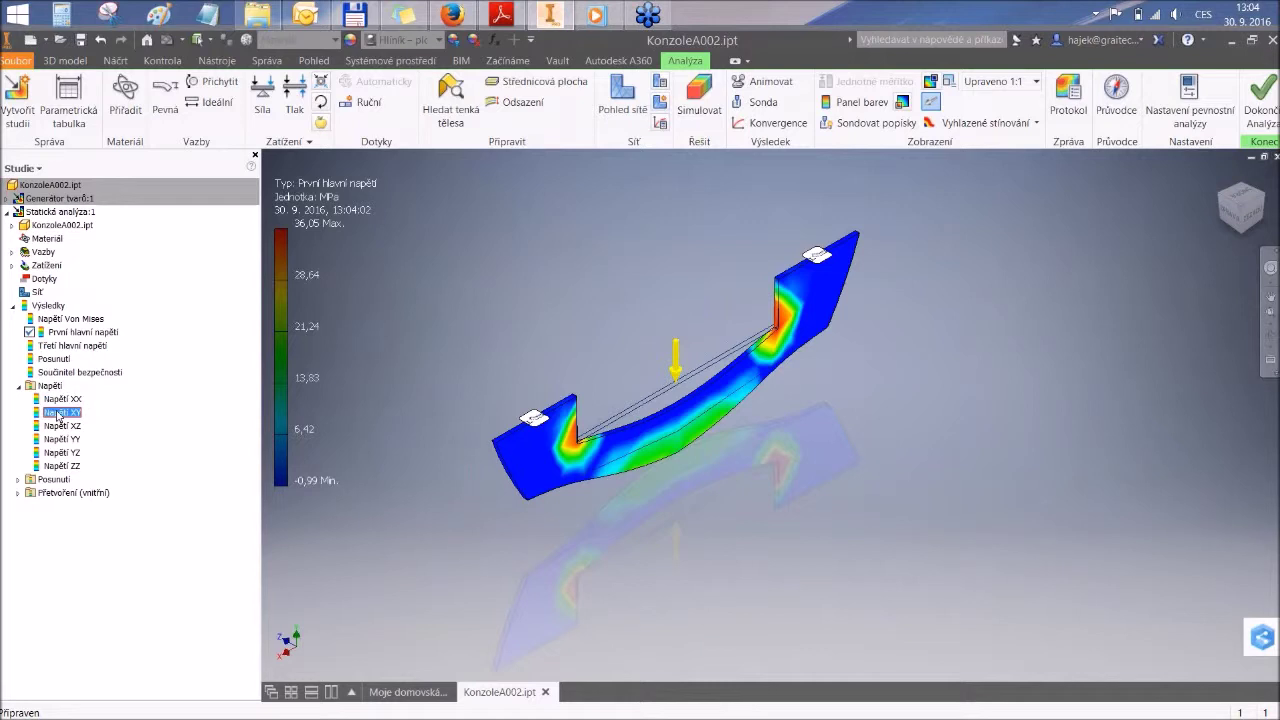
{"action": "left_click", "coordinate": [19, 480]}
{"action": "double_click", "coordinate": [68, 492]}
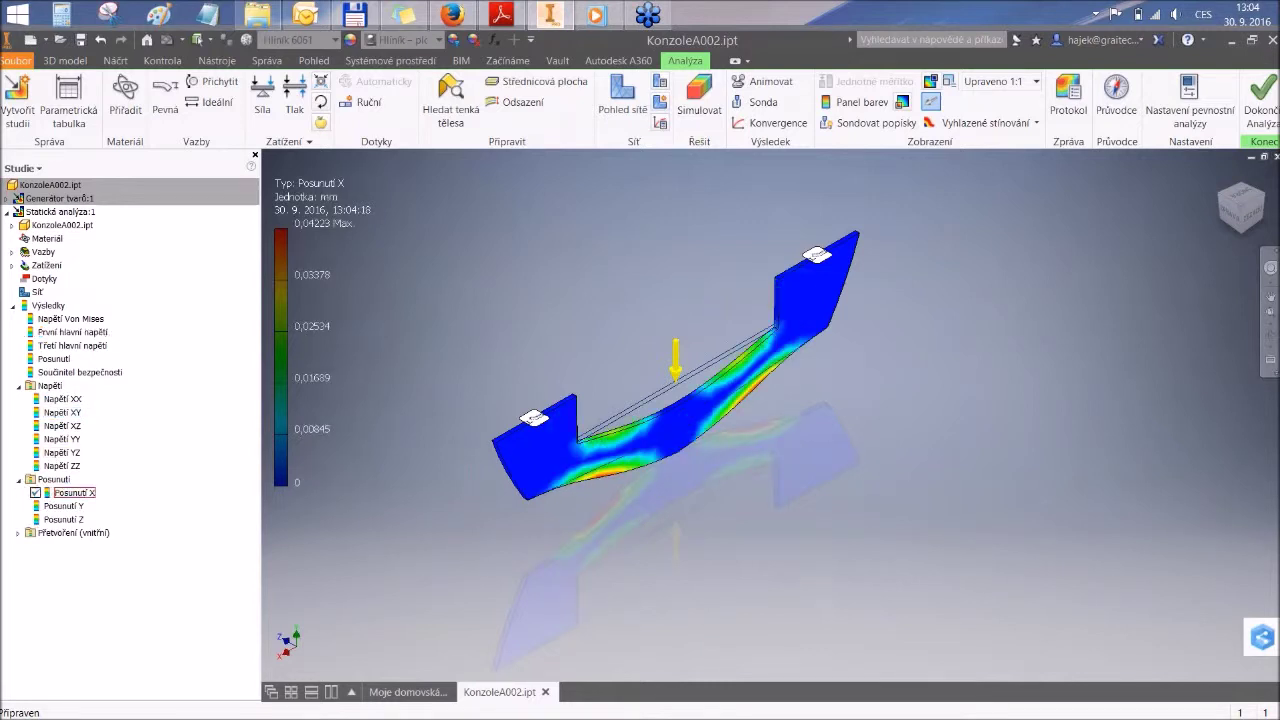
{"action": "left_click", "coordinate": [1256, 218]}
{"action": "left_click", "coordinate": [1257, 196]}
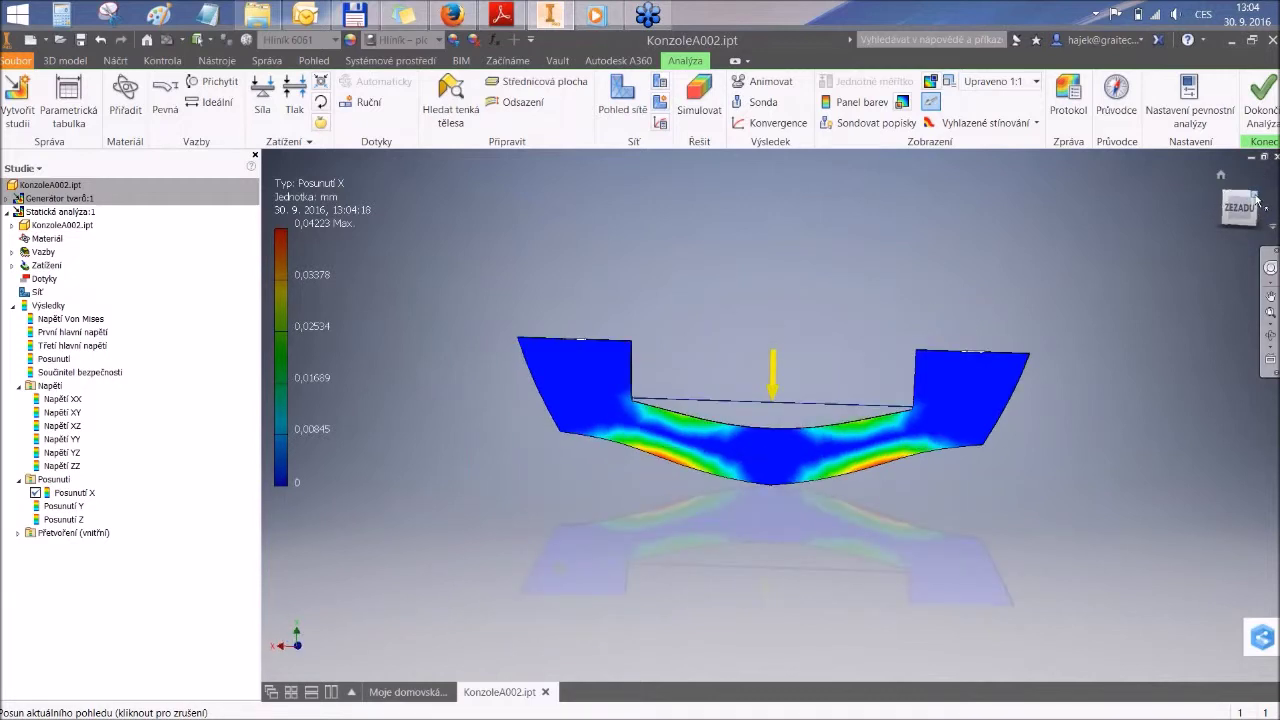
{"action": "middle_click_drag", "start_coordinate": [1024, 399], "coordinate": [944, 399]}
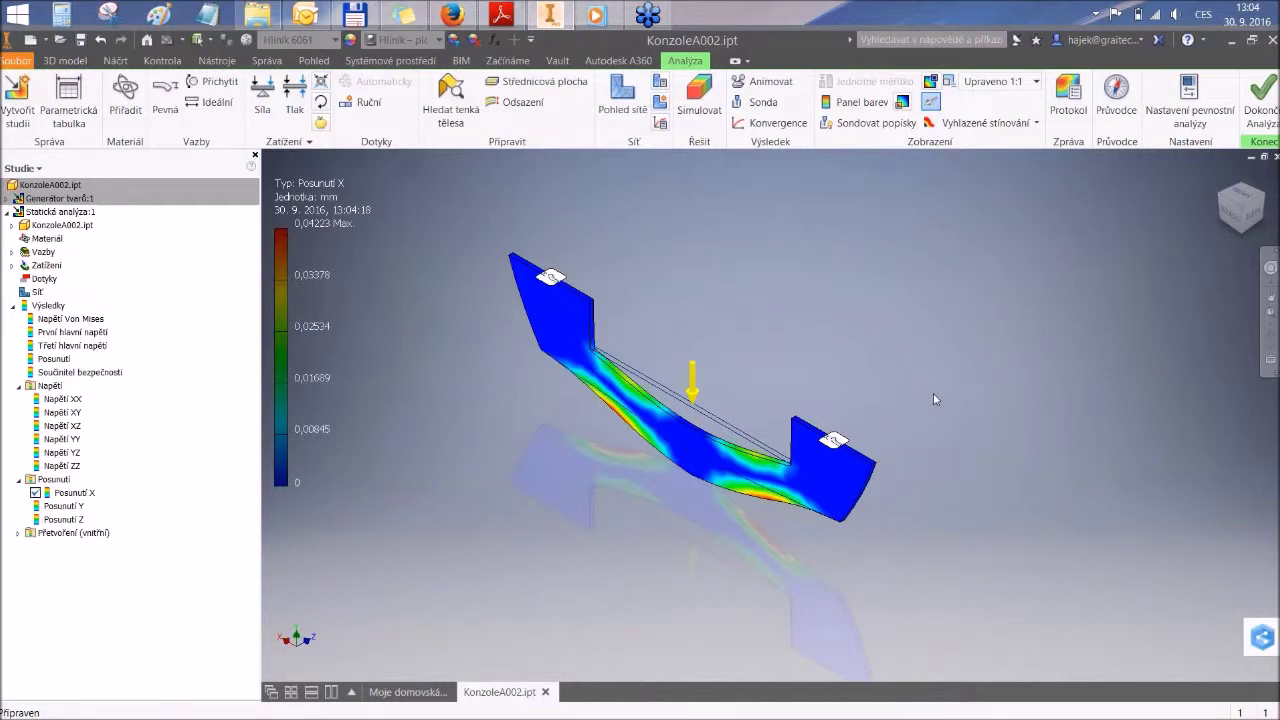
{"action": "middle_click_drag", "start_coordinate": [886, 377], "coordinate": [915, 392]}
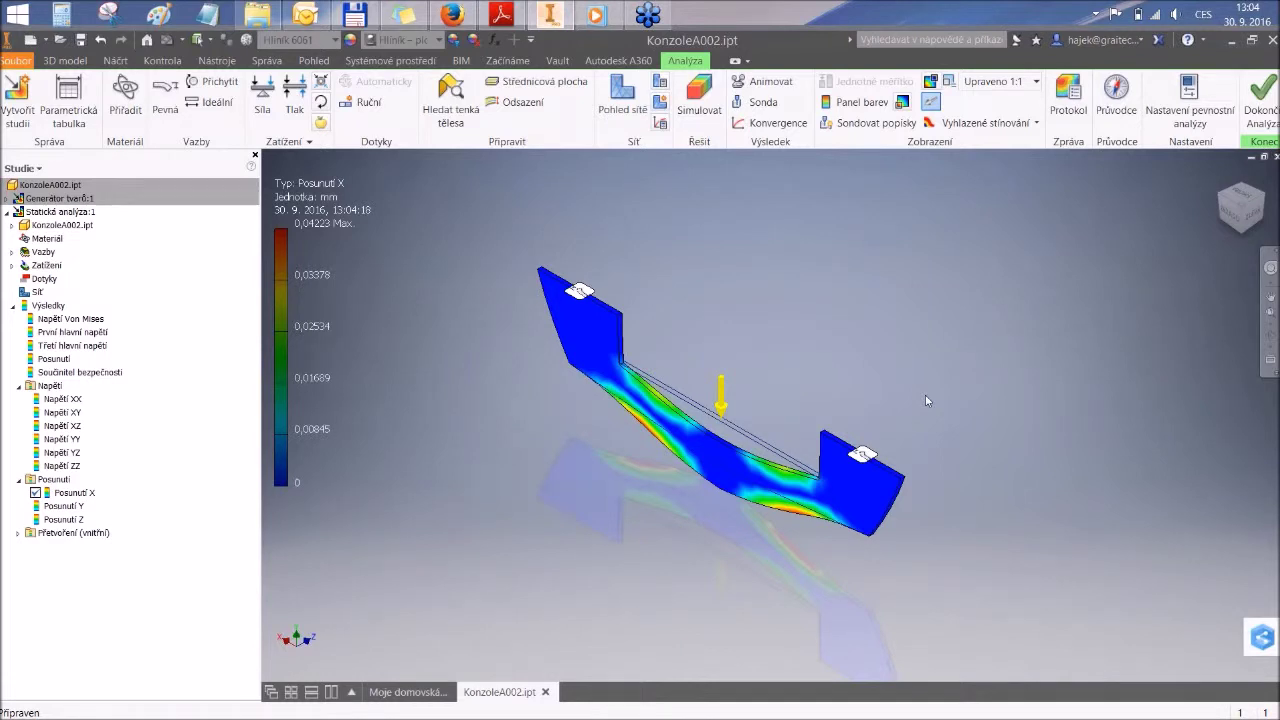
{"action": "middle_click_drag", "start_coordinate": [856, 370], "coordinate": [841, 410]}
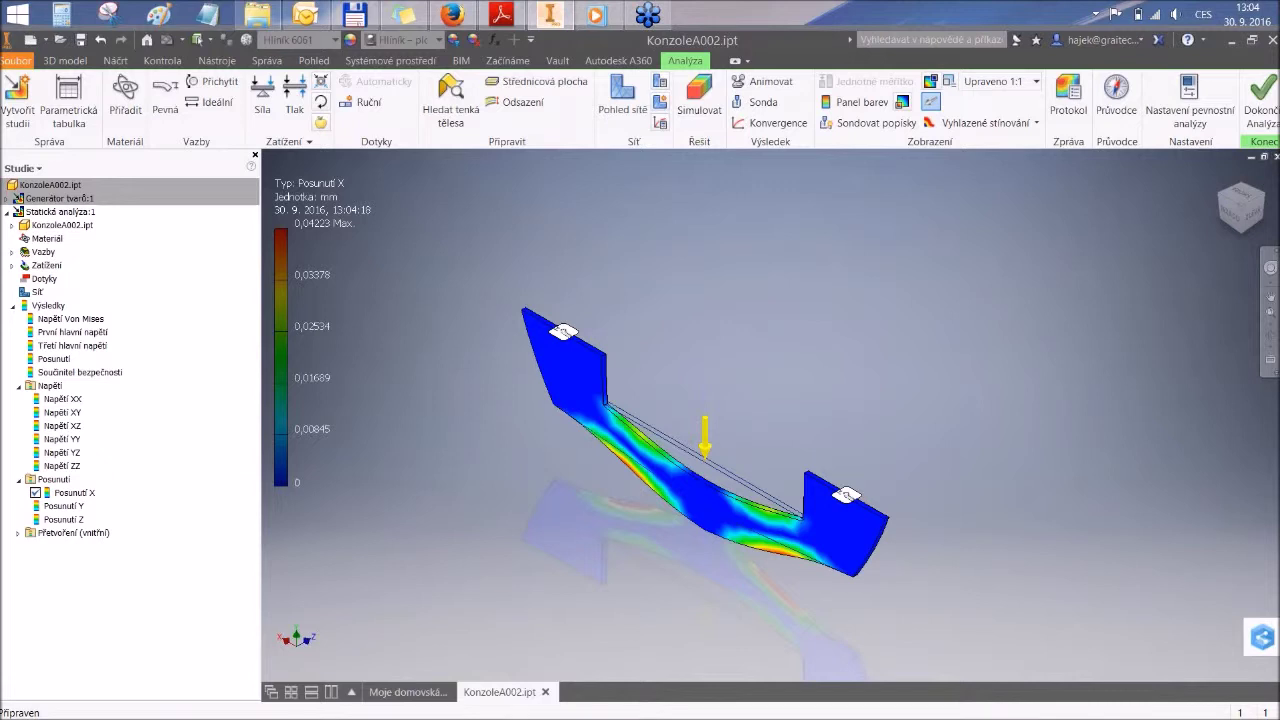
{"action": "left_click_drag", "start_coordinate": [1224, 200], "coordinate": [928, 300]}
{"action": "middle_click_drag", "start_coordinate": [928, 300], "coordinate": [851, 324]}
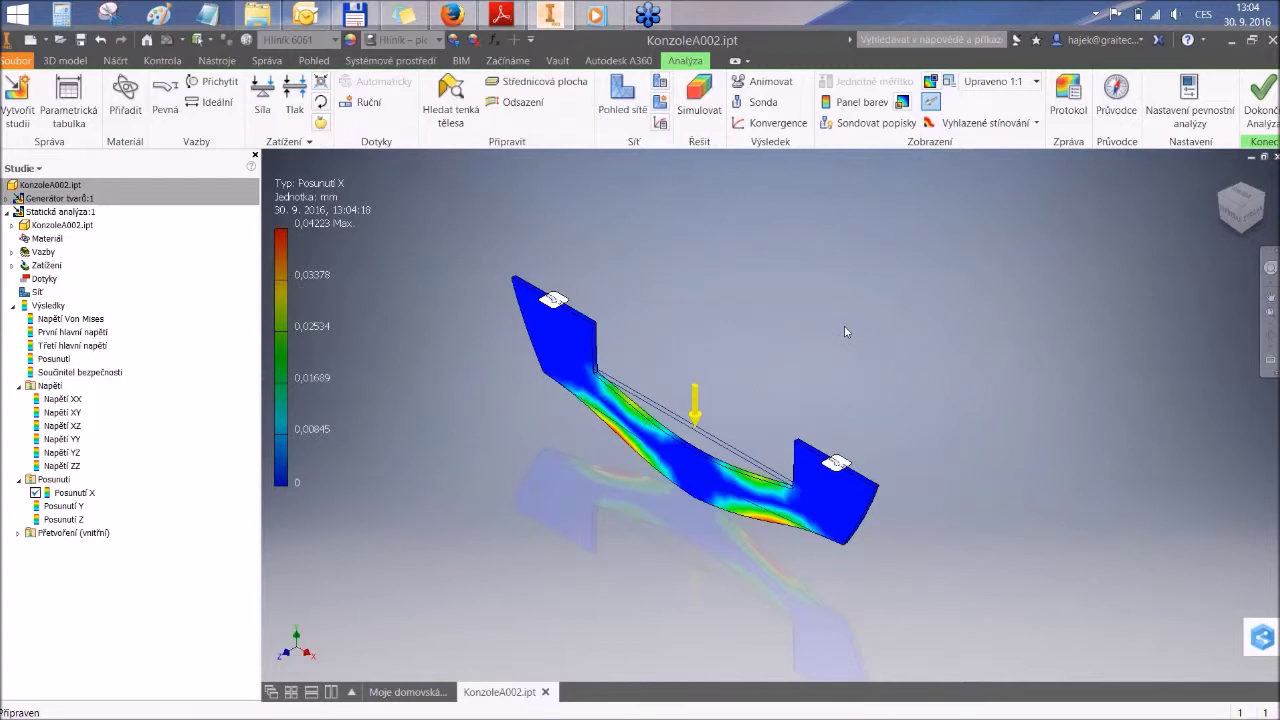
Step: Finish the static analysis and reopen the shape generator environment with the Generátor tvarů:1 study active
{"action": "left_click", "coordinate": [1261, 103]}
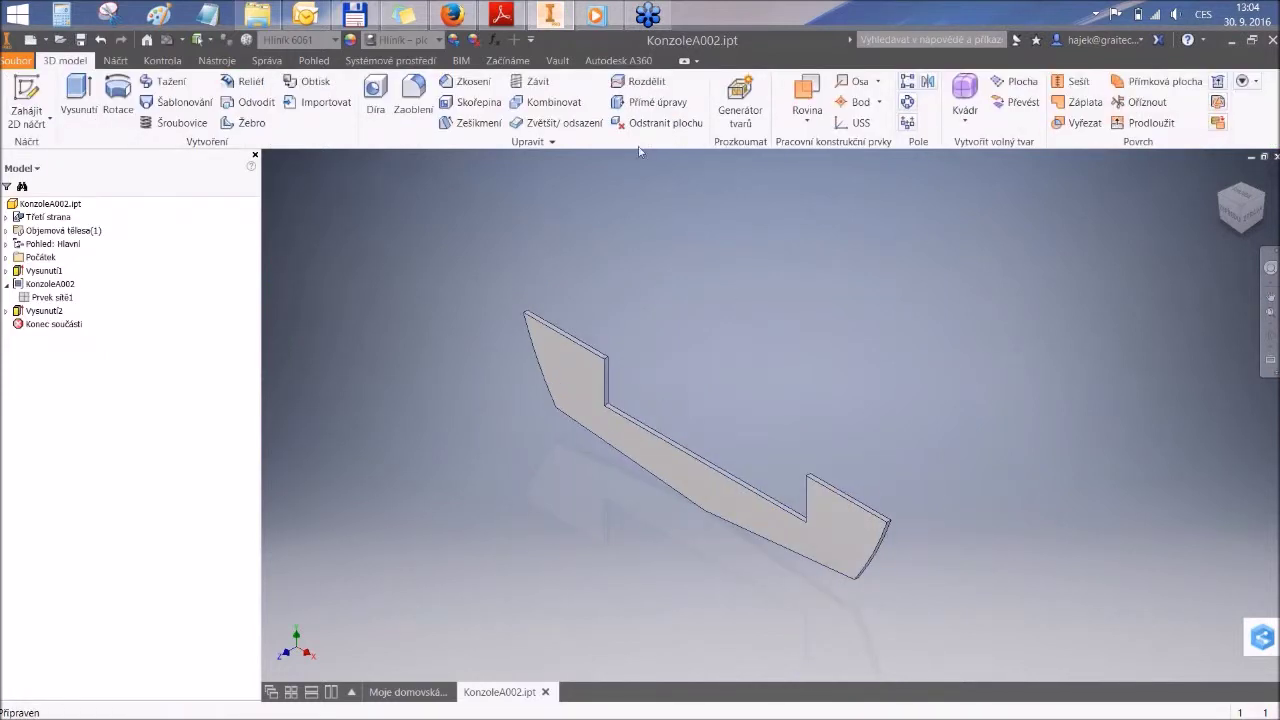
{"action": "left_click", "coordinate": [740, 102]}
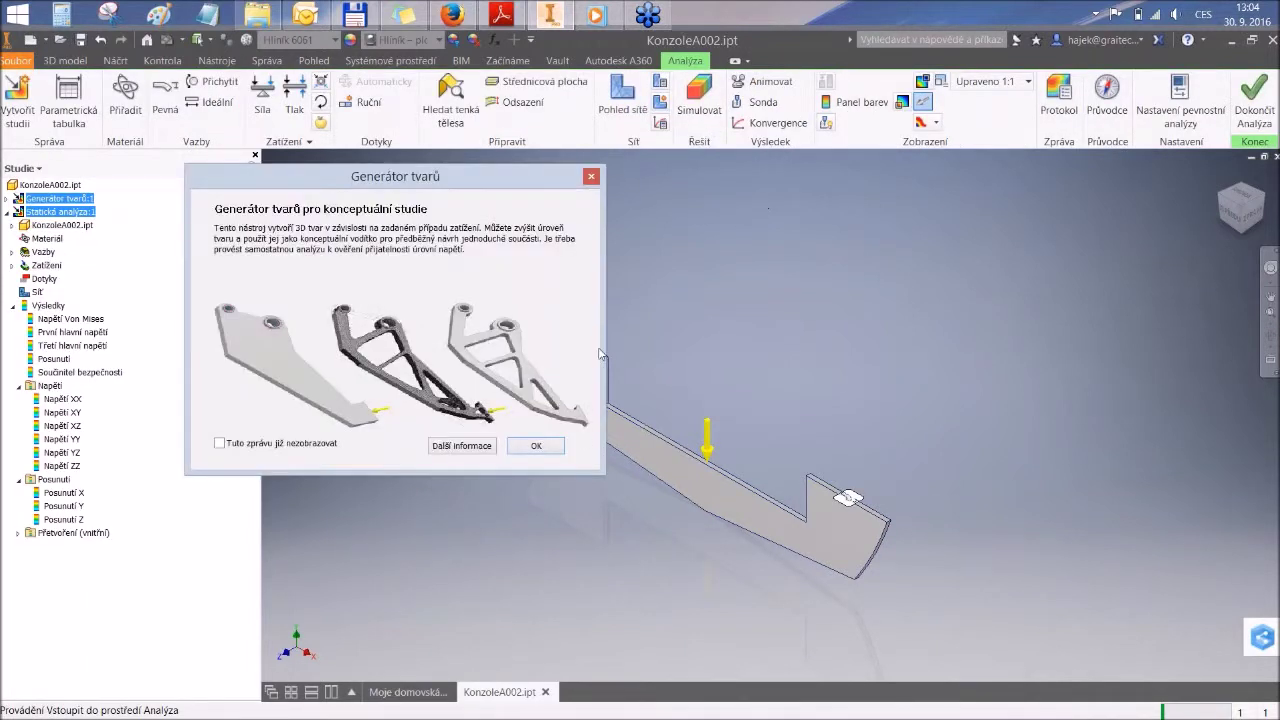
{"action": "left_click", "coordinate": [553, 445]}
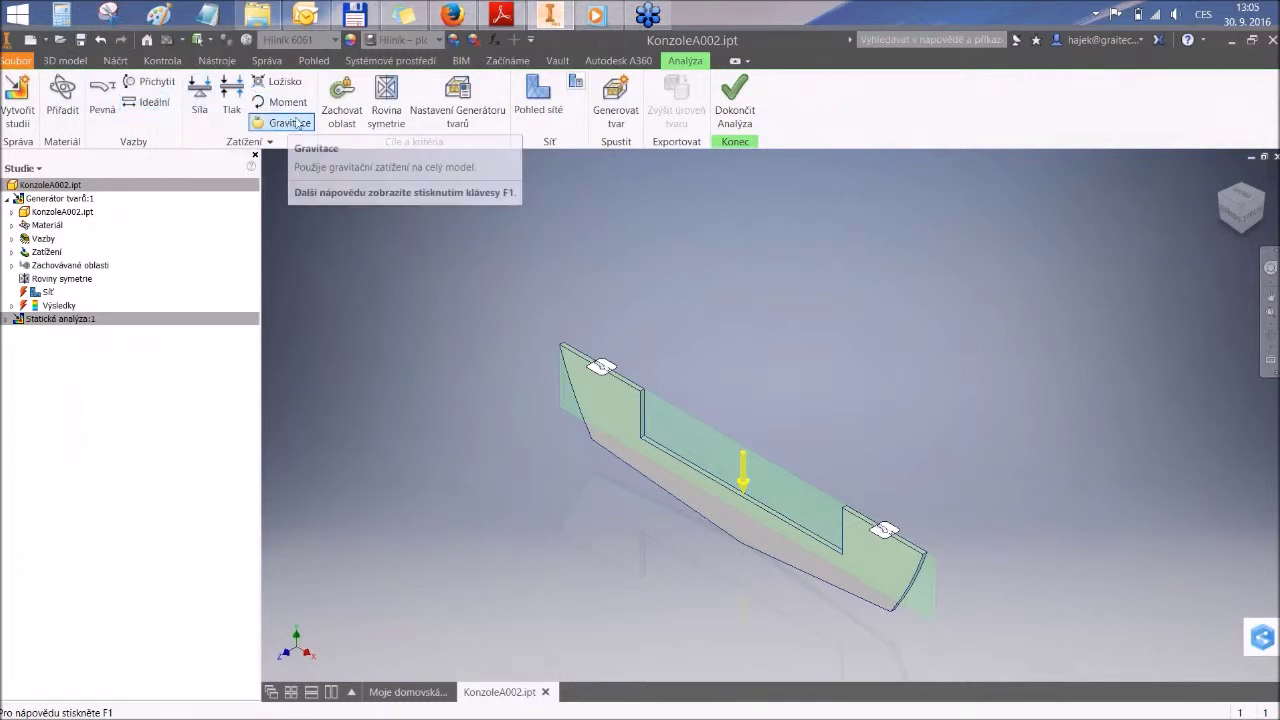
{"action": "middle_click_drag", "start_coordinate": [666, 277], "coordinate": [754, 304], "text": "shift"}
{"action": "scroll", "coordinate": [720, 318], "scroll_direction": "up", "scroll_amount": 3}
{"action": "scroll", "coordinate": [720, 318], "scroll_direction": "down", "scroll_amount": 2}
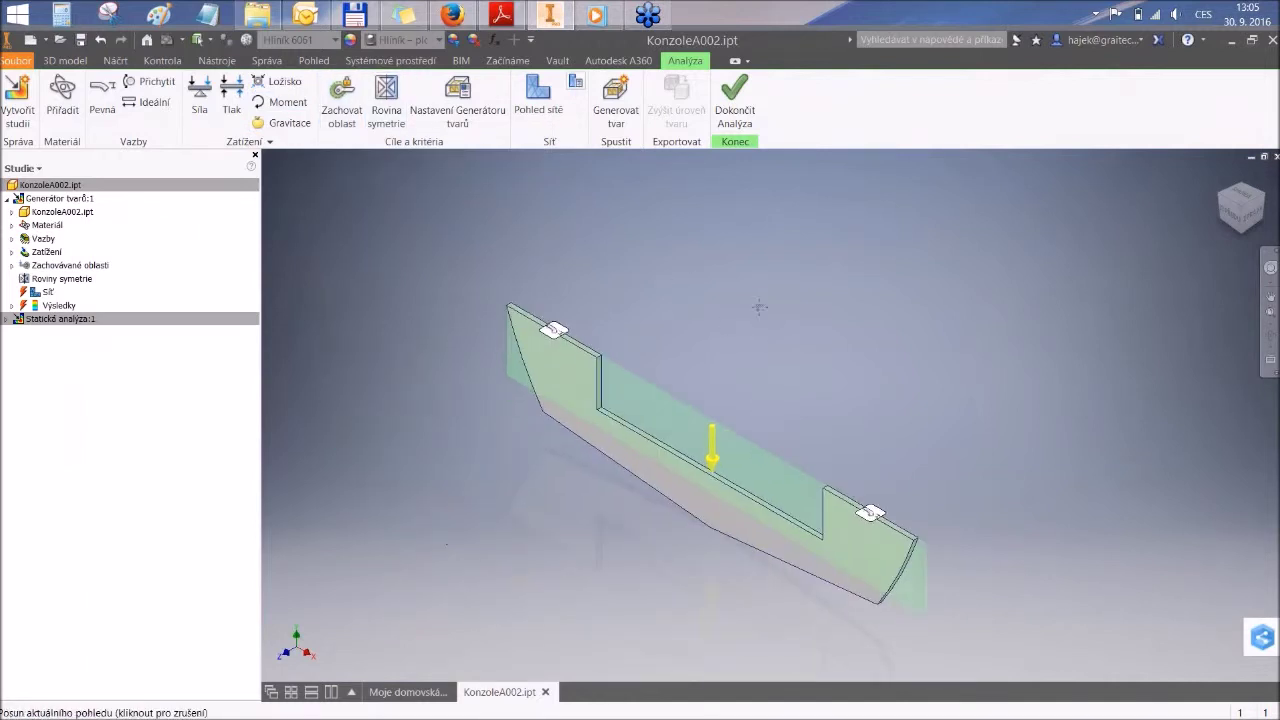
Step: Review the shape generator's percentage-reduction and target-mass criteria, and close the settings without saving
{"action": "left_click", "coordinate": [478, 125]}
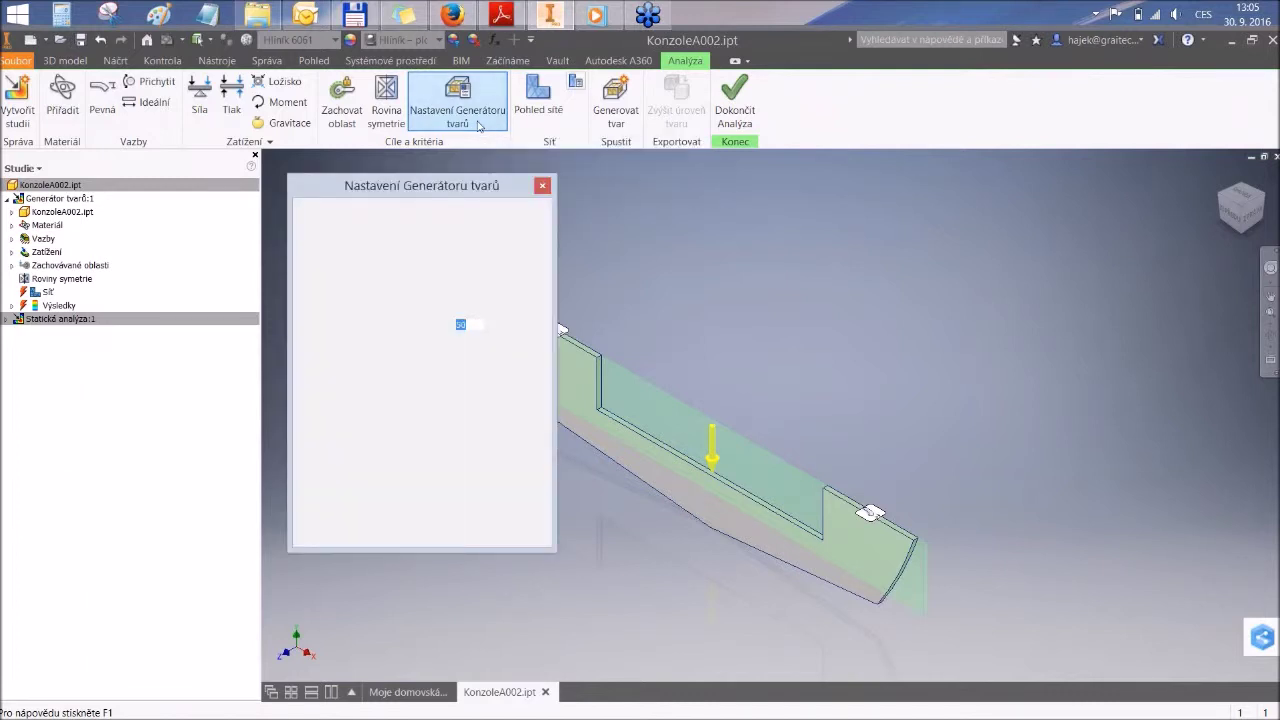
{"action": "left_click_drag", "start_coordinate": [440, 191], "coordinate": [1010, 197]}
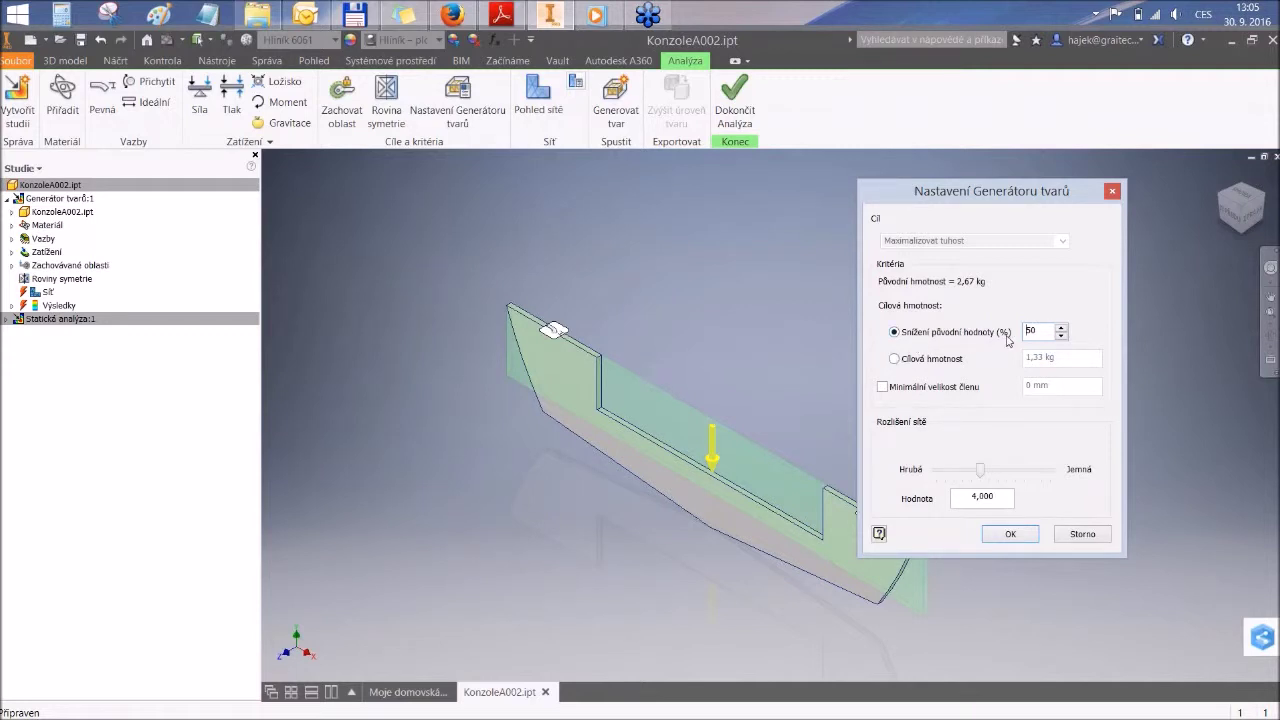
{"action": "left_click", "coordinate": [894, 360]}
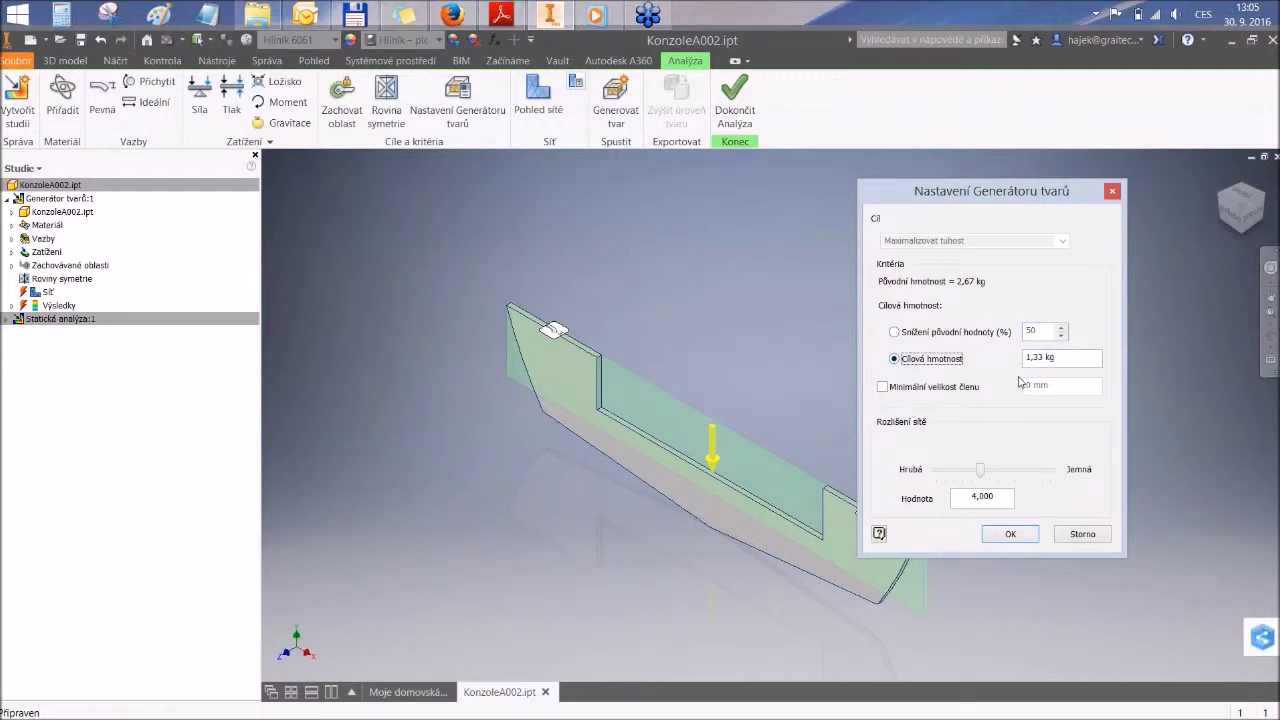
{"action": "left_click", "coordinate": [895, 332]}
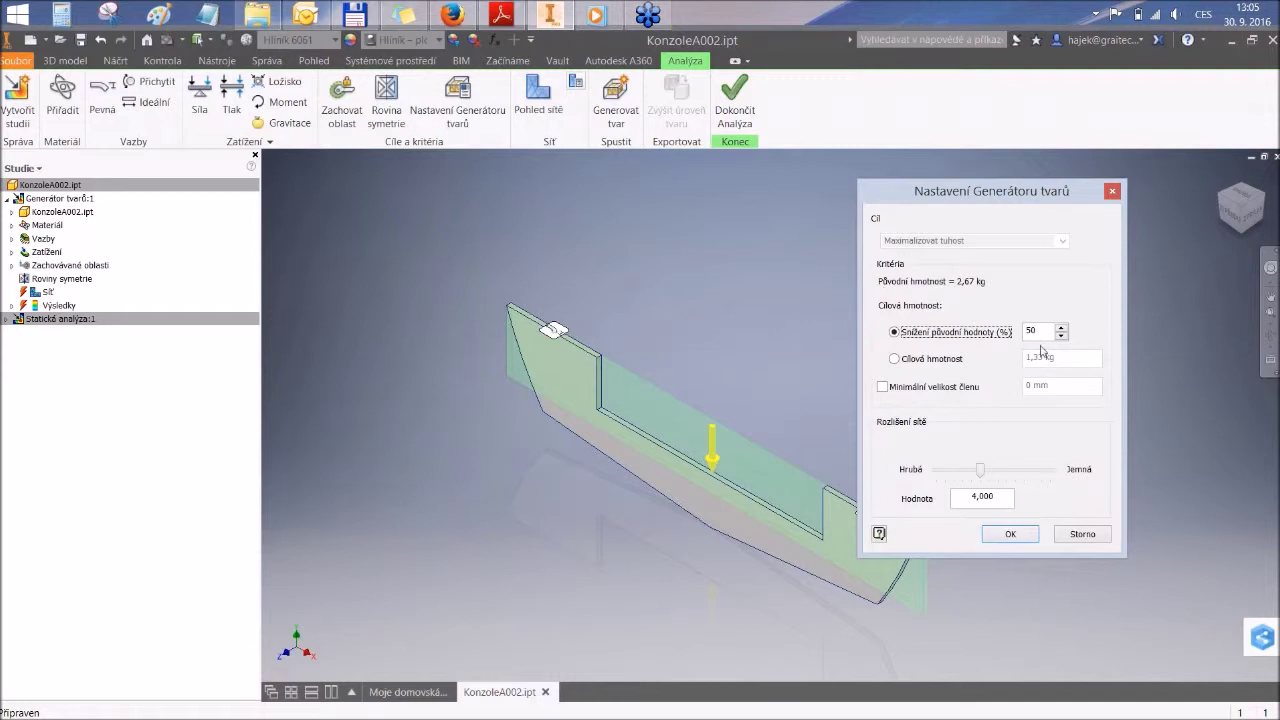
{"action": "left_click", "coordinate": [1083, 534]}
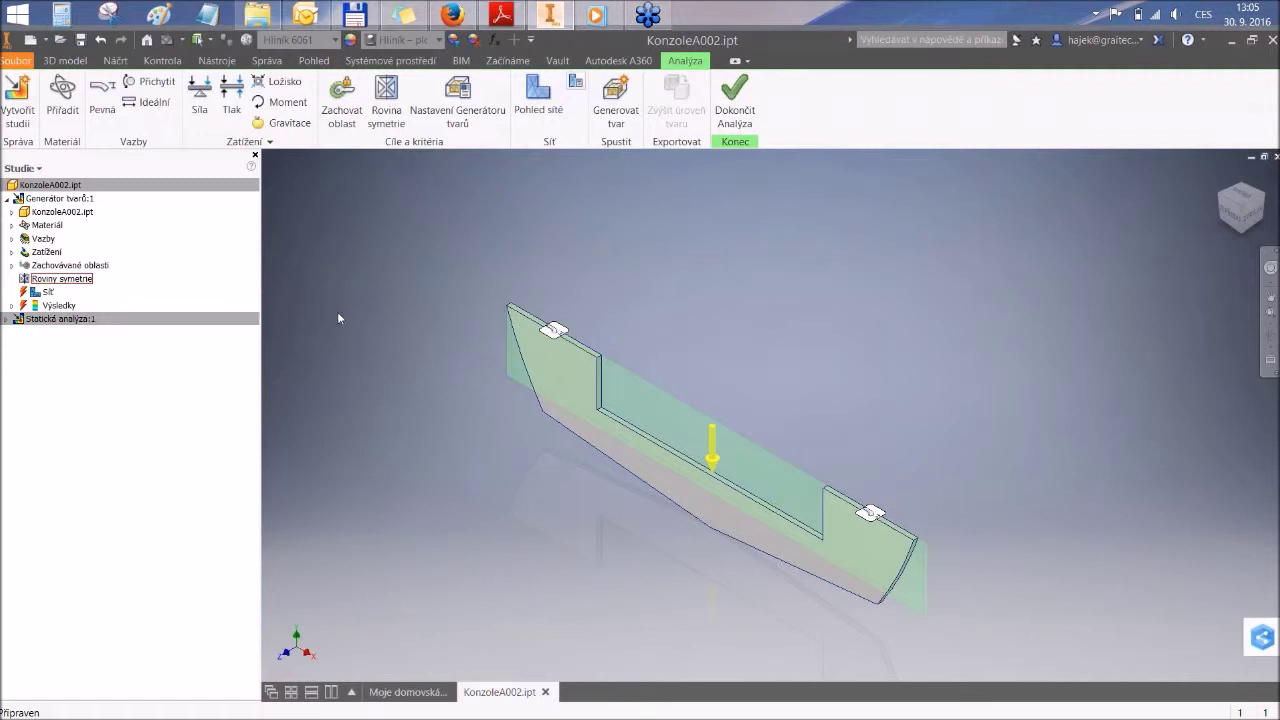
Step: Leave the analysis environment and delete the trimming extrusion Vysunutí2 from the plate
{"action": "left_click", "coordinate": [735, 117]}
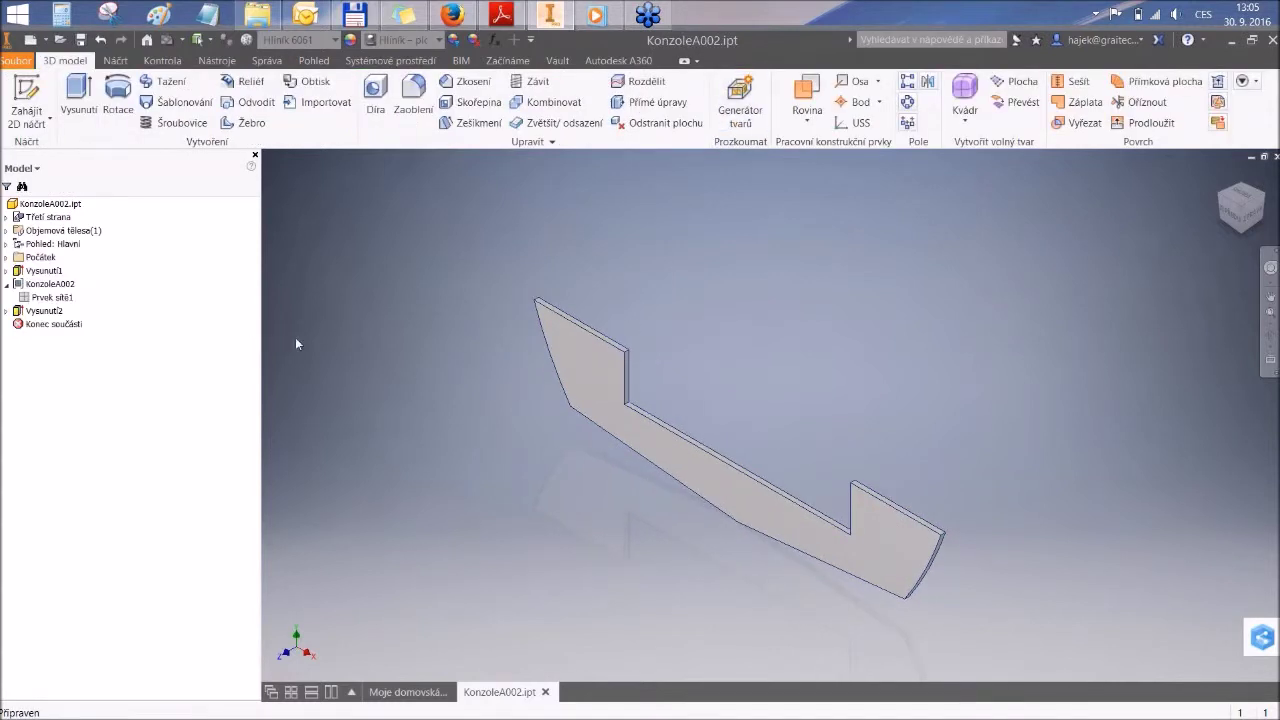
{"action": "left_click", "coordinate": [38, 311]}
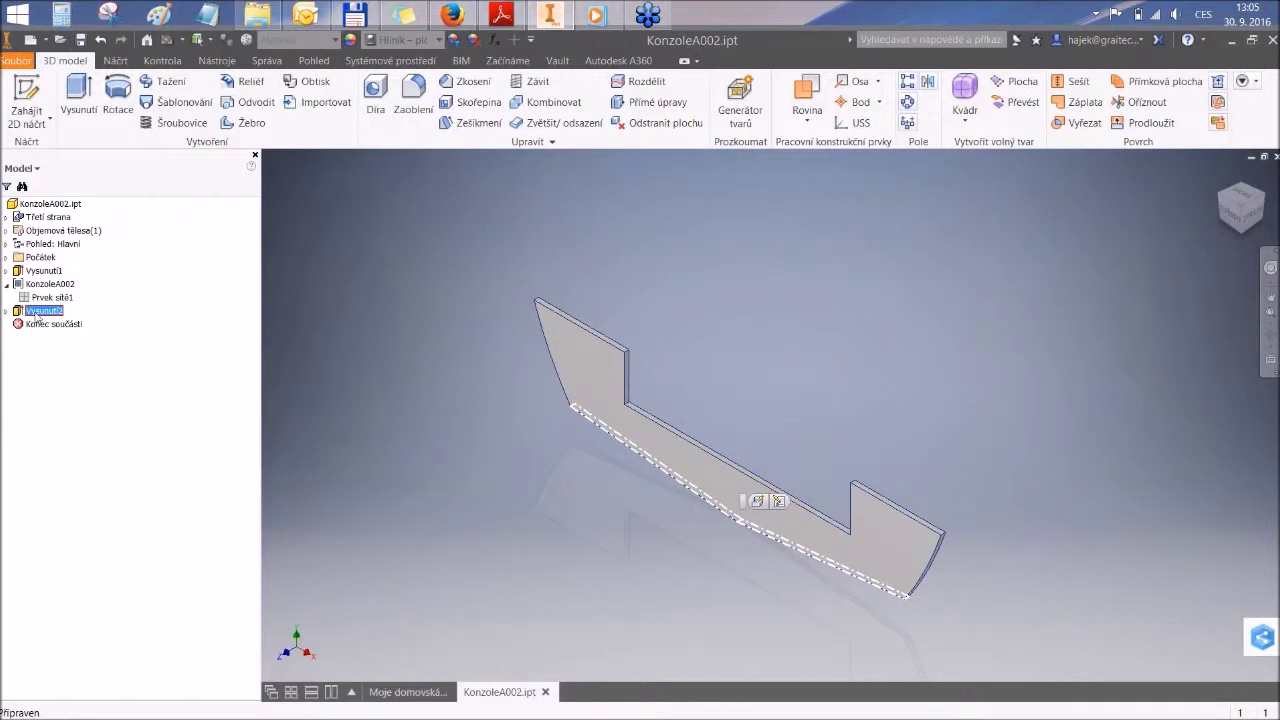
{"action": "right_click", "coordinate": [38, 316]}
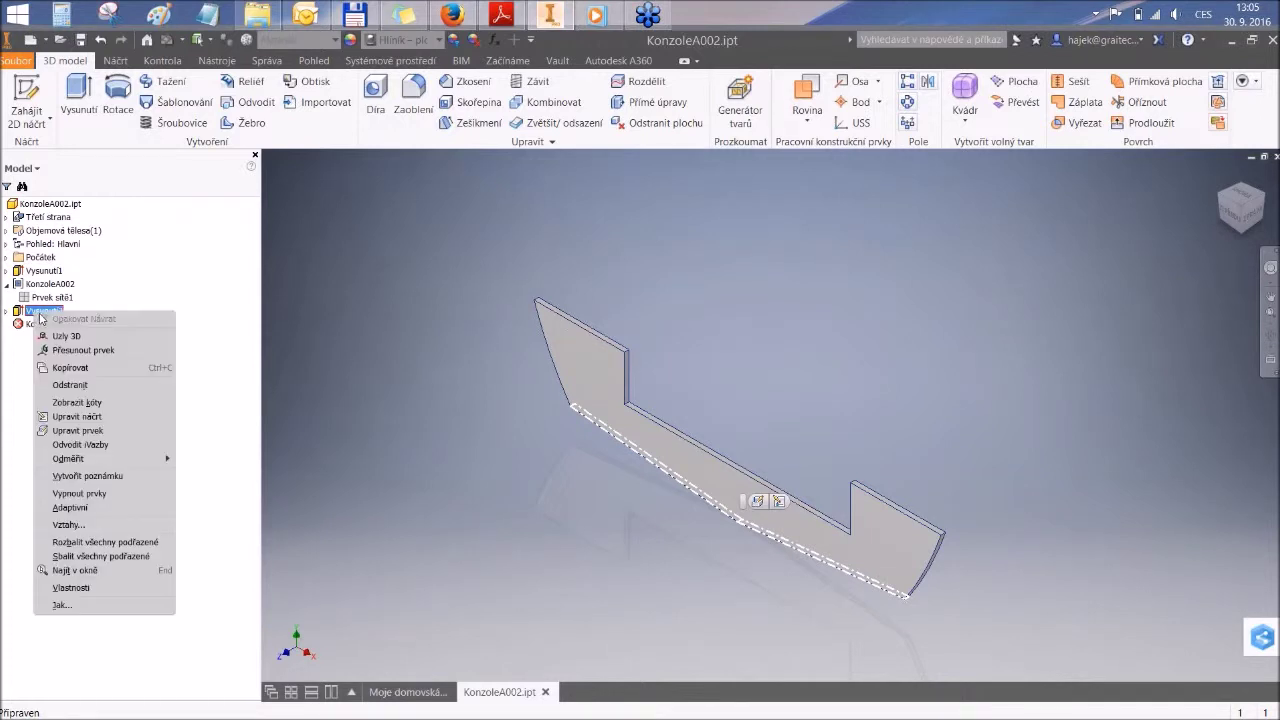
{"action": "left_click", "coordinate": [80, 386]}
{"action": "left_click", "coordinate": [186, 236]}
Step: Reopen the shape generator environment on the untrimmed plate and dismiss its introductory message
{"action": "left_click", "coordinate": [740, 110]}
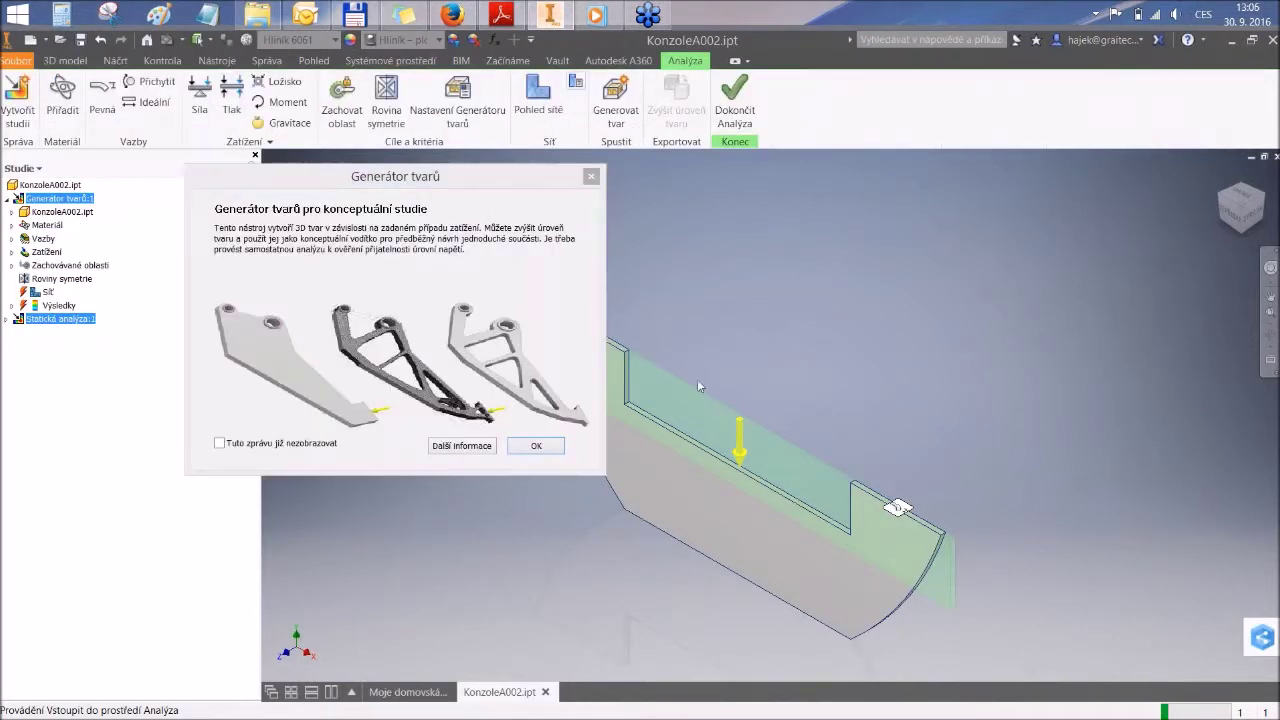
{"action": "left_click", "coordinate": [519, 443]}
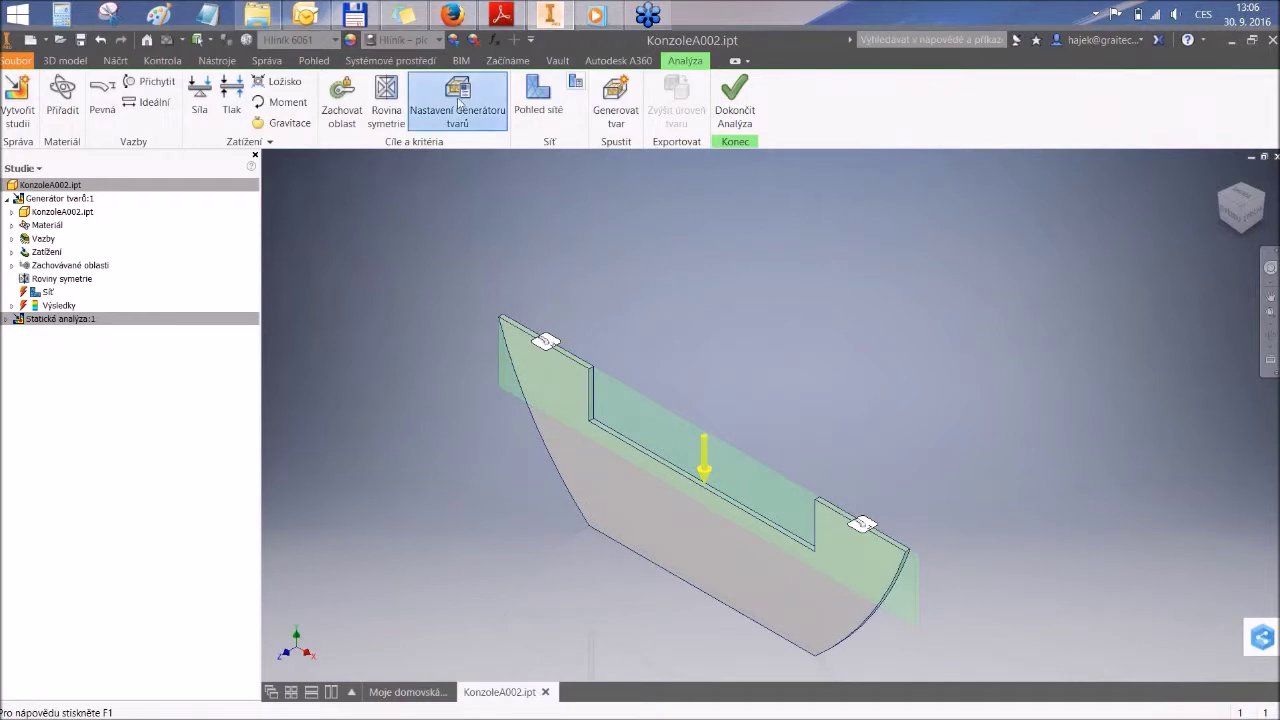
Step: Set the shape generator's target to a 65 % reduction of the original mass
{"action": "left_click", "coordinate": [457, 100]}
{"action": "double_click", "coordinate": [1022, 331]}
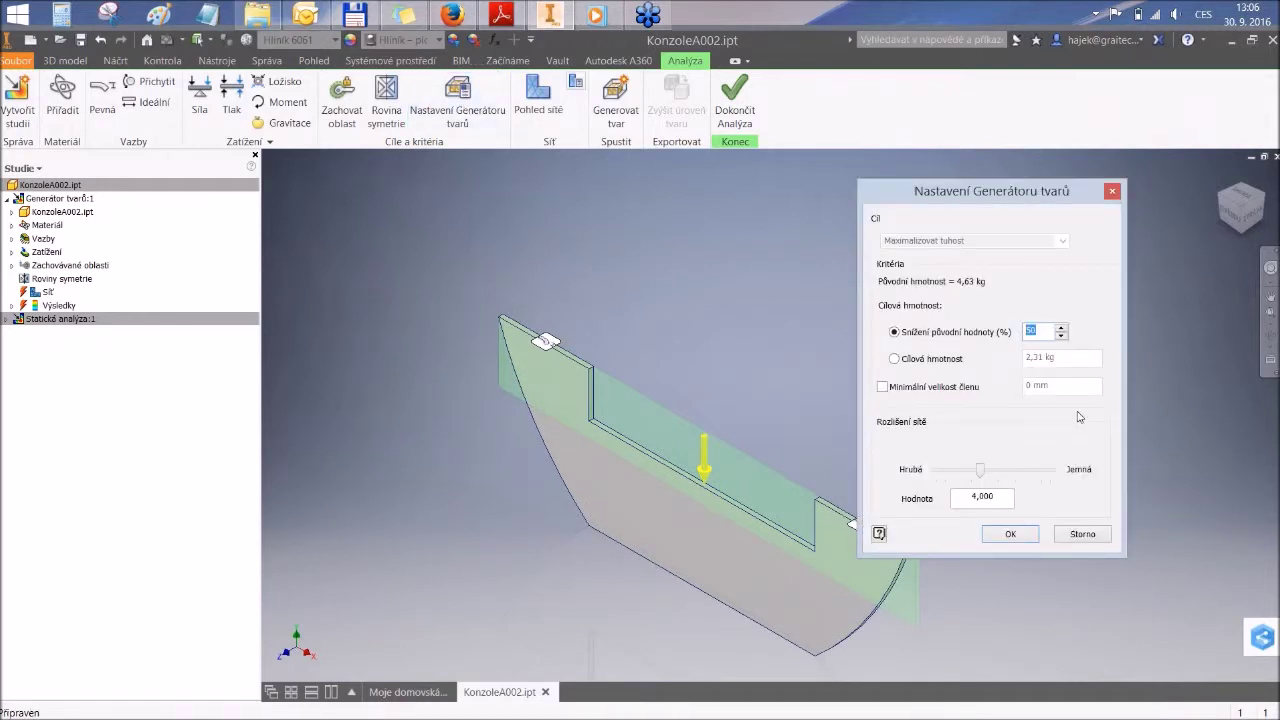
{"action": "type", "text": "65"}
{"action": "left_click", "coordinate": [1013, 534]}
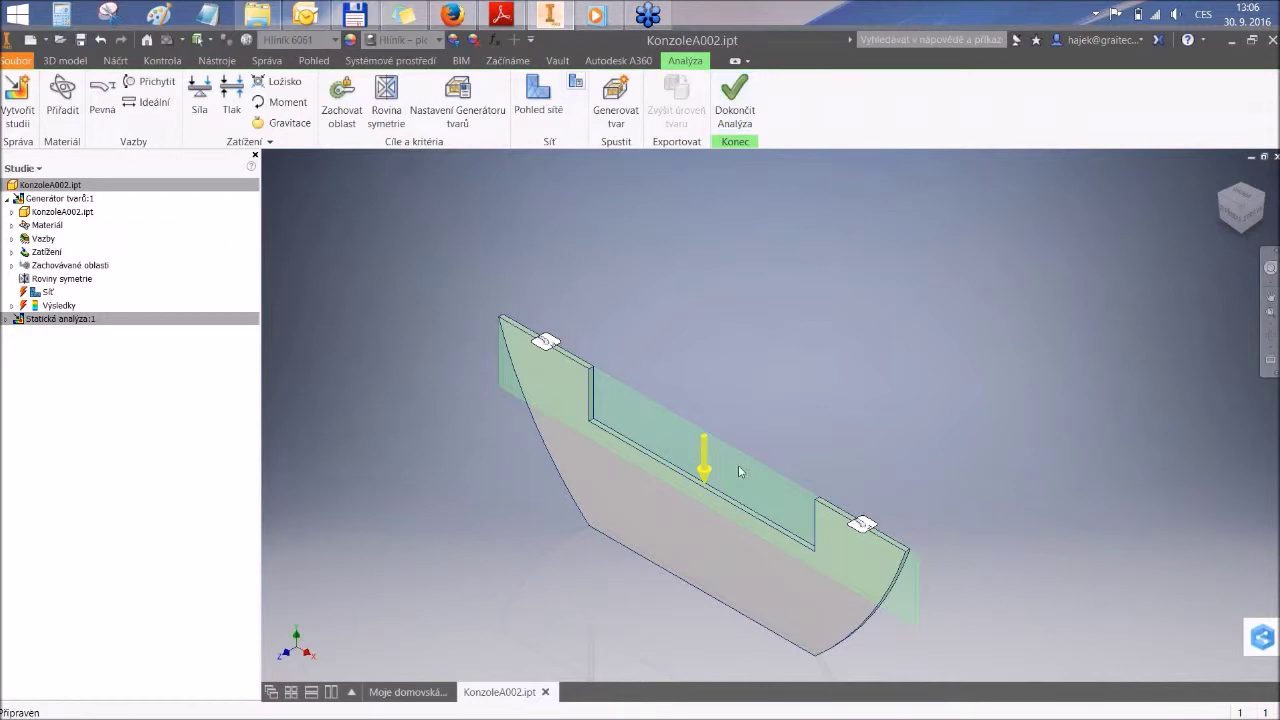
Step: Try to generate the shape with the 65 % mass reduction, read the warning, and close the report
{"action": "left_click", "coordinate": [616, 105]}
{"action": "left_click", "coordinate": [682, 366]}
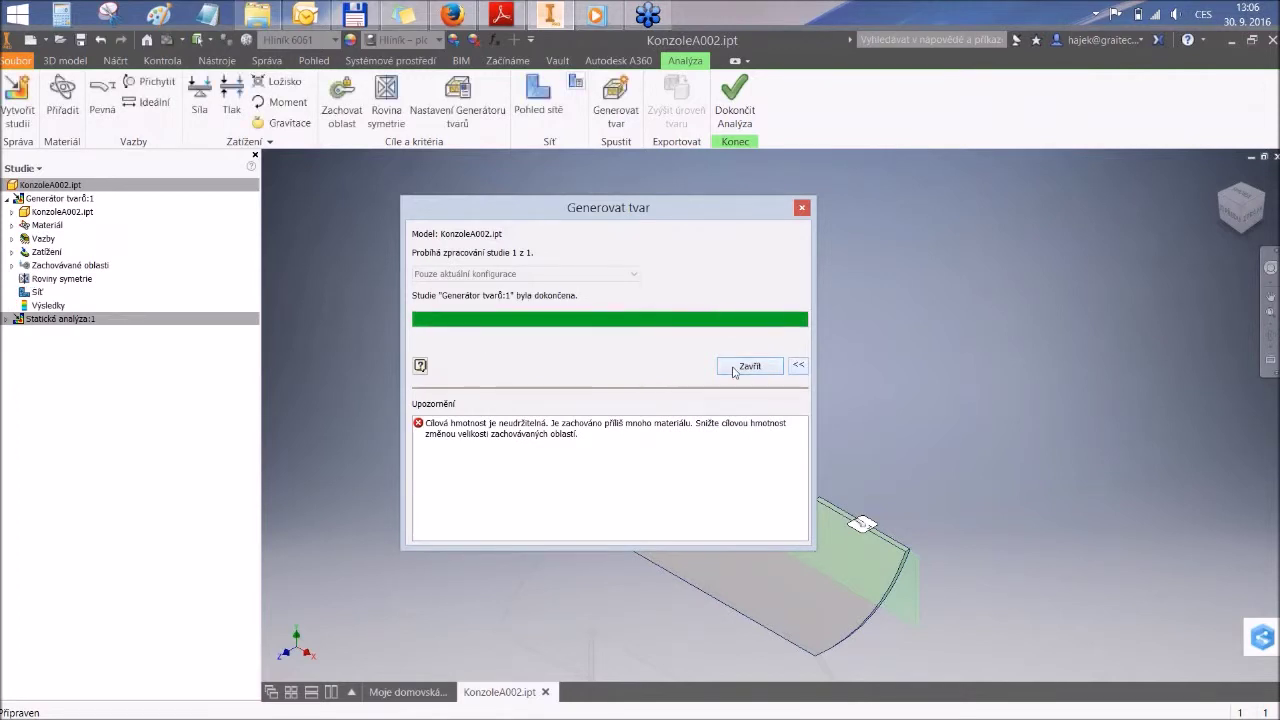
{"action": "left_click_drag", "start_coordinate": [602, 214], "coordinate": [809, 199]}
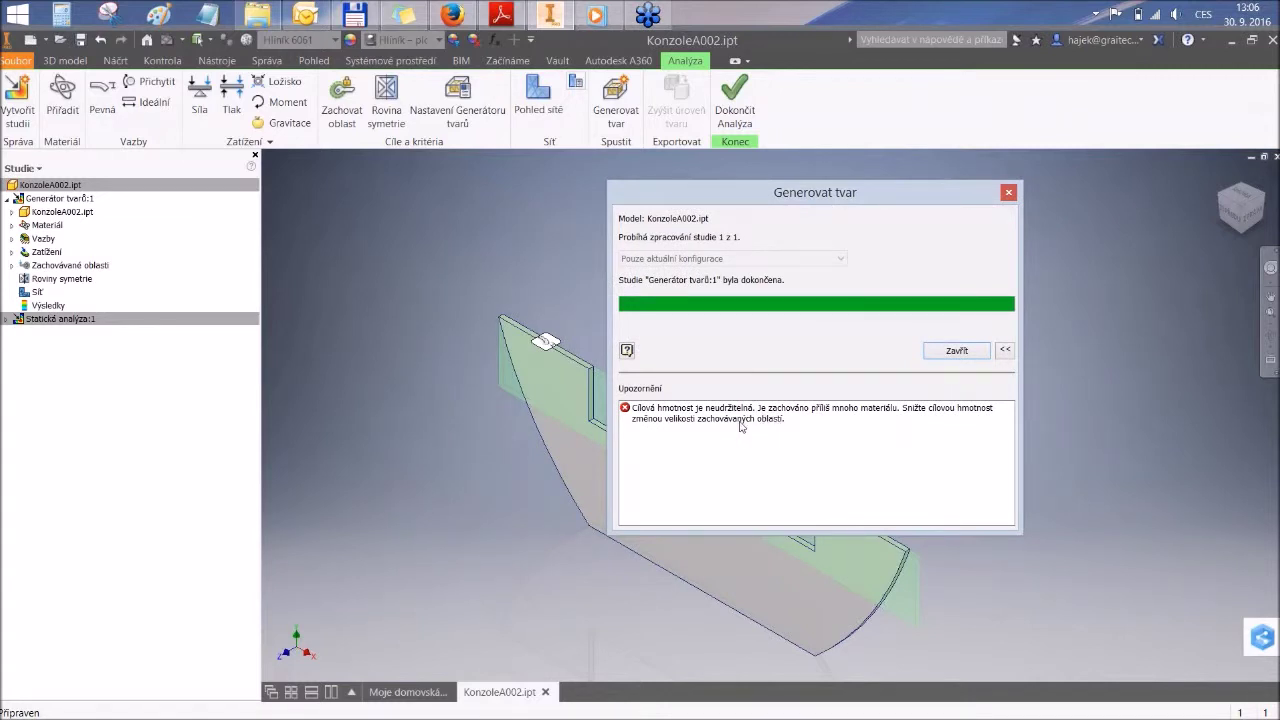
{"action": "left_click", "coordinate": [966, 352]}
Step: Set the shape generator's mass reduction to 20 % and generate the shape for the current study
{"action": "left_click", "coordinate": [457, 110]}
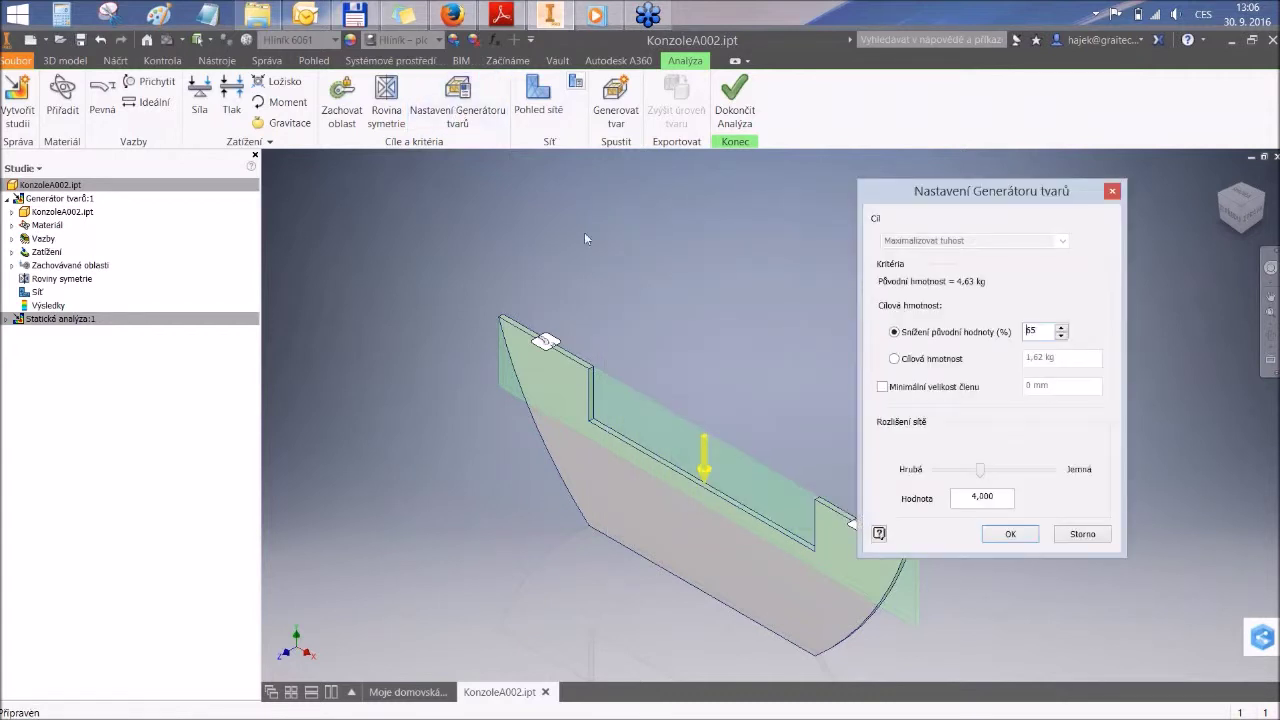
{"action": "left_click_drag", "start_coordinate": [989, 202], "coordinate": [906, 211]}
{"action": "double_click", "coordinate": [948, 340]}
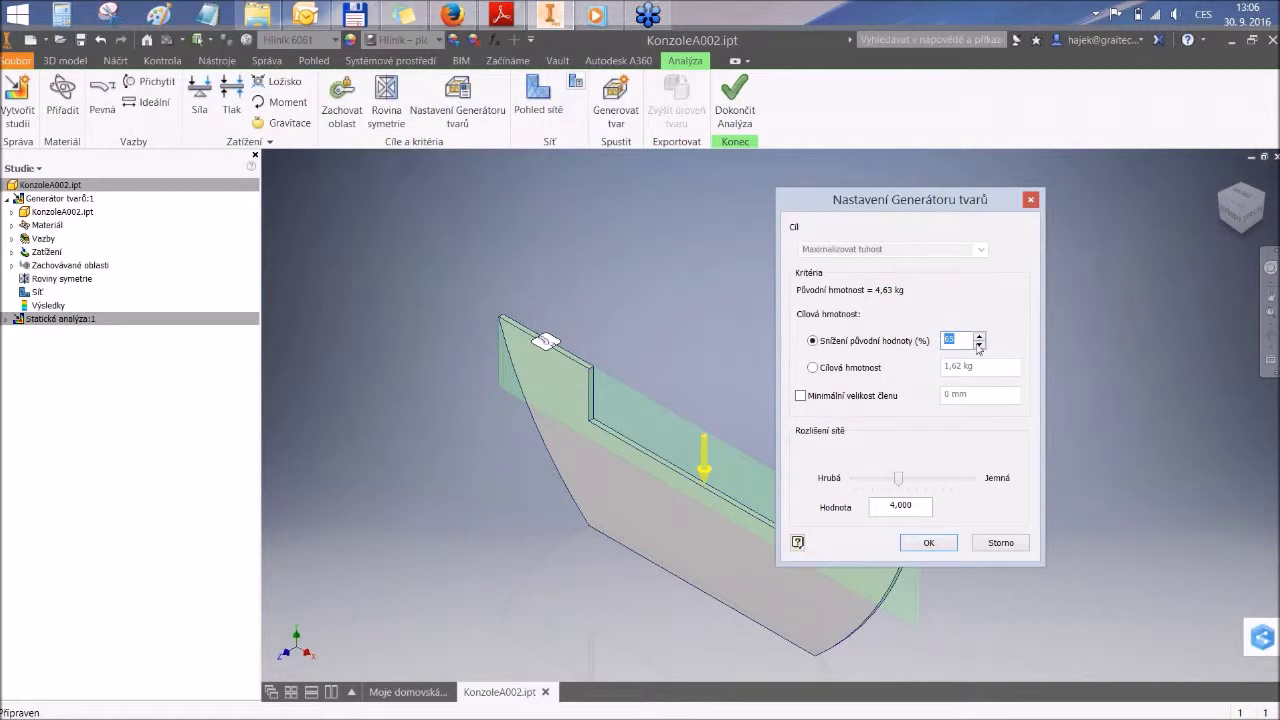
{"action": "type", "text": "20"}
{"action": "left_click", "coordinate": [928, 542]}
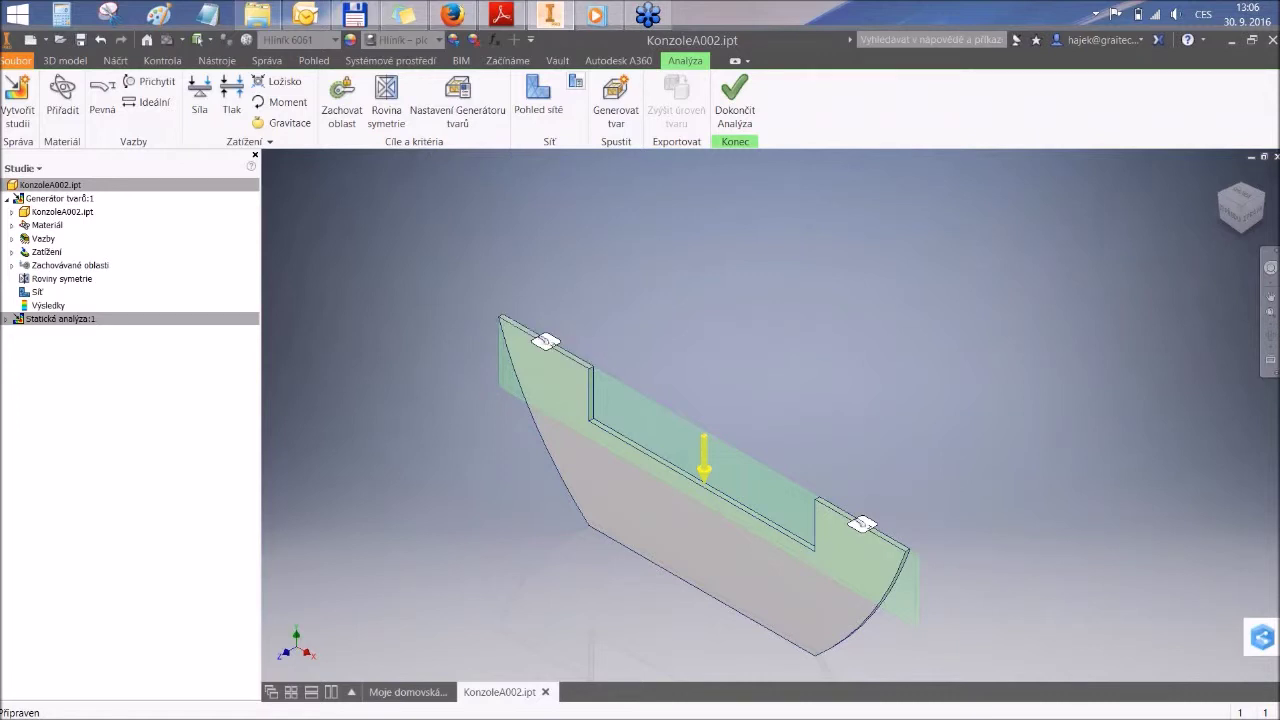
{"action": "left_click", "coordinate": [618, 116]}
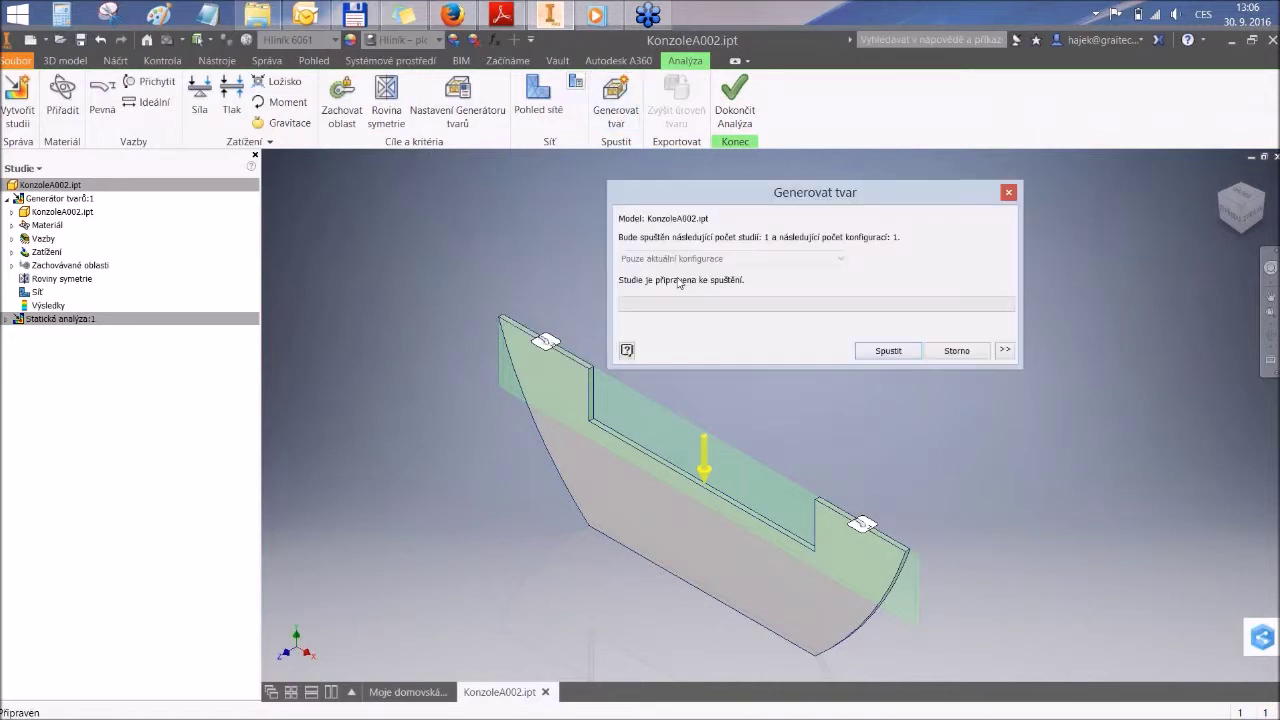
{"action": "left_click", "coordinate": [884, 352]}
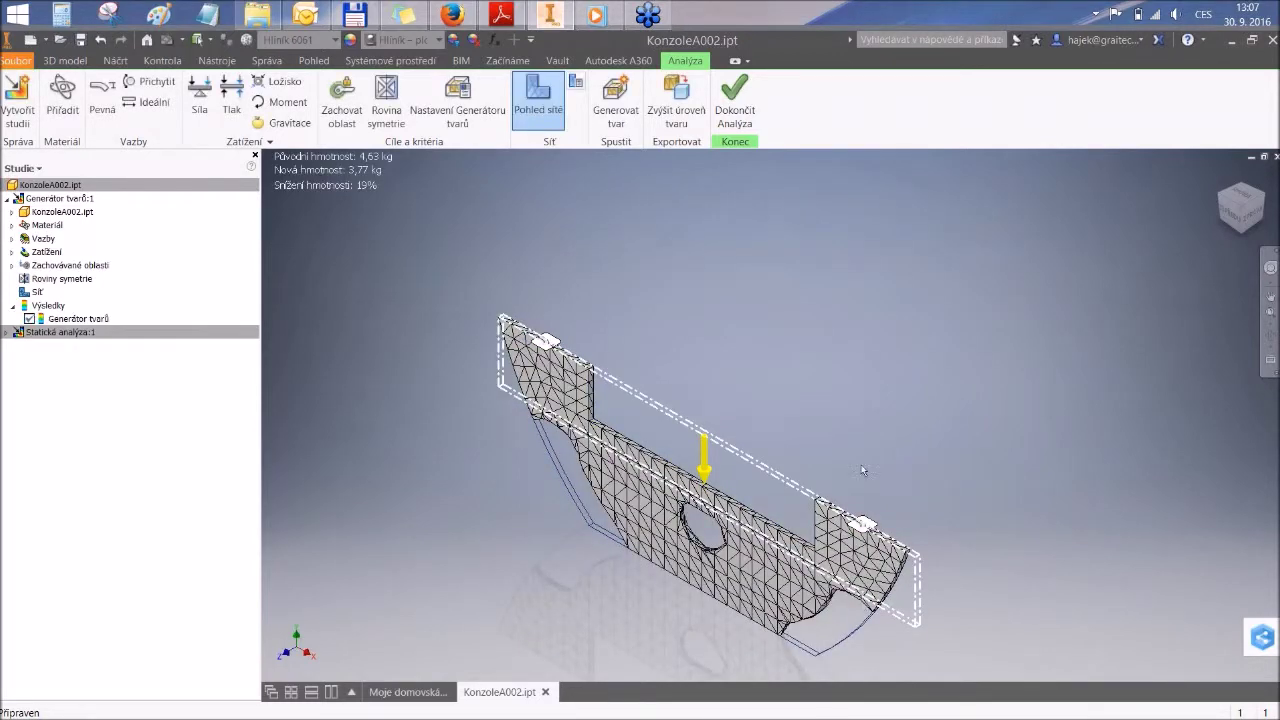
Step: Examine the generated mesh's central opening and side cut-outs from the front view
{"action": "middle_click_drag", "start_coordinate": [789, 364], "coordinate": [852, 401]}
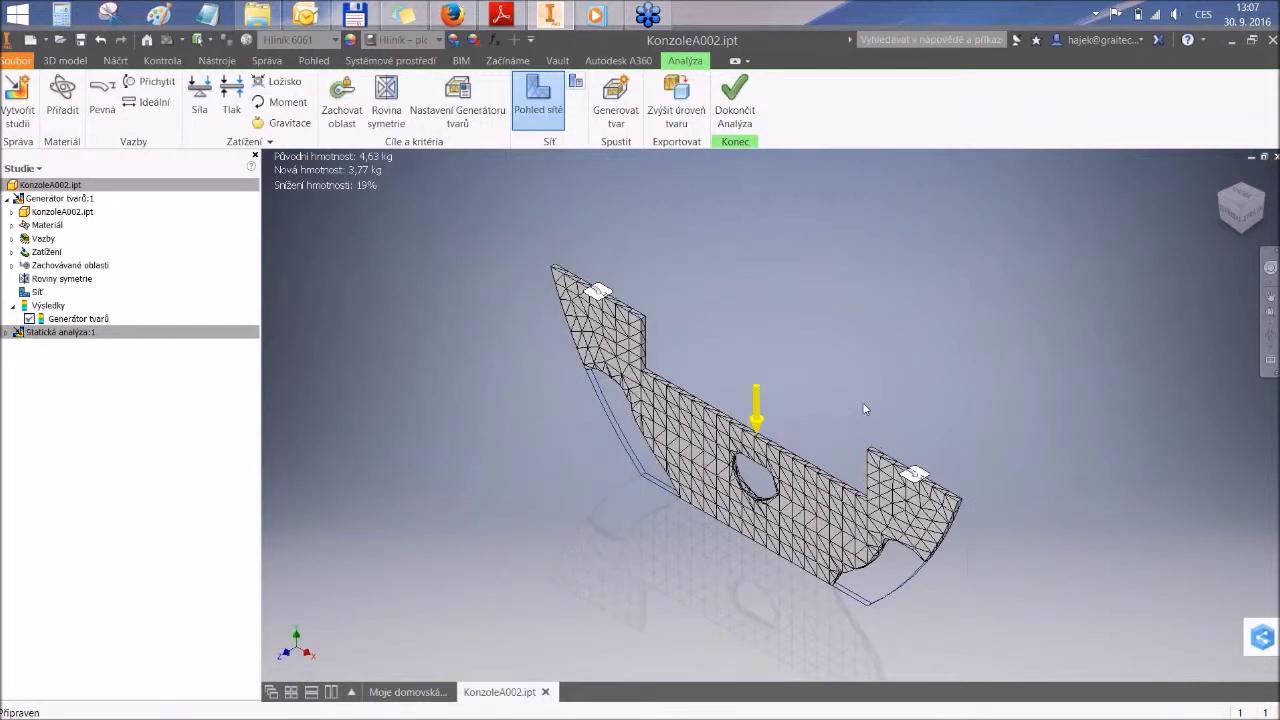
{"action": "middle_click_drag", "start_coordinate": [812, 314], "coordinate": [824, 322]}
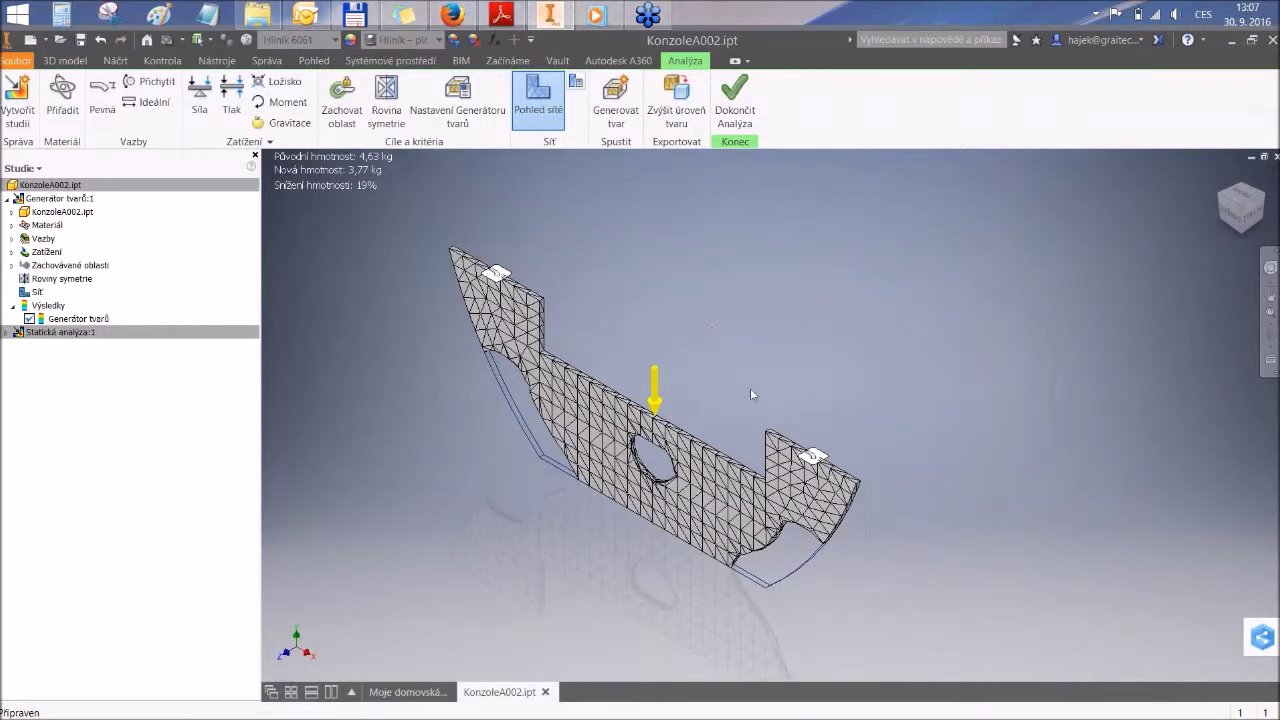
{"action": "middle_click_drag", "start_coordinate": [752, 395], "coordinate": [713, 363]}
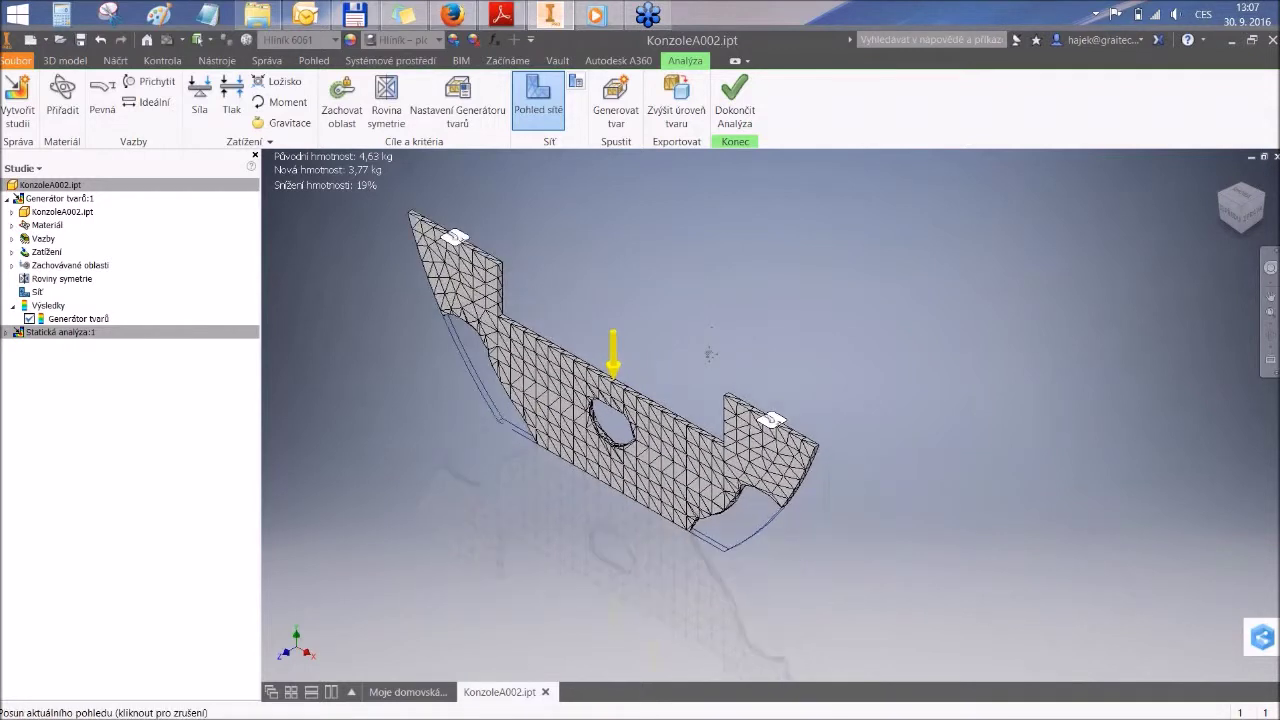
{"action": "left_click", "coordinate": [1230, 222]}
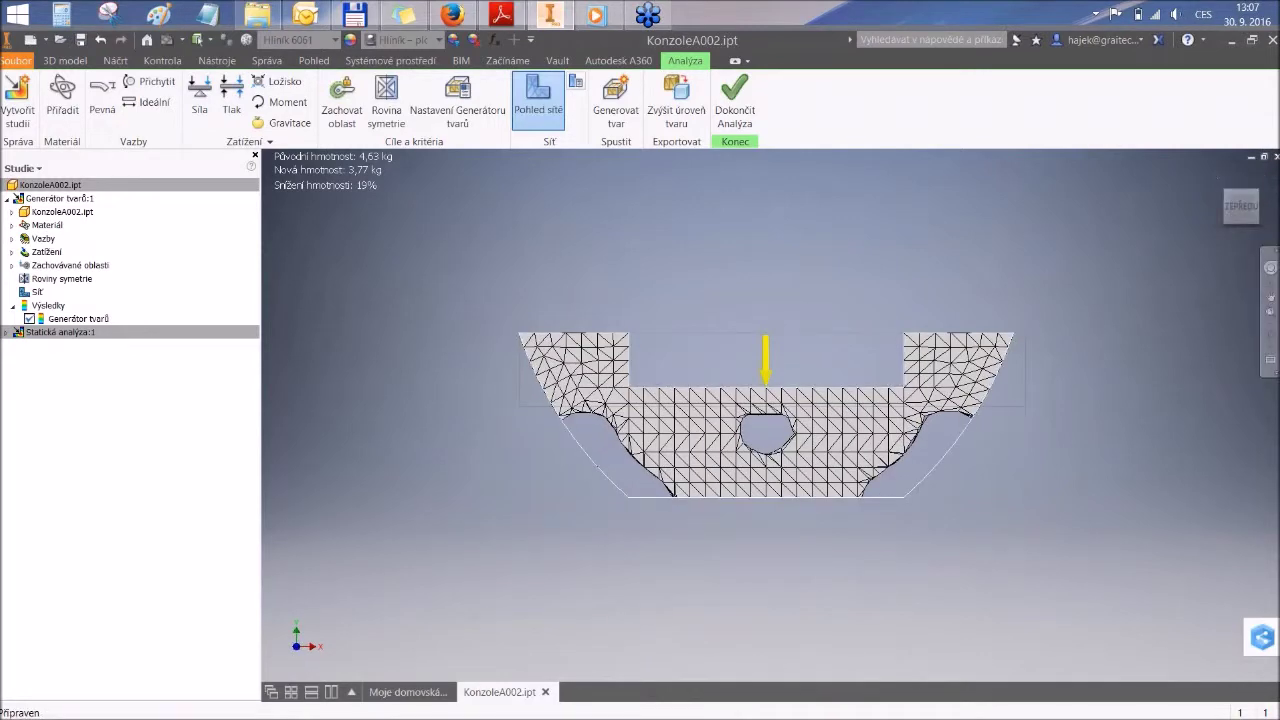
{"action": "scroll", "coordinate": [764, 466], "scroll_direction": "up", "scroll_amount": 5}
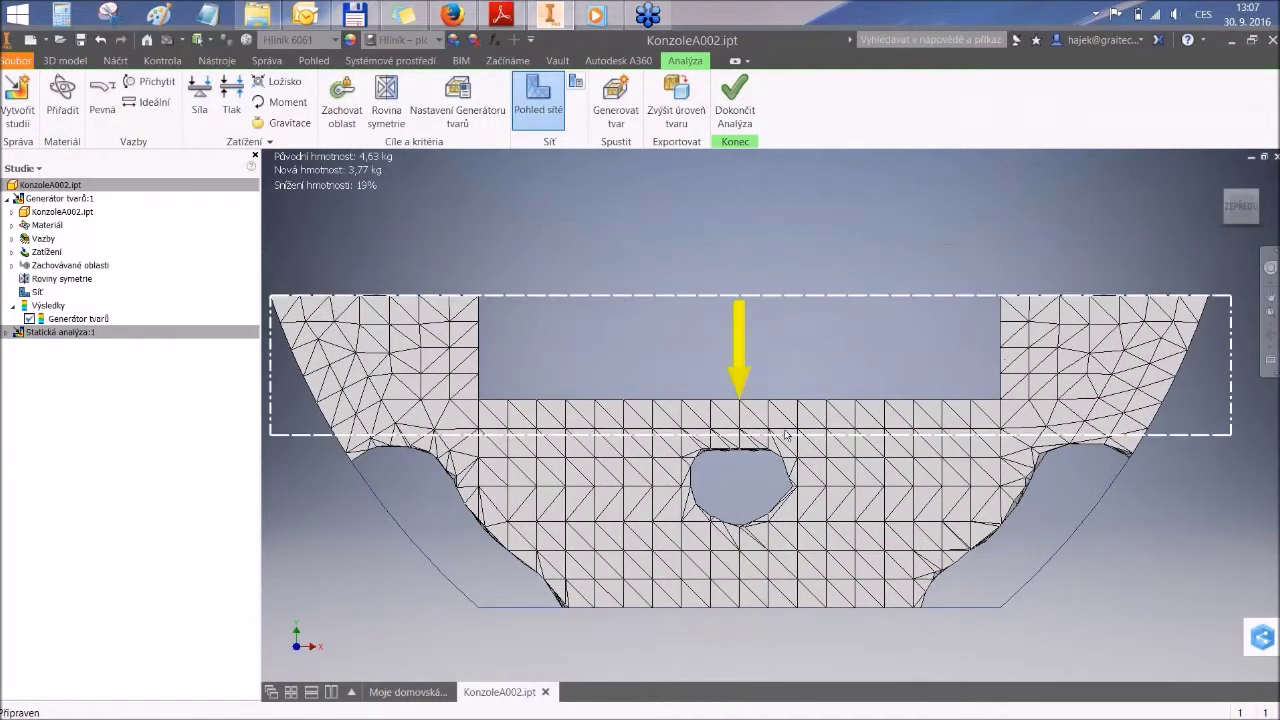
{"action": "scroll", "coordinate": [787, 434], "scroll_direction": "down", "scroll_amount": 3}
{"action": "middle_click_drag", "start_coordinate": [895, 461], "coordinate": [911, 451]}
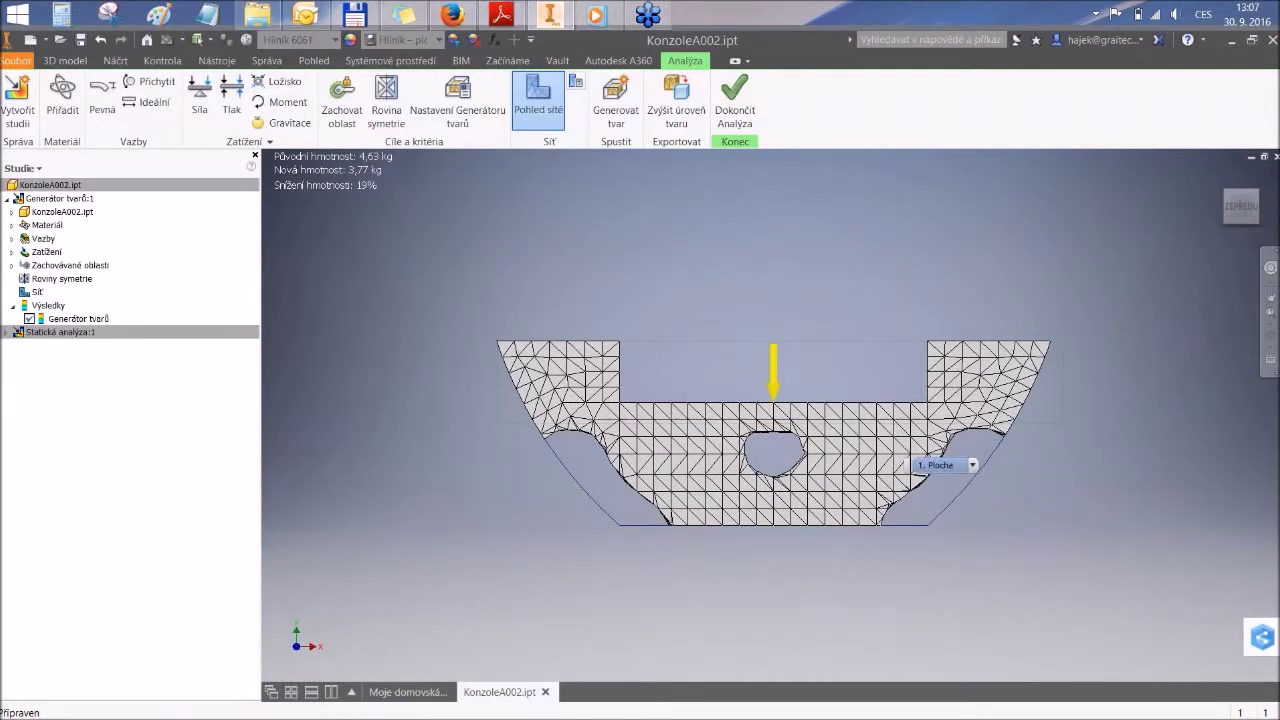
{"action": "left_click", "coordinate": [459, 112]}
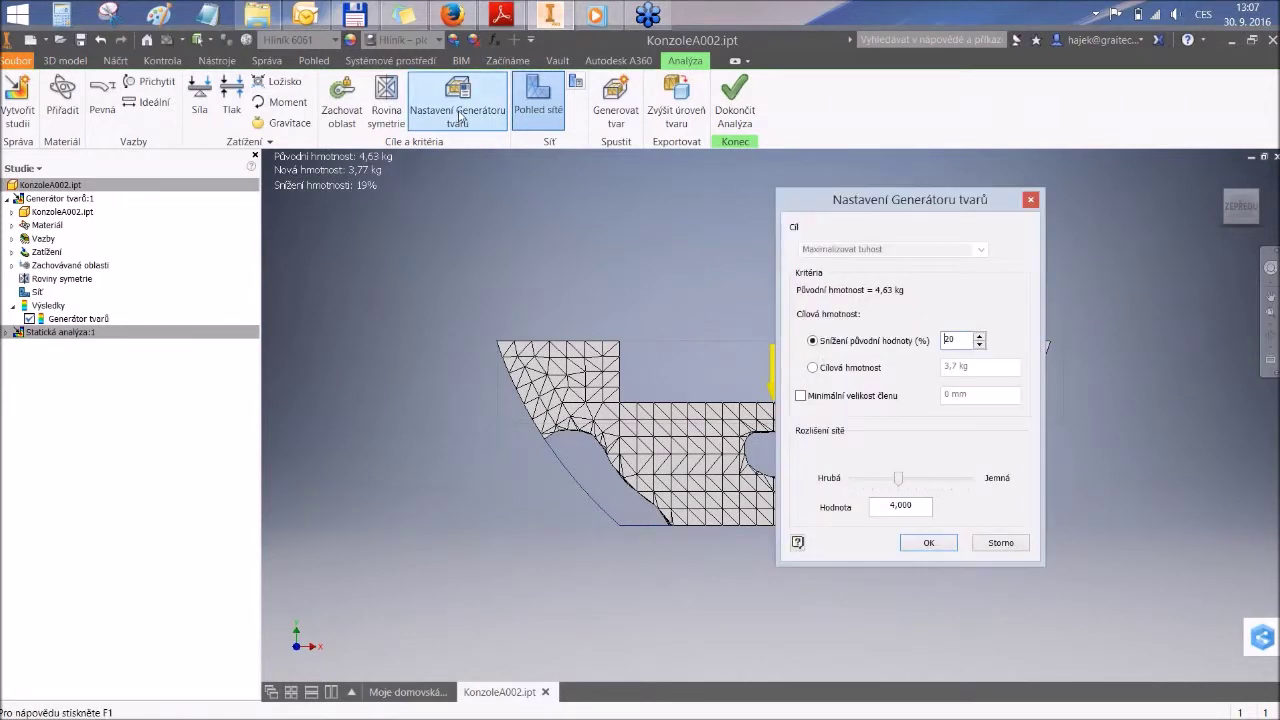
{"action": "double_click", "coordinate": [960, 340]}
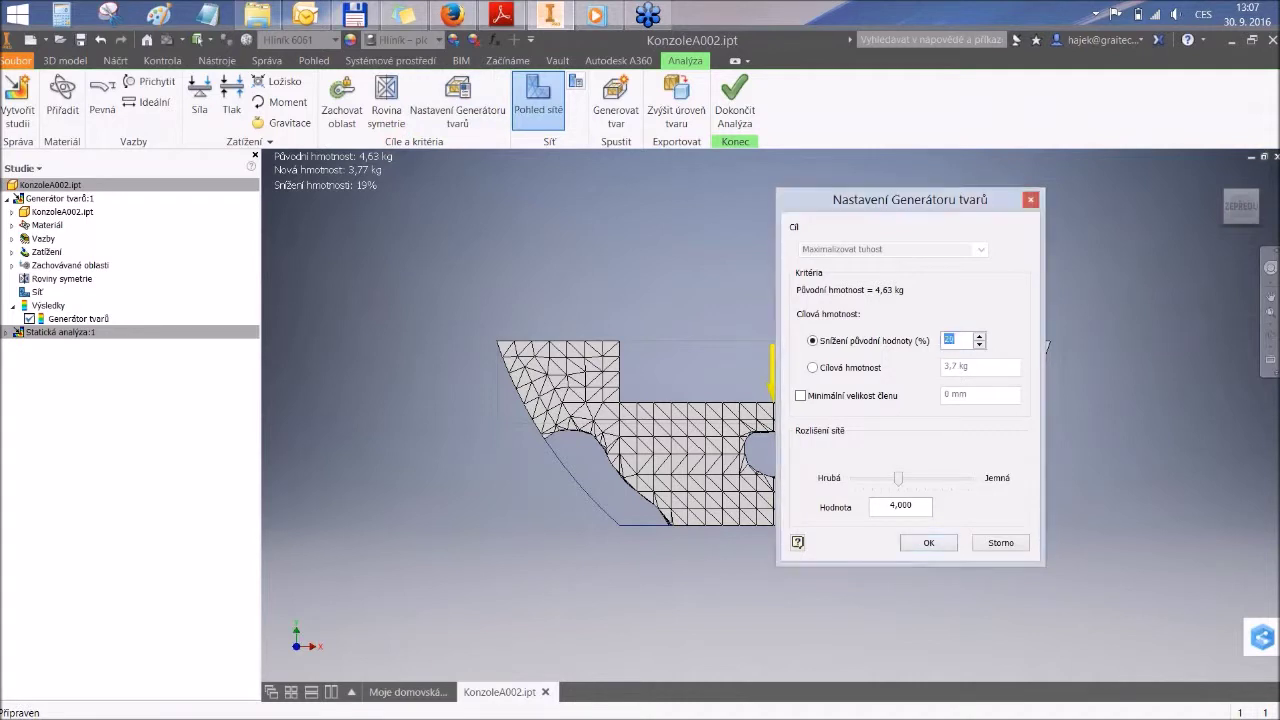
{"action": "left_click", "coordinate": [998, 547]}
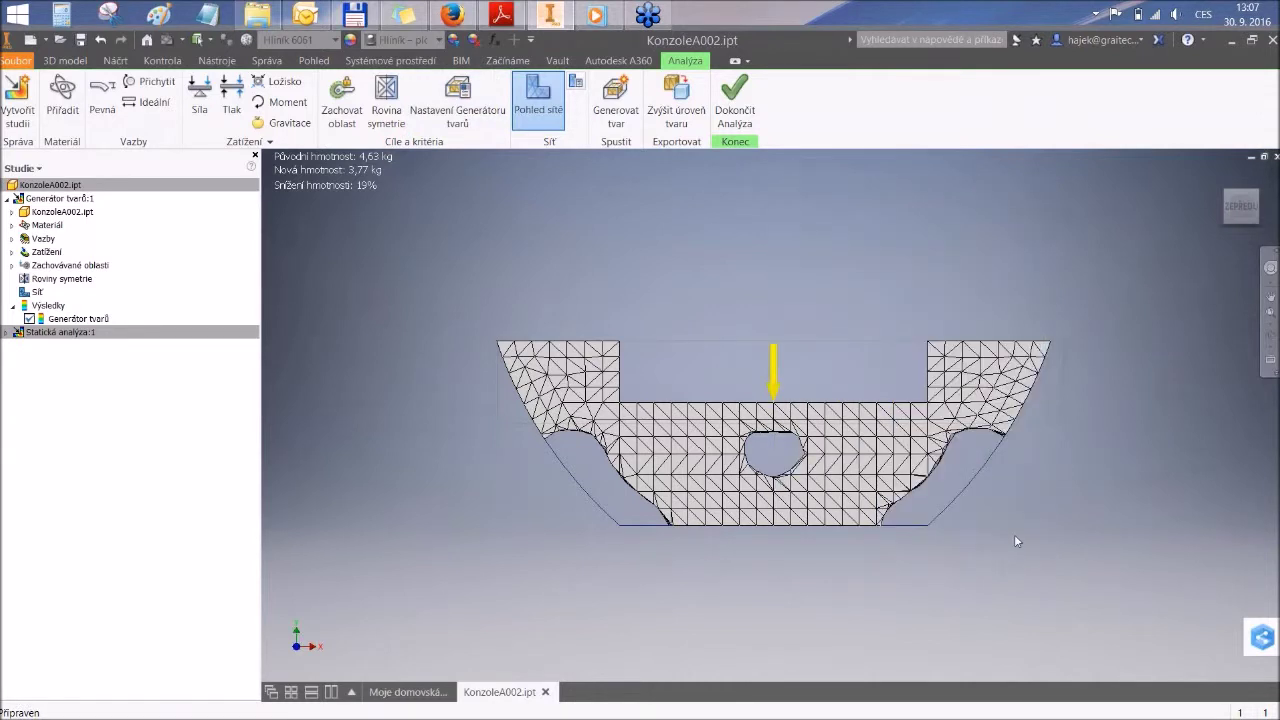
Step: Promote the generated shape to the current part file and accept the message that follows
{"action": "left_click", "coordinate": [688, 115]}
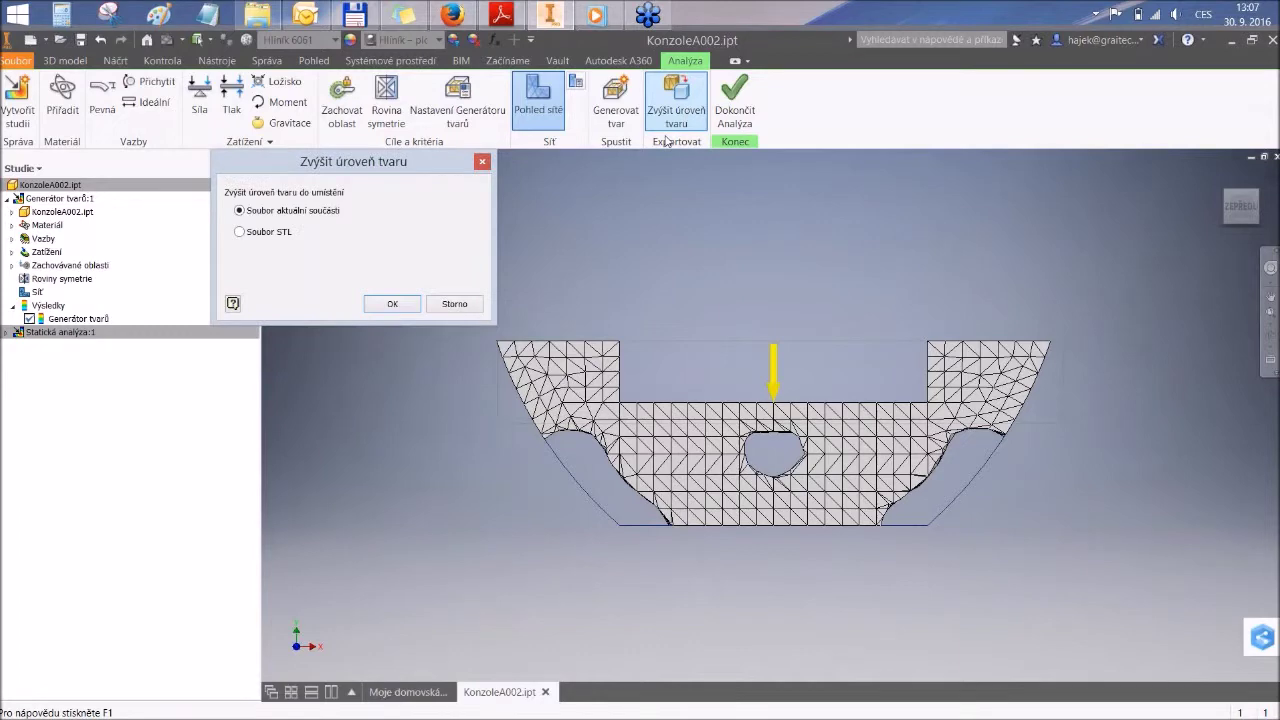
{"action": "left_click", "coordinate": [398, 305]}
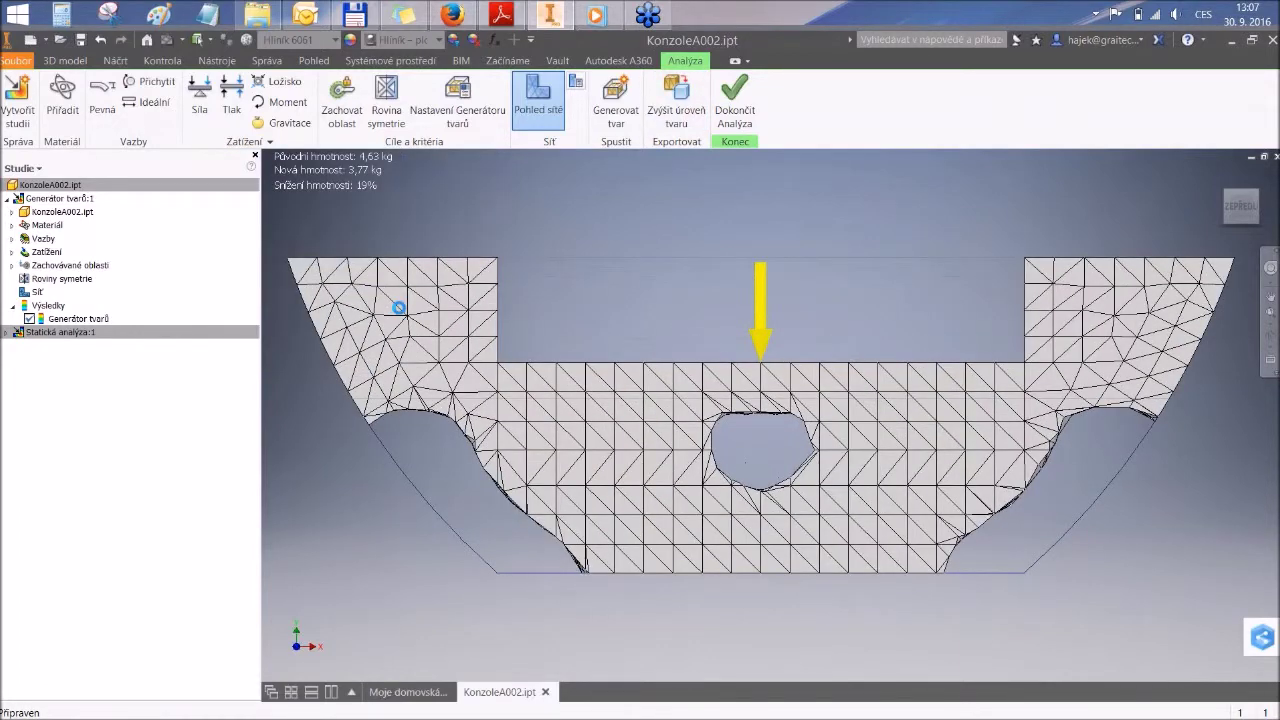
{"action": "left_click", "coordinate": [607, 421]}
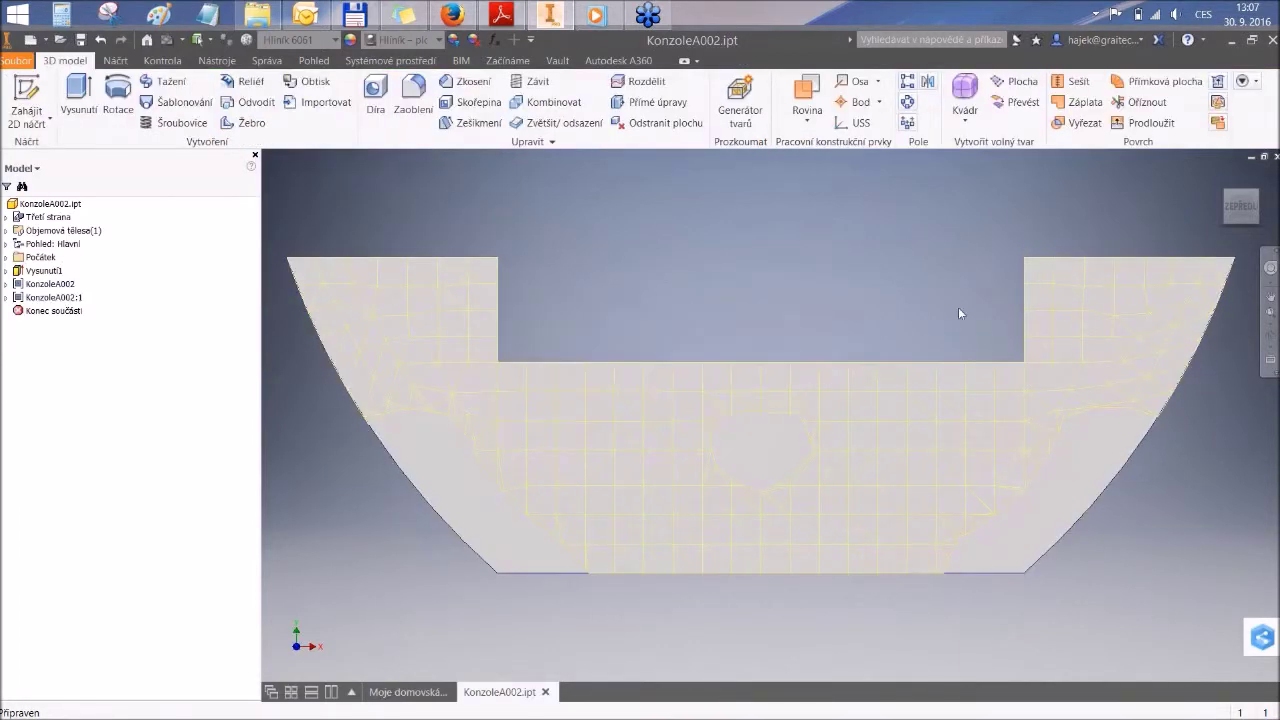
Step: Compare the mesh features Prvek sítě1 and Prvek sítě2 under KonzoleA002 and KonzoleA002:1 on the plate, ending in the home view
{"action": "scroll", "coordinate": [846, 304], "scroll_direction": "down", "scroll_amount": 5}
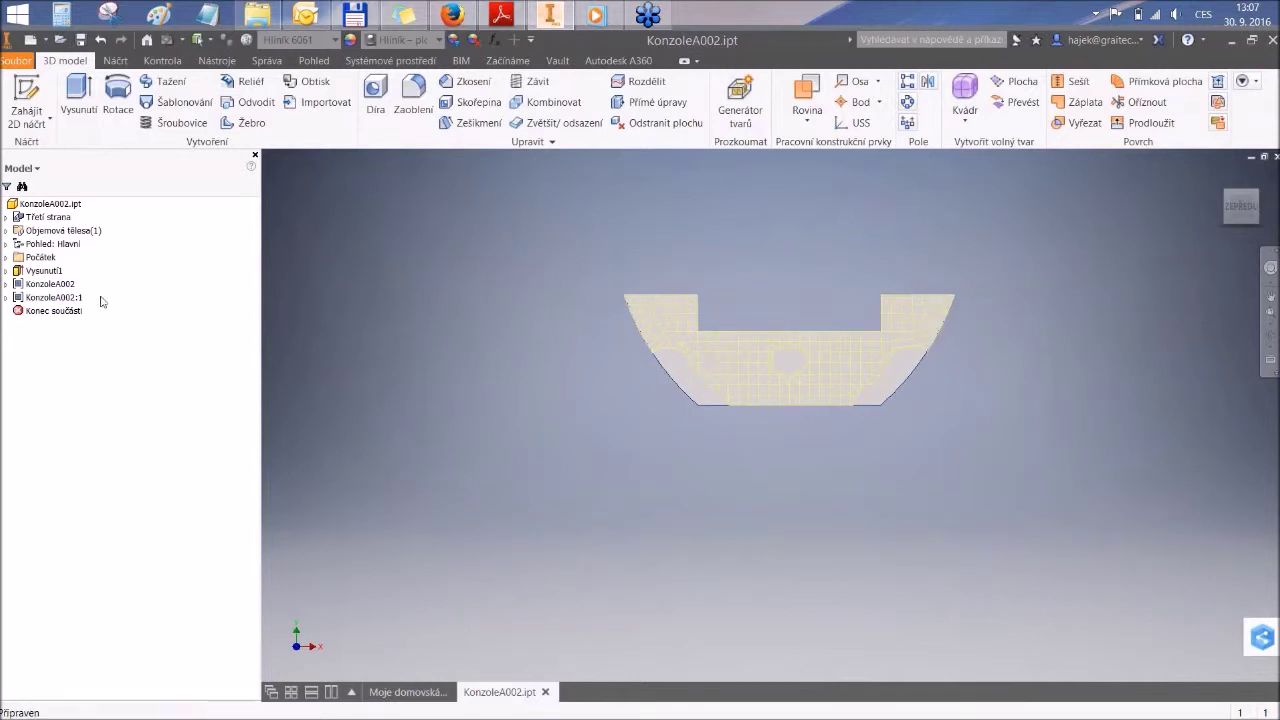
{"action": "left_click", "coordinate": [7, 285]}
{"action": "left_click", "coordinate": [47, 302]}
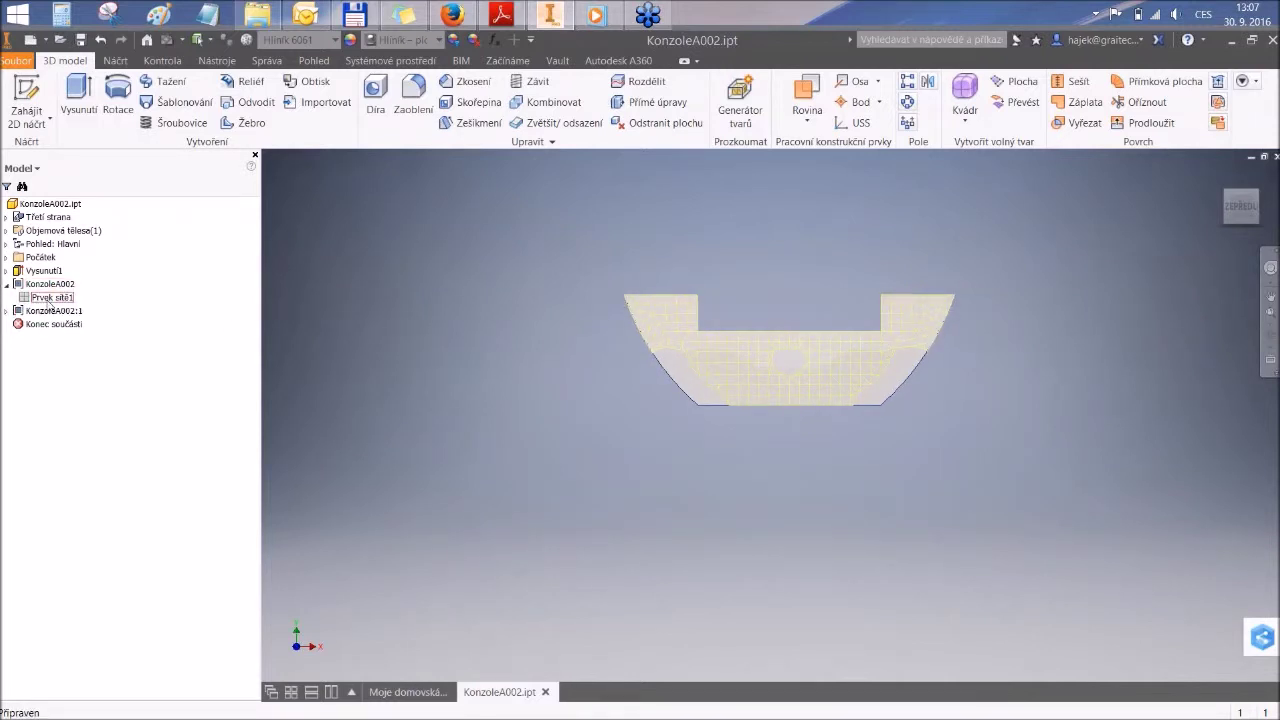
{"action": "left_click", "coordinate": [46, 311]}
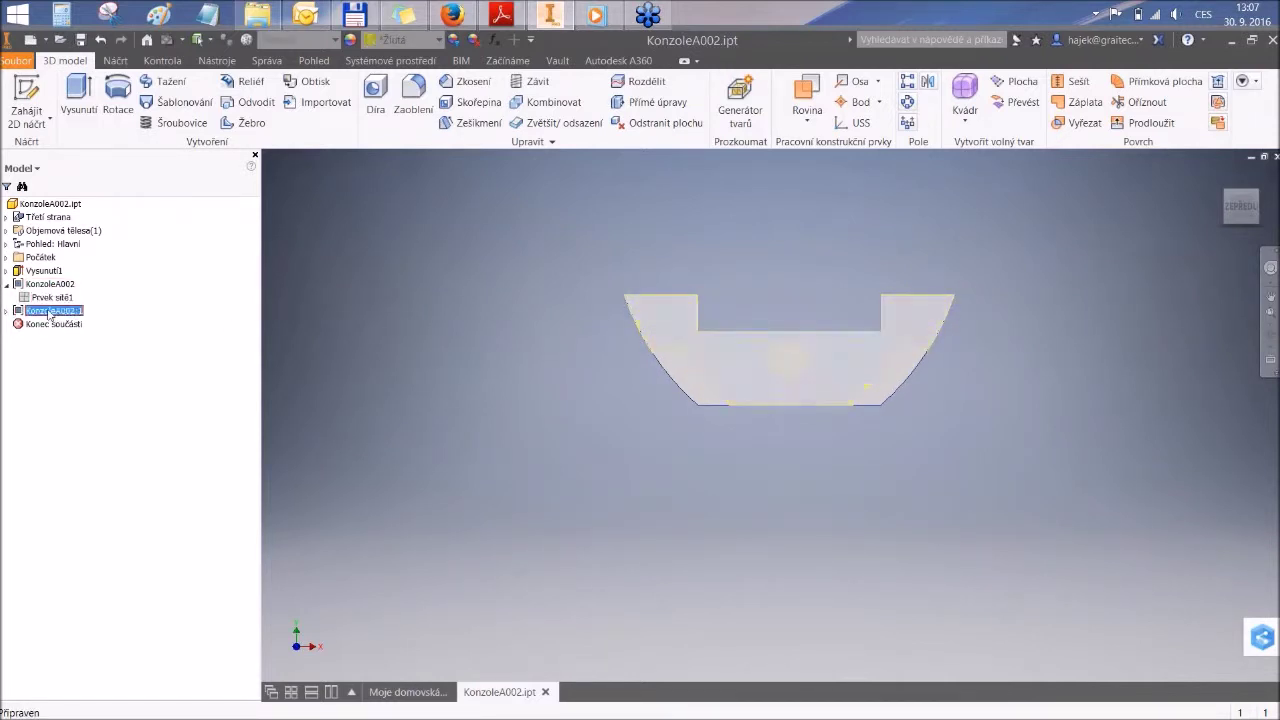
{"action": "left_click", "coordinate": [7, 311]}
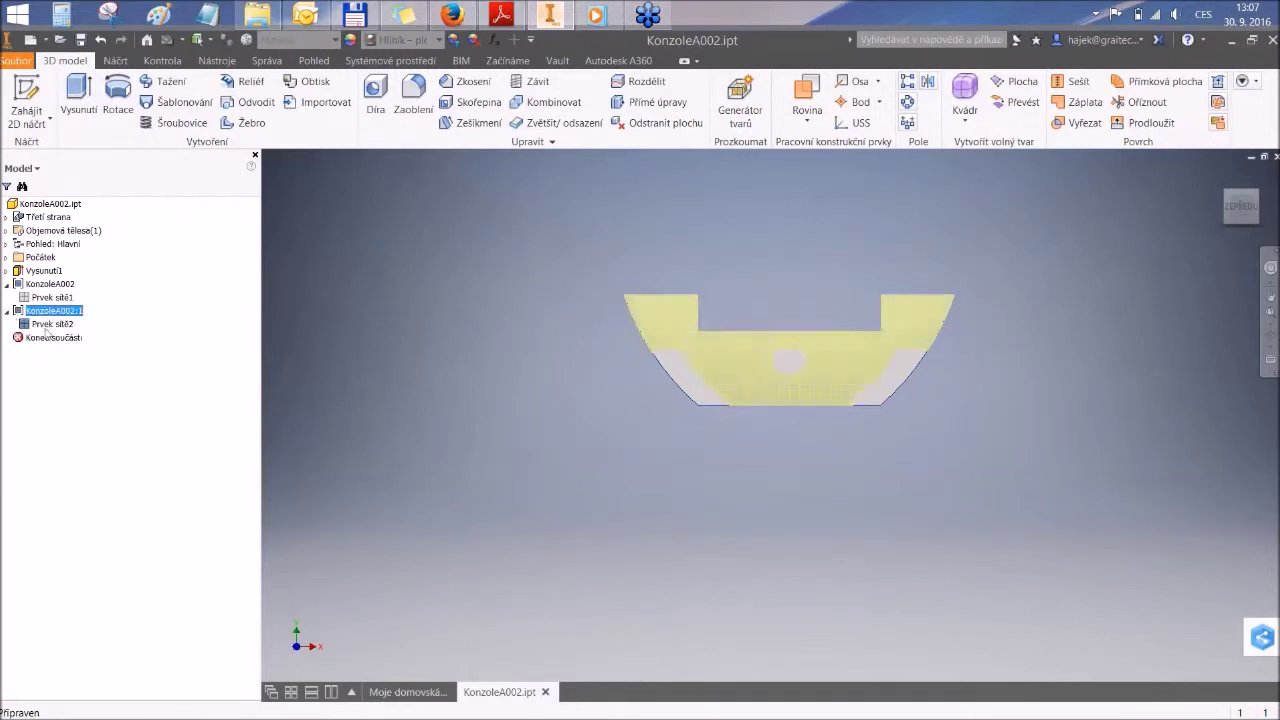
{"action": "left_click", "coordinate": [50, 325]}
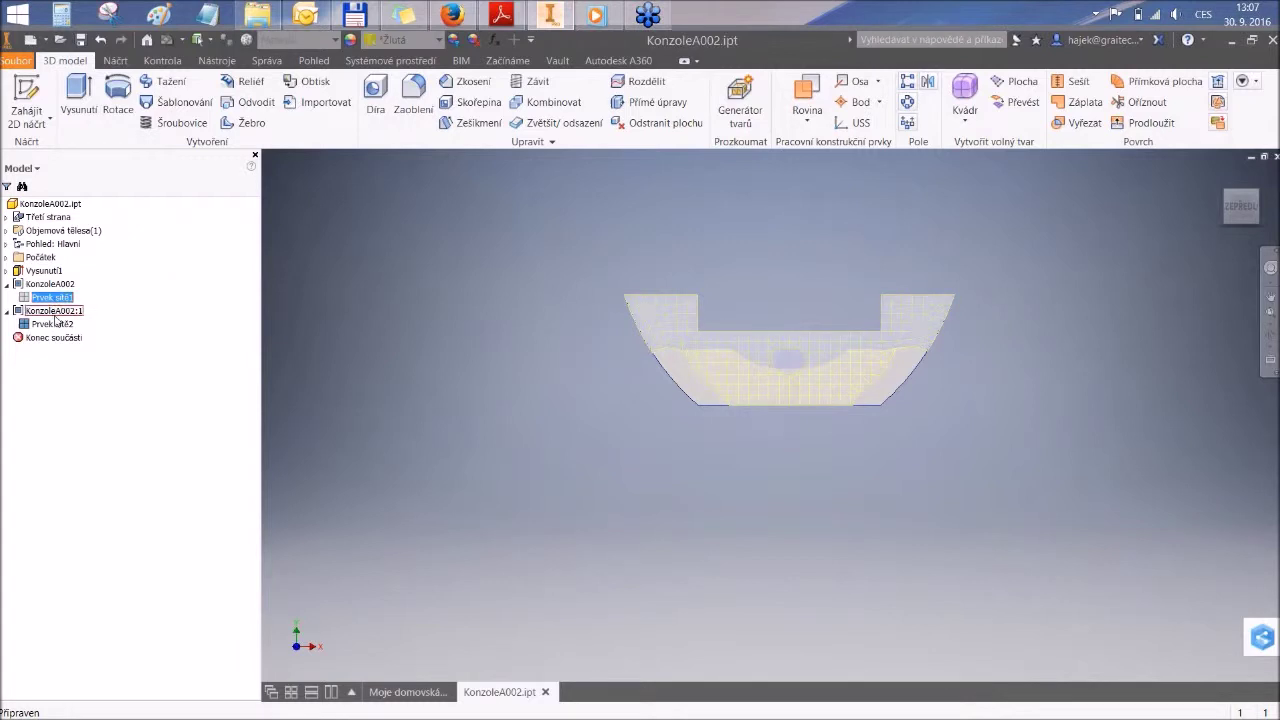
{"action": "left_click", "coordinate": [55, 298]}
{"action": "left_click", "coordinate": [66, 285]}
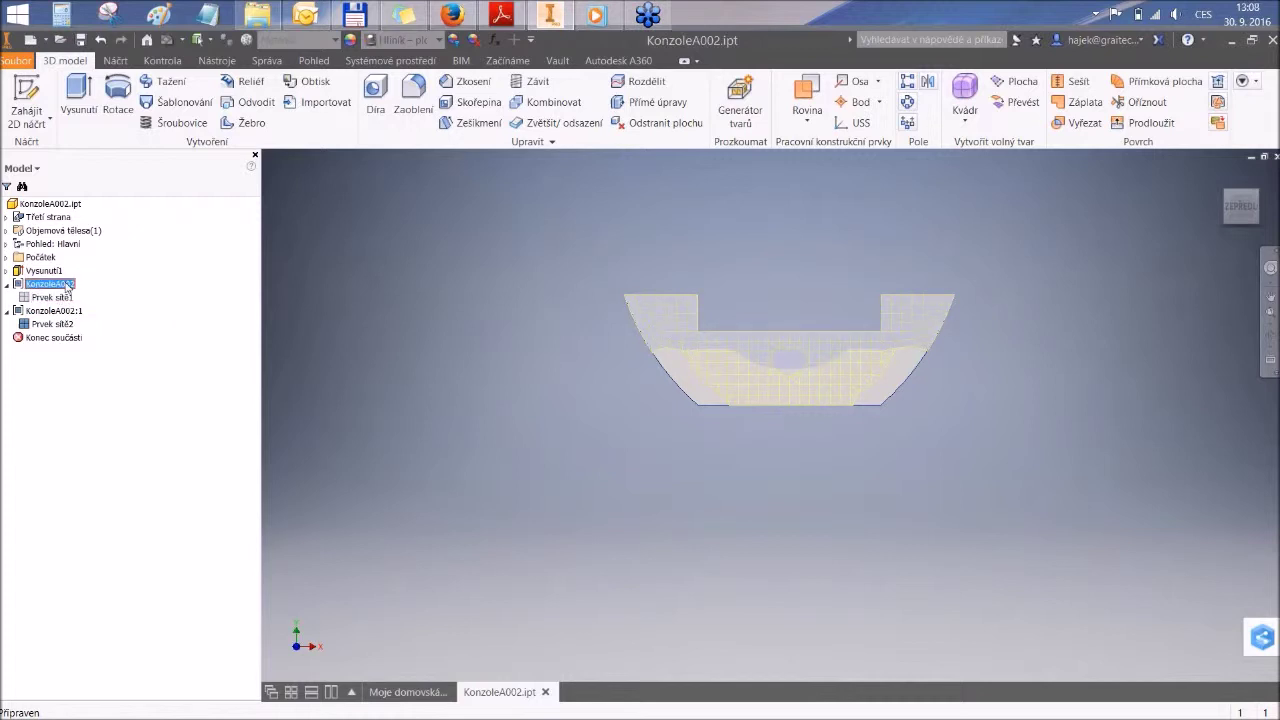
{"action": "left_click", "coordinate": [50, 324]}
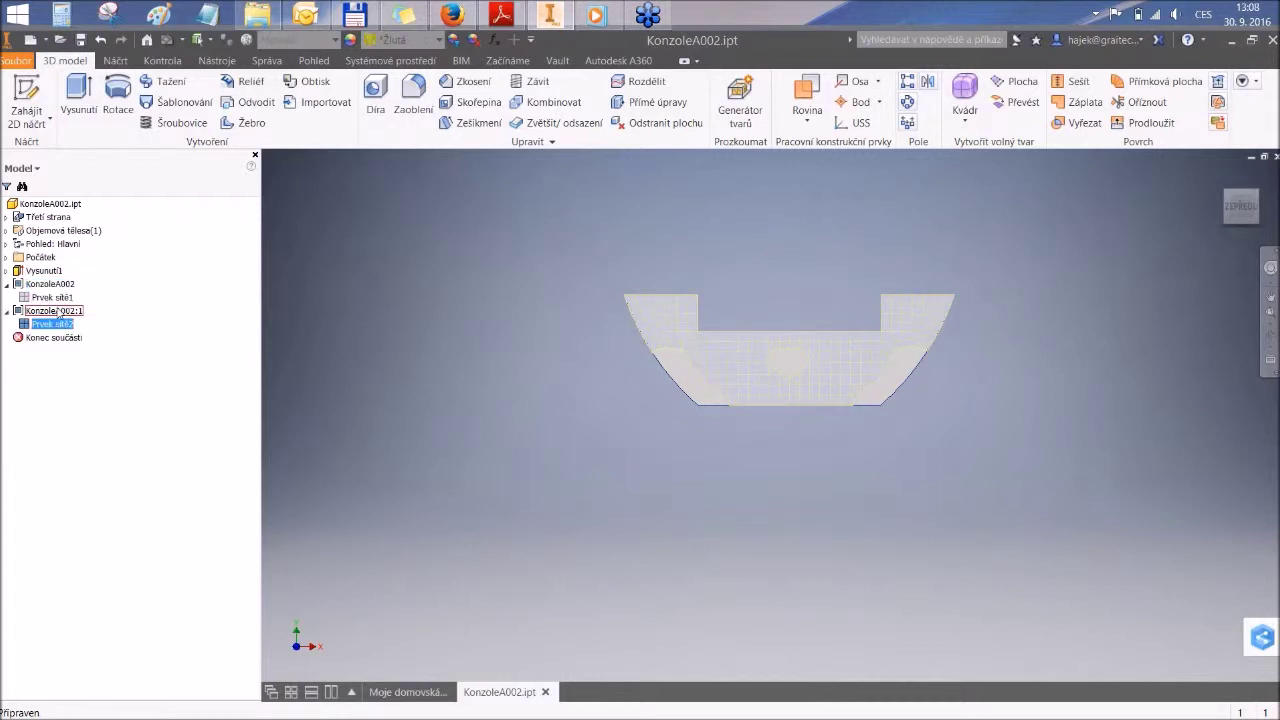
{"action": "left_click", "coordinate": [57, 298]}
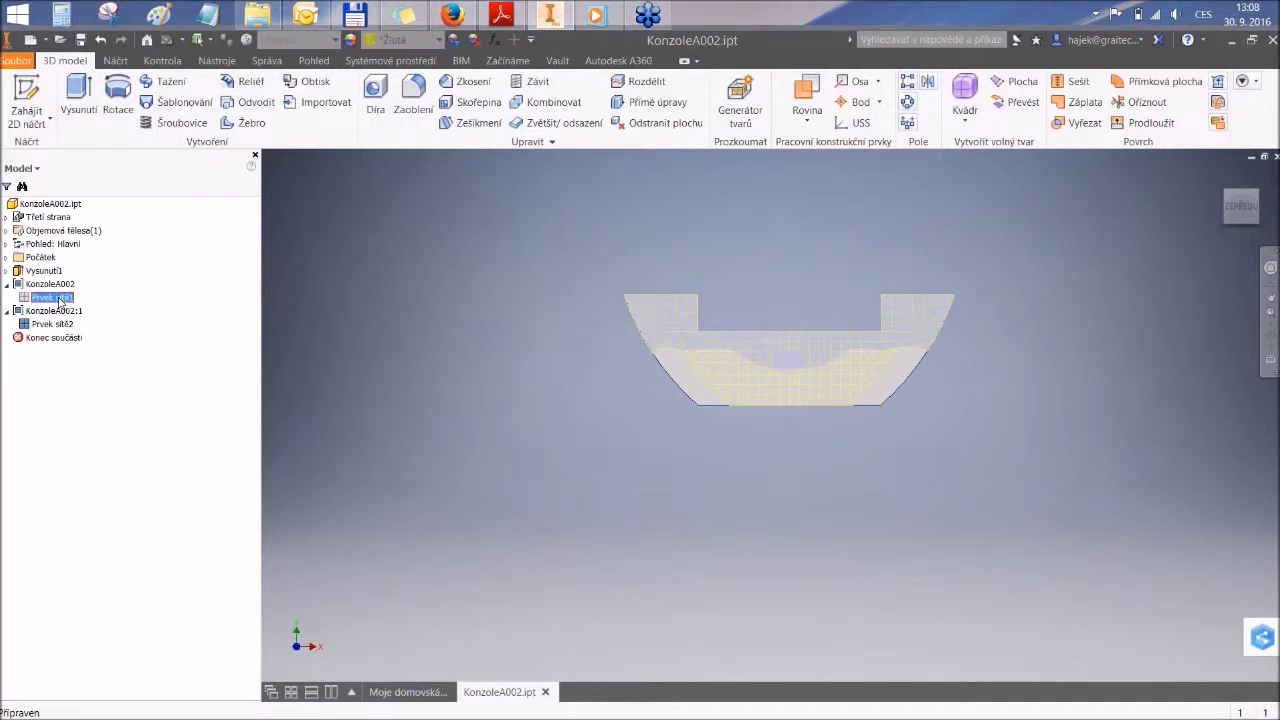
{"action": "left_click", "coordinate": [52, 324]}
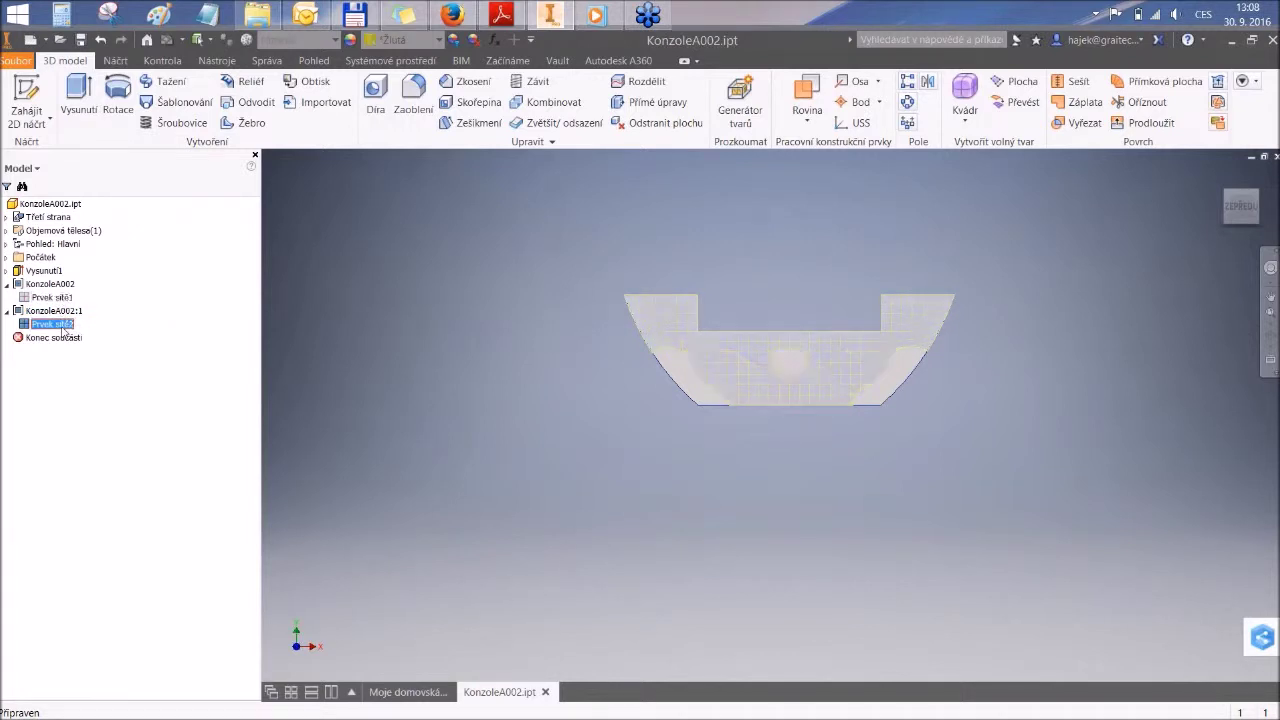
{"action": "left_click", "coordinate": [7, 284]}
{"action": "left_click", "coordinate": [7, 297]}
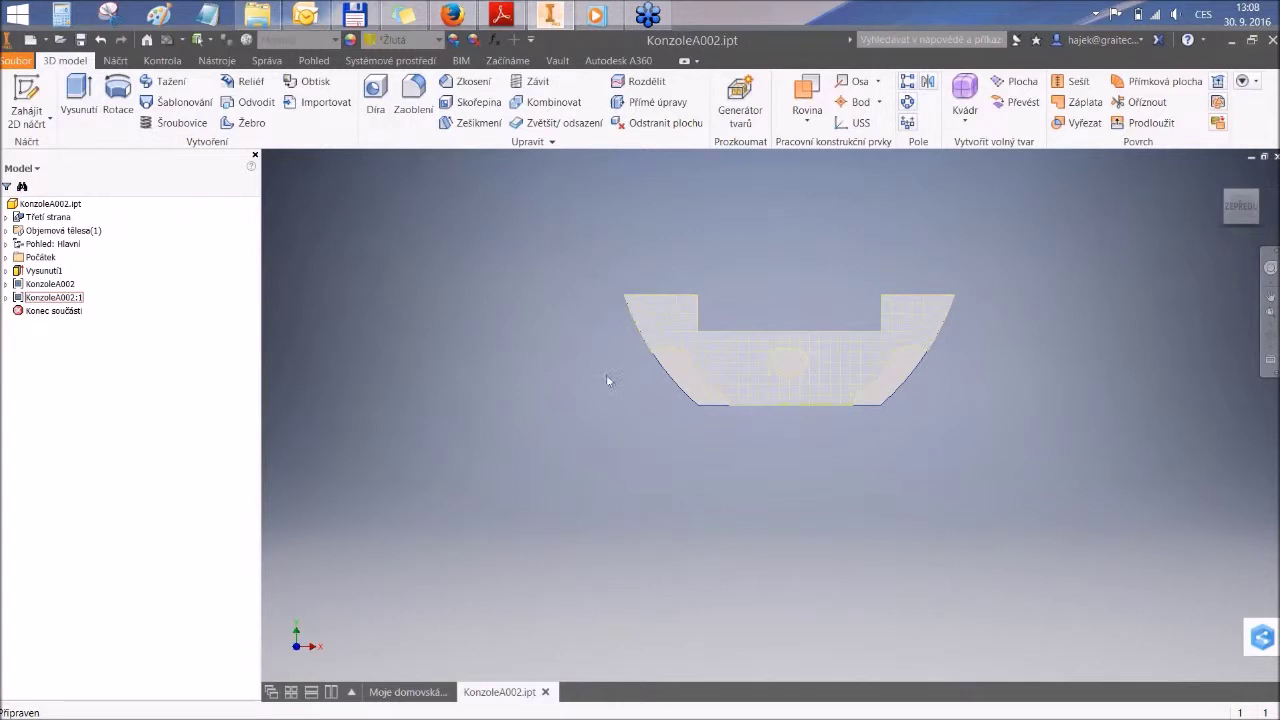
{"action": "scroll", "coordinate": [800, 300], "scroll_direction": "up", "scroll_amount": 3}
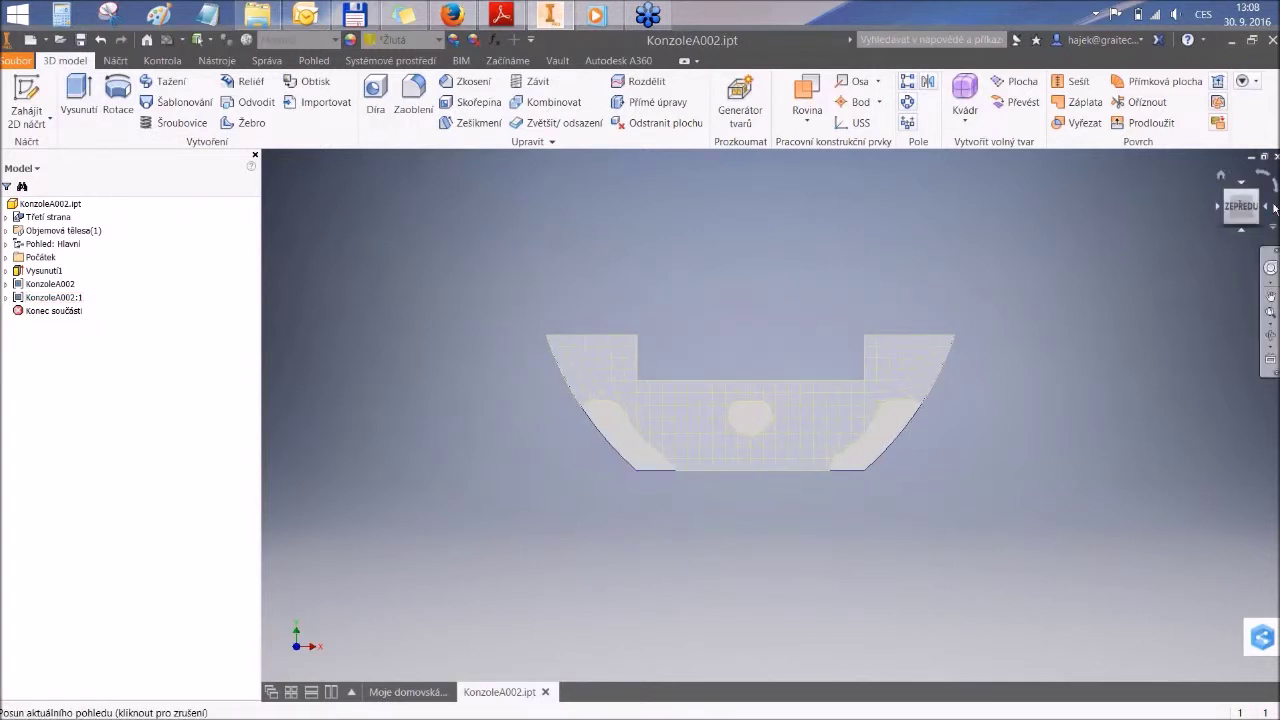
{"action": "left_click", "coordinate": [1221, 174]}
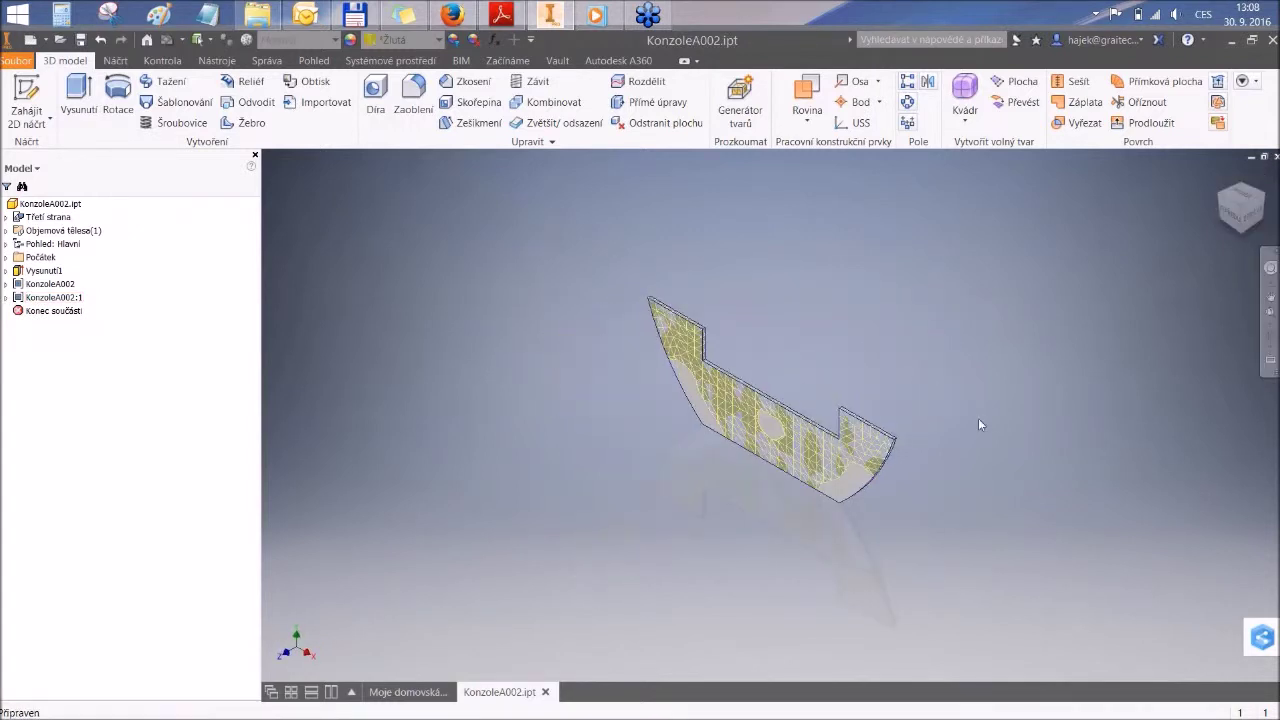